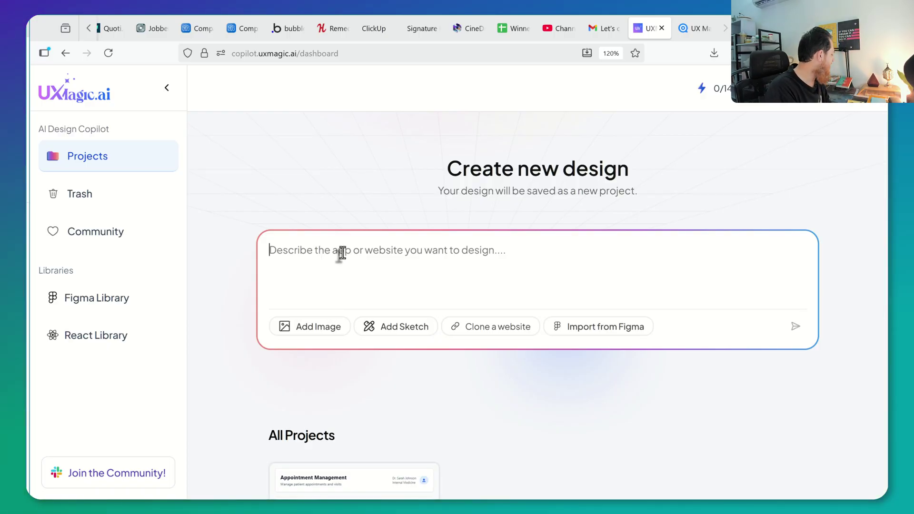
Write the OrgLive DNA-based vitamin landing page prompt, correct 'personalized', and AI-enhance it
{"action": "type", "text": "Design a"}
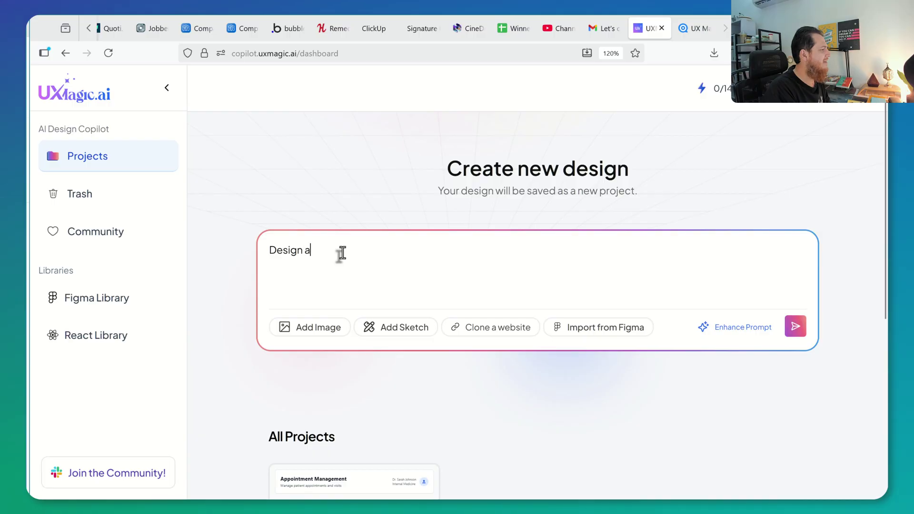
{"action": "type", "text": " landing page for a health Saas firm called OrgLive and their products"}
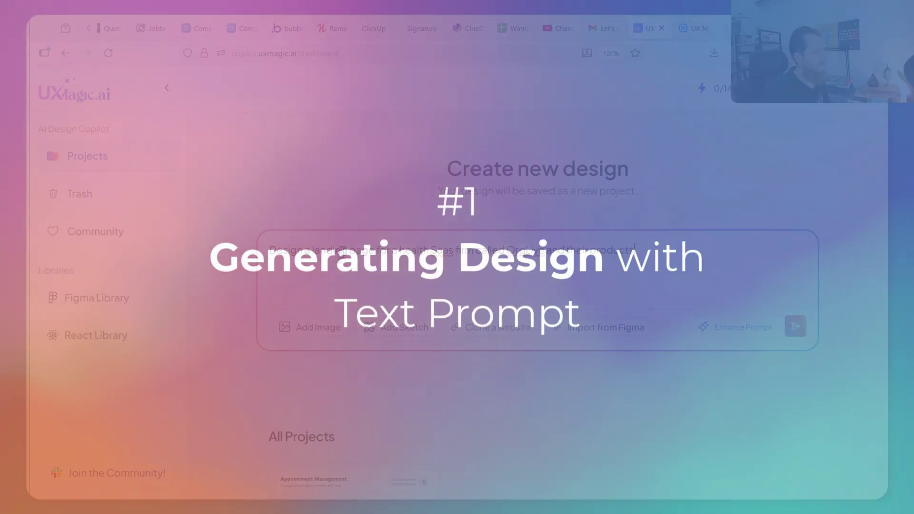
{"action": "type", "text": " are healthy living with personlized vitamin plan based on your DNA."}
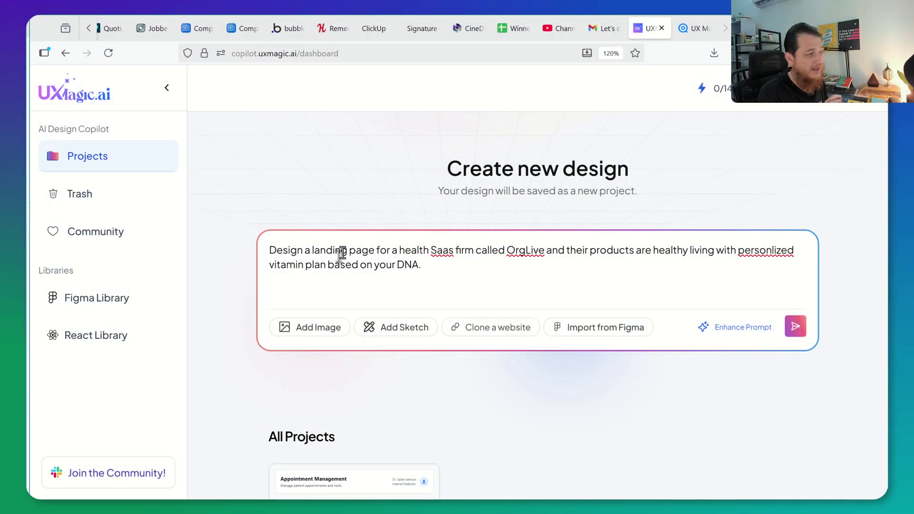
{"action": "right_click", "coordinate": [766, 252]}
{"action": "left_click", "coordinate": [786, 146]}
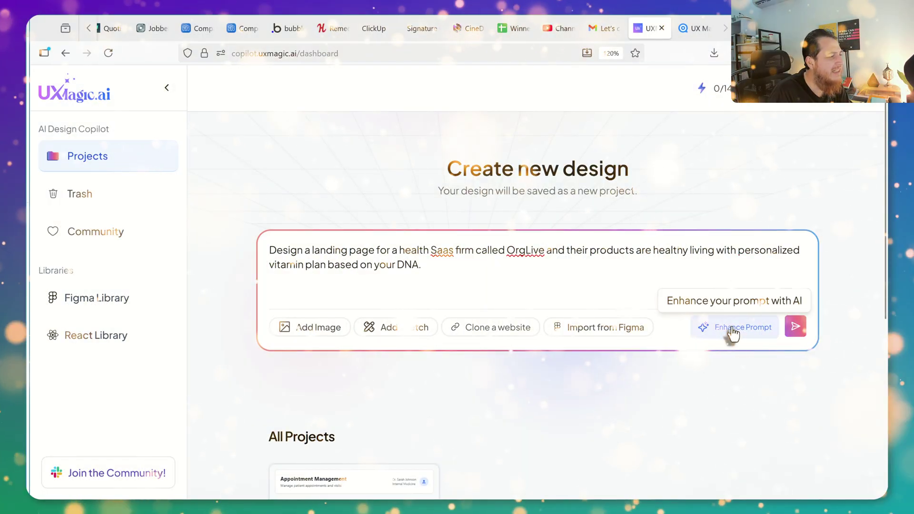
{"action": "left_click", "coordinate": [733, 334]}
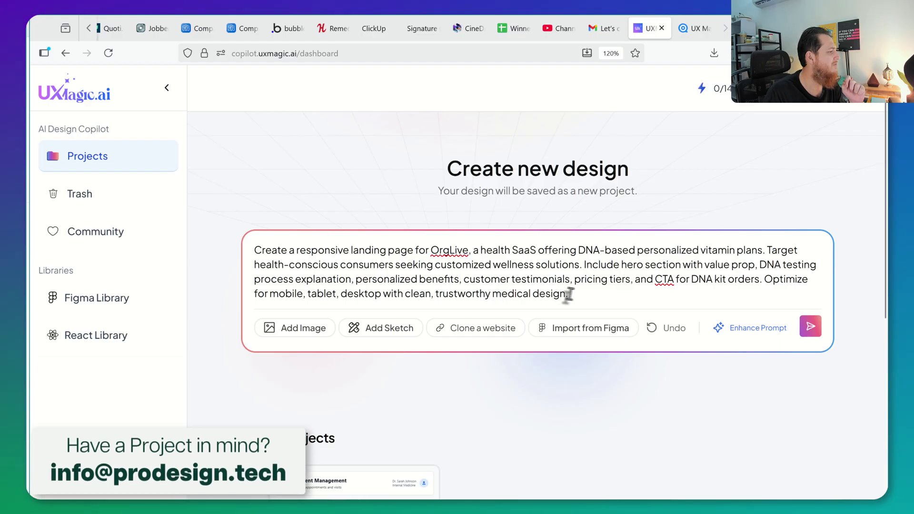
Generate the hi-fi OrgLive page and review its testimonials and $89/$149/$199 pricing tiers
{"action": "left_click", "coordinate": [811, 328]}
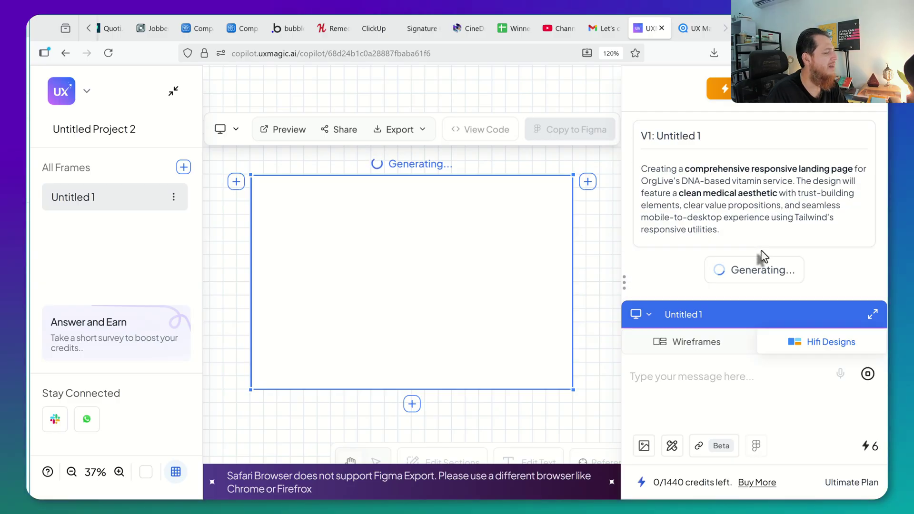
{"action": "scroll", "coordinate": [761, 256], "scroll_direction": "up", "scroll_amount": 3}
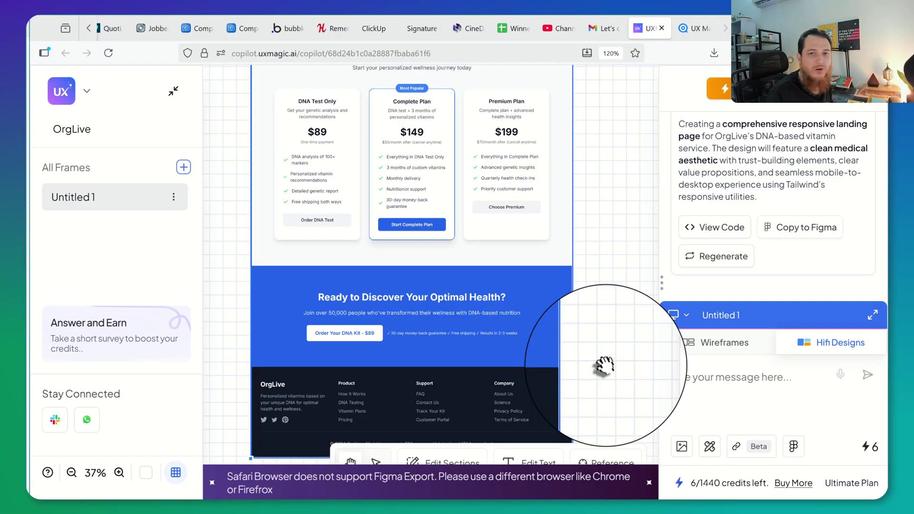
{"action": "scroll", "coordinate": [605, 366], "scroll_direction": "up", "scroll_amount": 4}
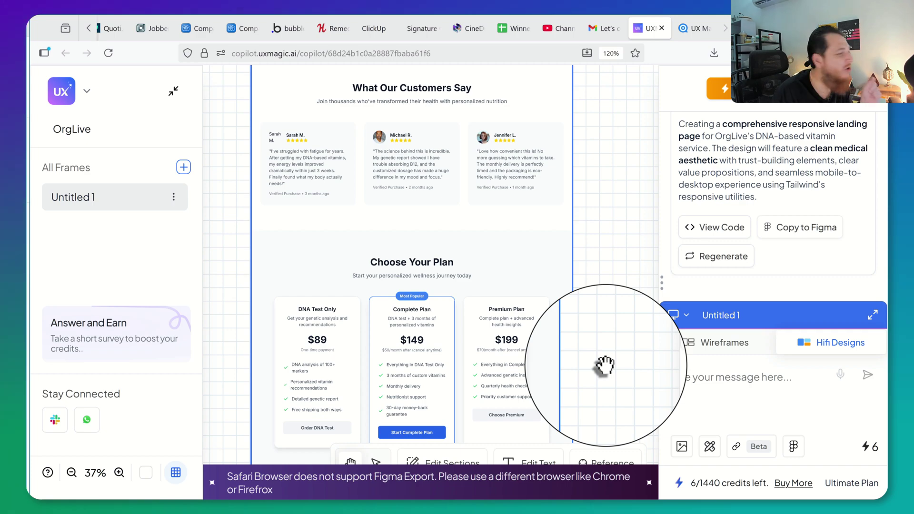
{"action": "scroll", "coordinate": [568, 317], "scroll_direction": "up", "scroll_amount": 10}
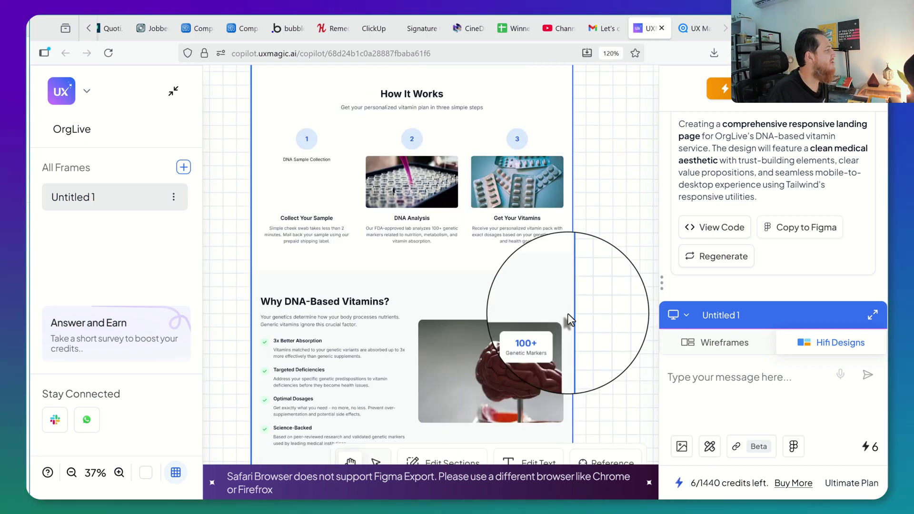
{"action": "scroll", "coordinate": [567, 314], "scroll_direction": "up", "scroll_amount": 5}
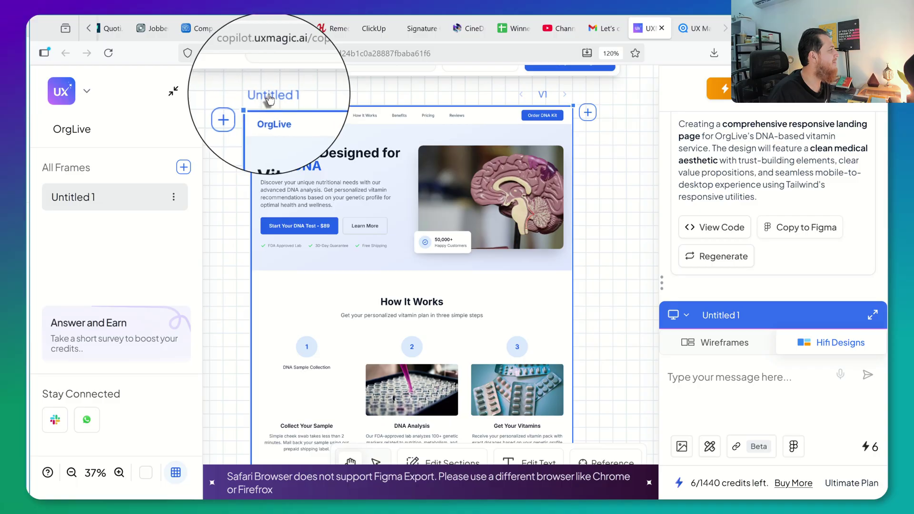
Rename the 'Untitled 1' frame to 'OrgLiv Landing'
{"action": "double_click", "coordinate": [722, 320]}
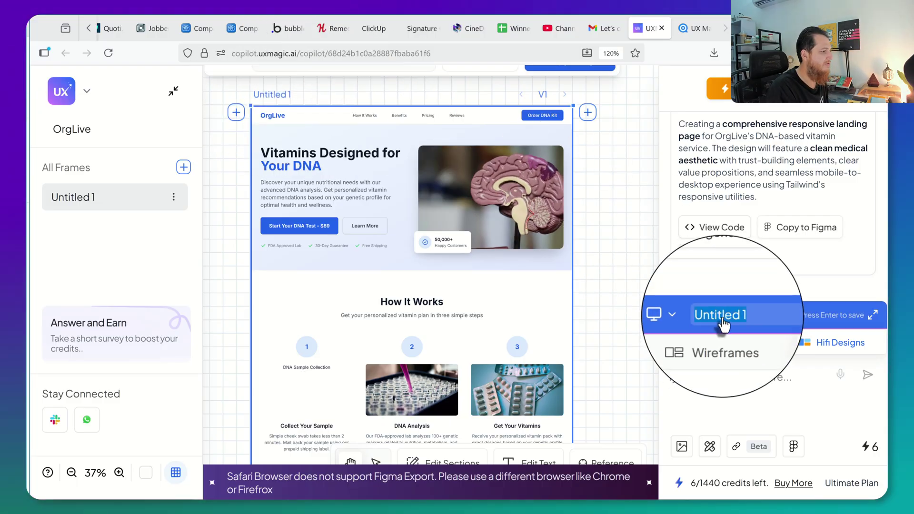
{"action": "type", "text": "OrgLiv Landing"}
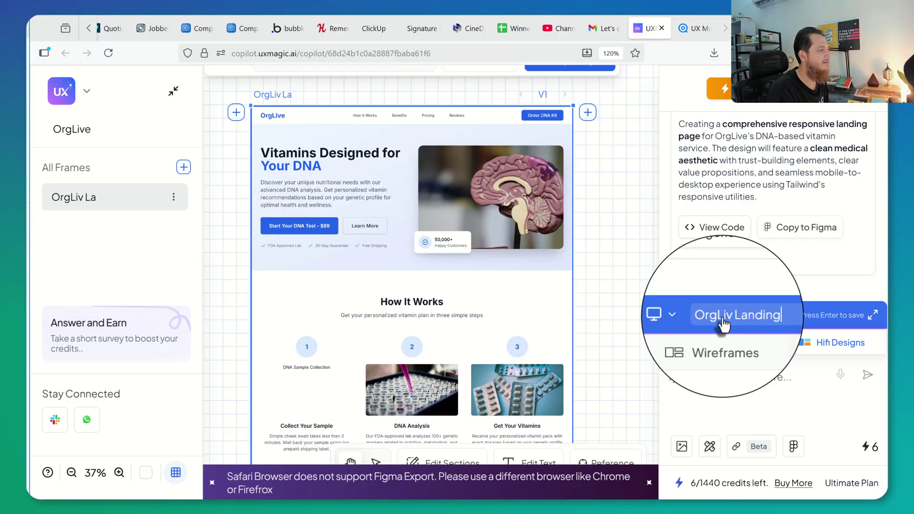
{"action": "key", "text": "Return"}
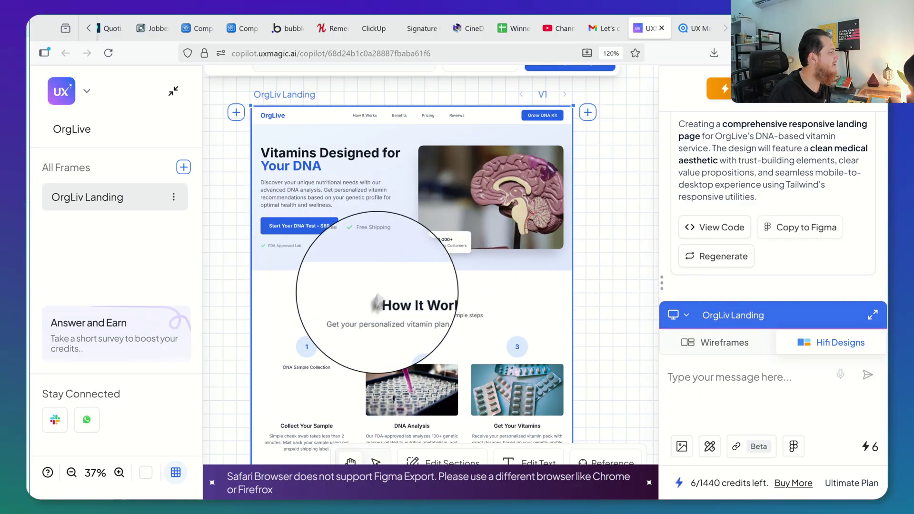
{"action": "scroll", "coordinate": [404, 322], "scroll_direction": "down", "scroll_amount": 3}
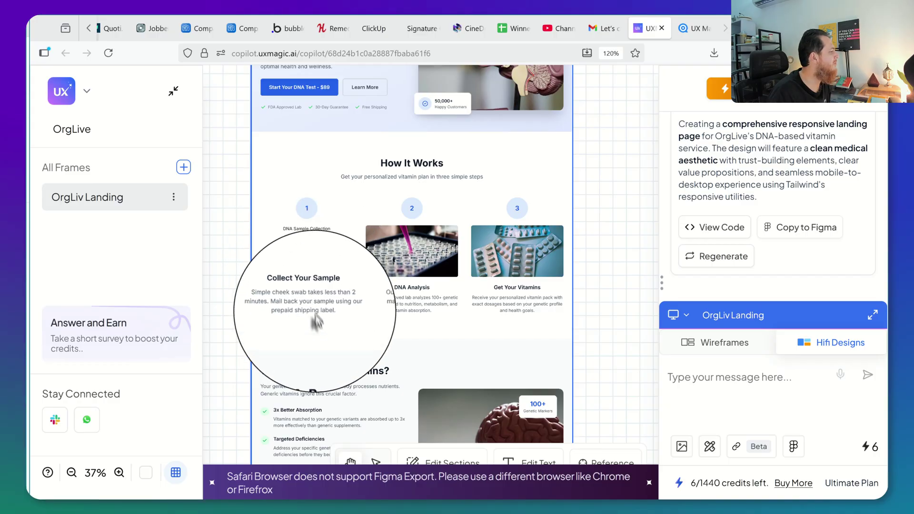
{"action": "scroll", "coordinate": [320, 331], "scroll_direction": "down", "scroll_amount": 3}
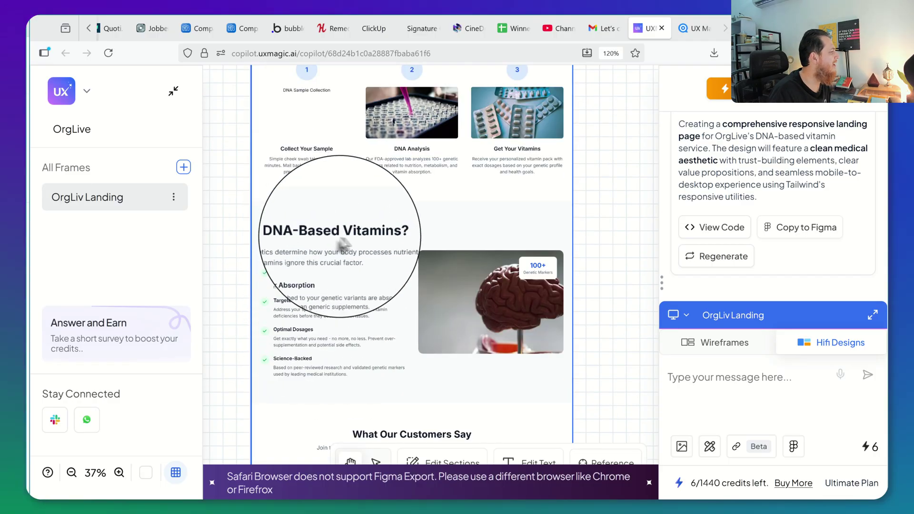
{"action": "scroll", "coordinate": [371, 309], "scroll_direction": "down", "scroll_amount": 2}
{"action": "scroll", "coordinate": [367, 333], "scroll_direction": "down", "scroll_amount": 3}
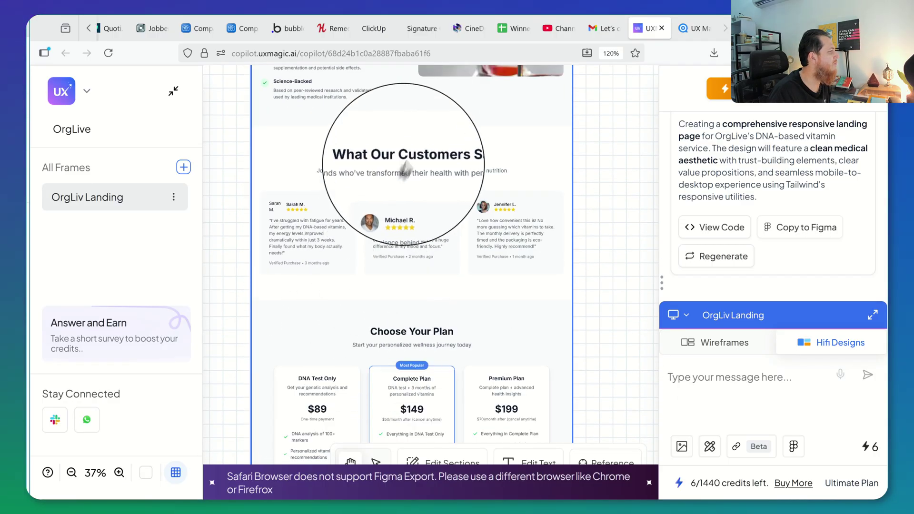
{"action": "scroll", "coordinate": [404, 327], "scroll_direction": "down", "scroll_amount": 3}
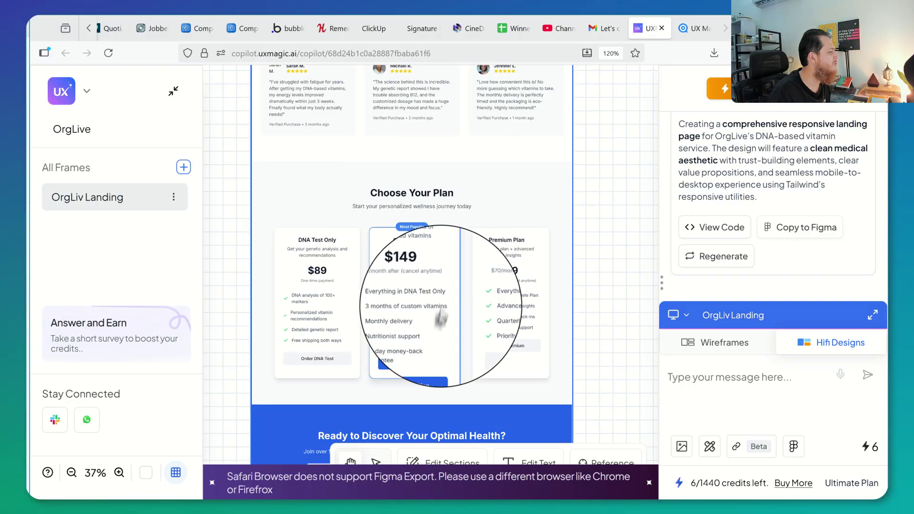
{"action": "scroll", "coordinate": [445, 353], "scroll_direction": "down", "scroll_amount": 5}
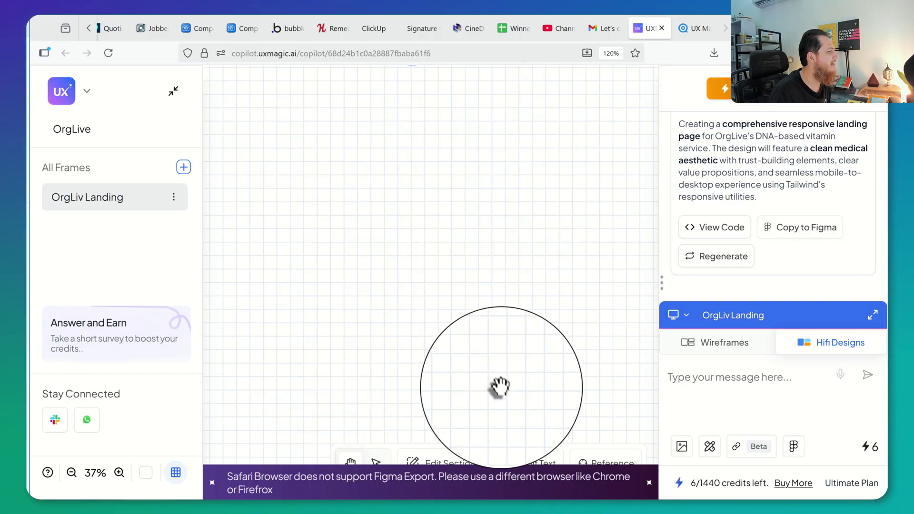
{"action": "scroll", "coordinate": [499, 383], "scroll_direction": "up", "scroll_amount": 2}
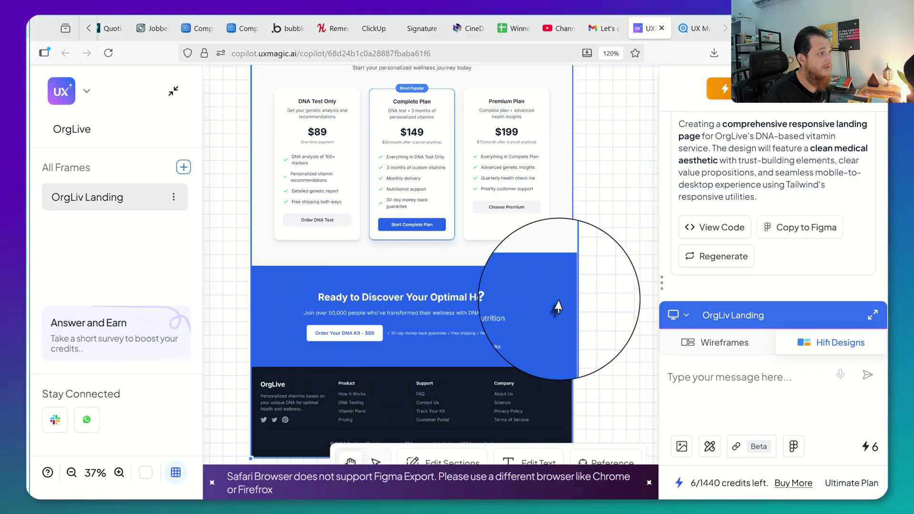
{"action": "scroll", "coordinate": [487, 347], "scroll_direction": "up", "scroll_amount": 4}
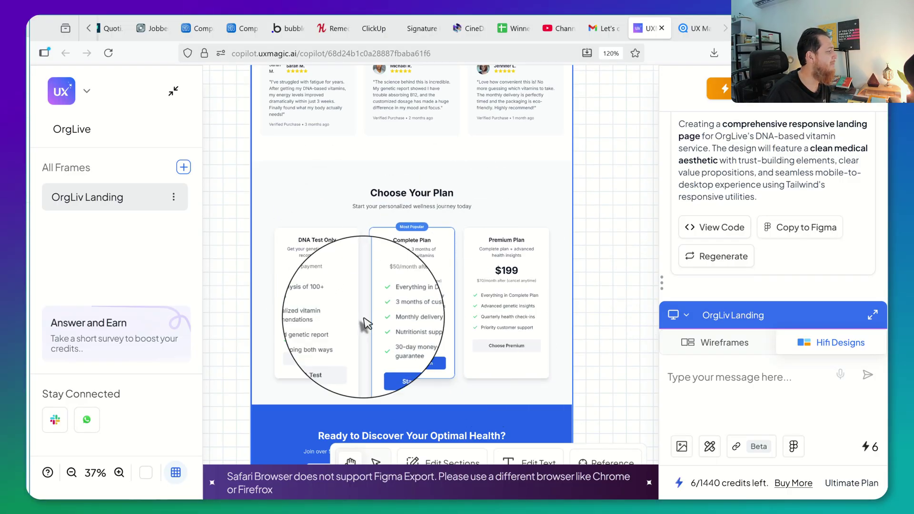
{"action": "scroll", "coordinate": [364, 325], "scroll_direction": "up", "scroll_amount": 6}
{"action": "scroll", "coordinate": [364, 325], "scroll_direction": "up", "scroll_amount": 10}
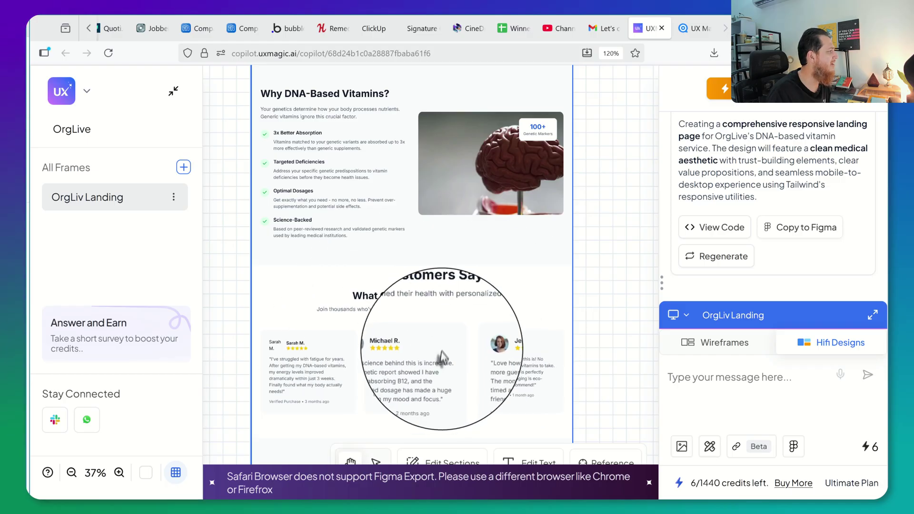
{"action": "scroll", "coordinate": [434, 355], "scroll_direction": "up", "scroll_amount": 10}
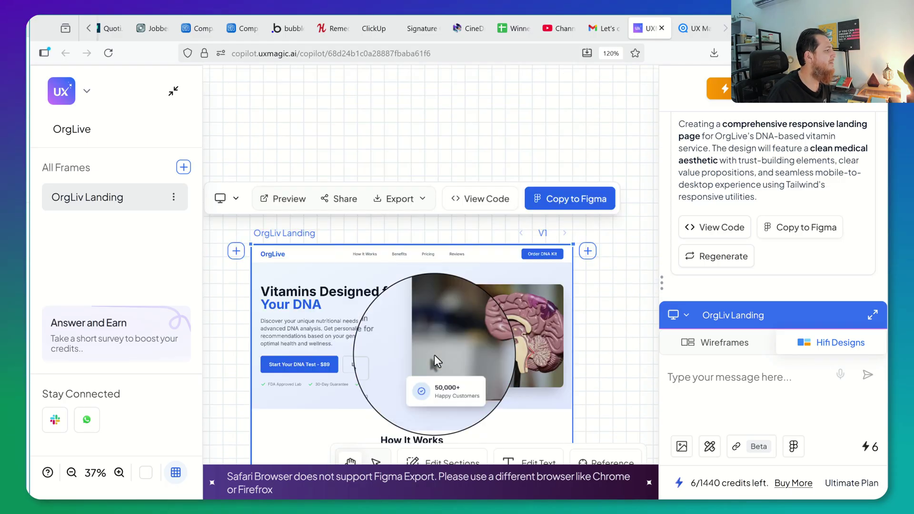
{"action": "scroll", "coordinate": [396, 330], "scroll_direction": "down", "scroll_amount": 4}
{"action": "scroll", "coordinate": [396, 330], "scroll_direction": "up", "scroll_amount": 2}
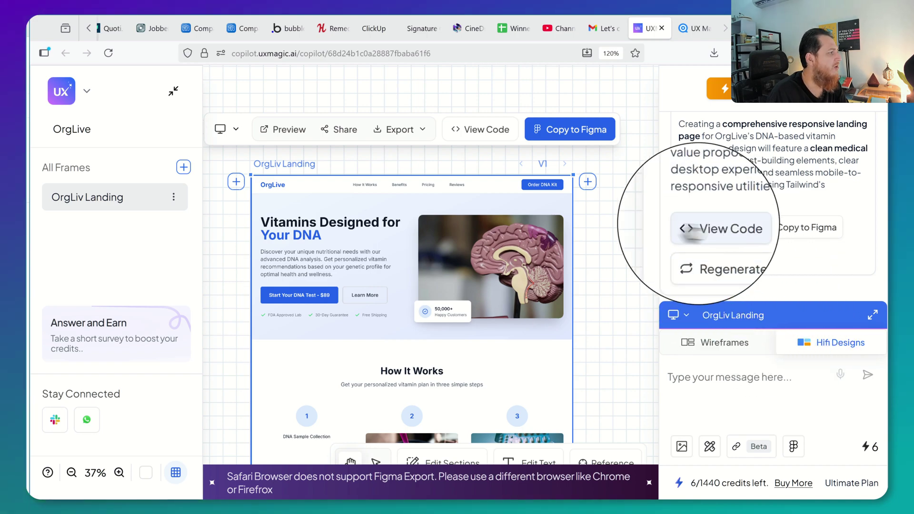
Copy the OrgLiv Landing page's HTML from the code view, then close it
{"action": "left_click", "coordinate": [466, 136]}
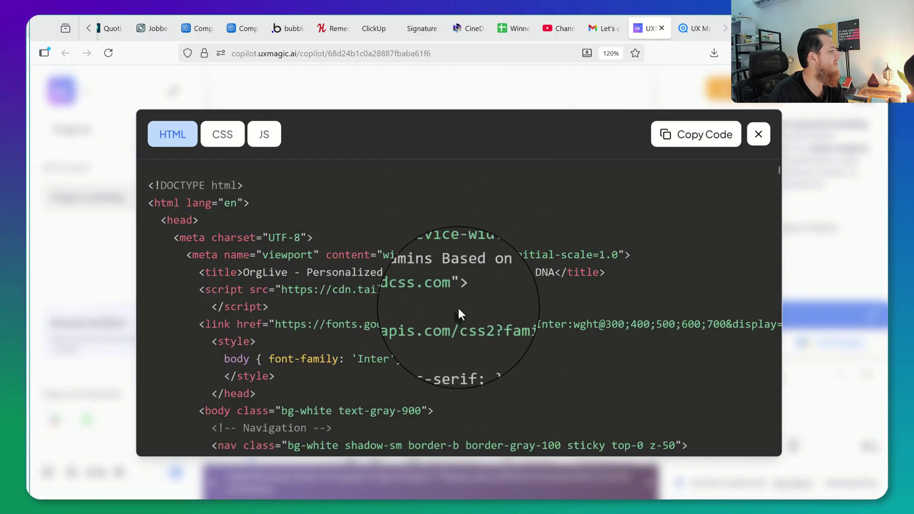
{"action": "scroll", "coordinate": [458, 308], "scroll_direction": "down", "scroll_amount": 20}
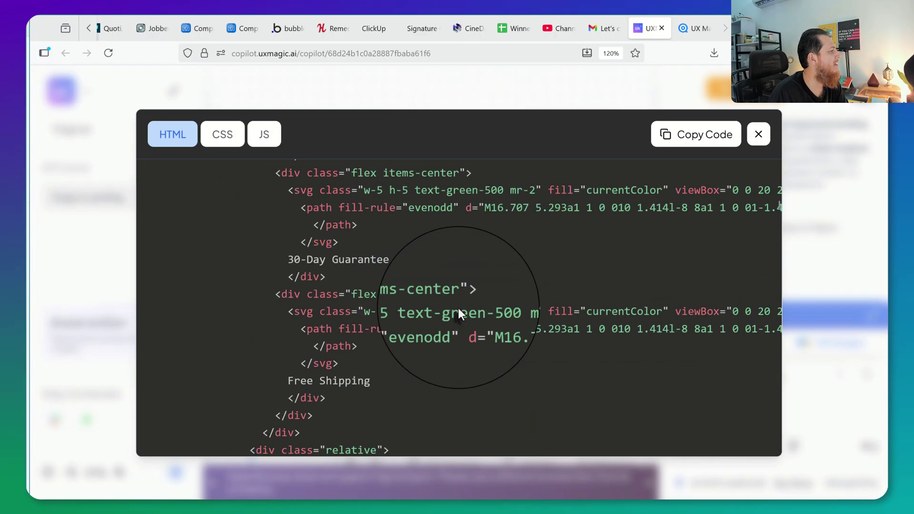
{"action": "scroll", "coordinate": [458, 310], "scroll_direction": "up", "scroll_amount": 5}
{"action": "left_click", "coordinate": [718, 136]}
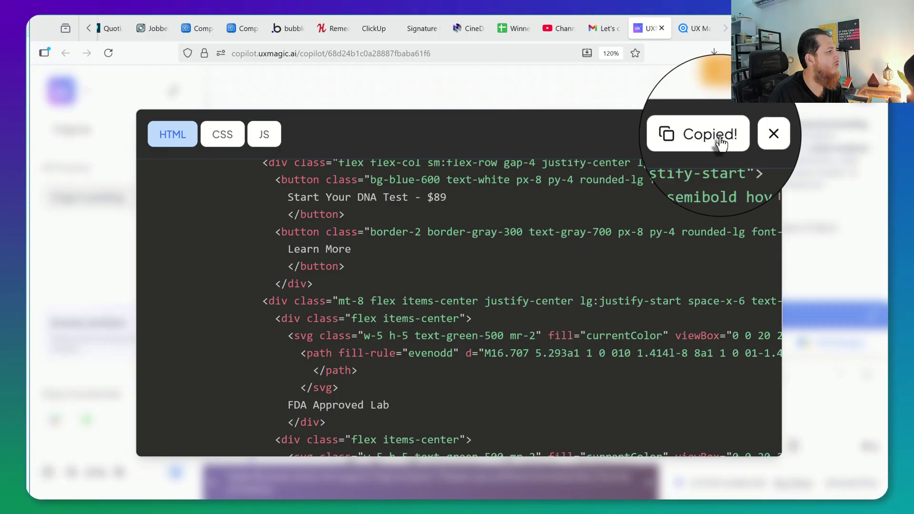
{"action": "left_click", "coordinate": [773, 134]}
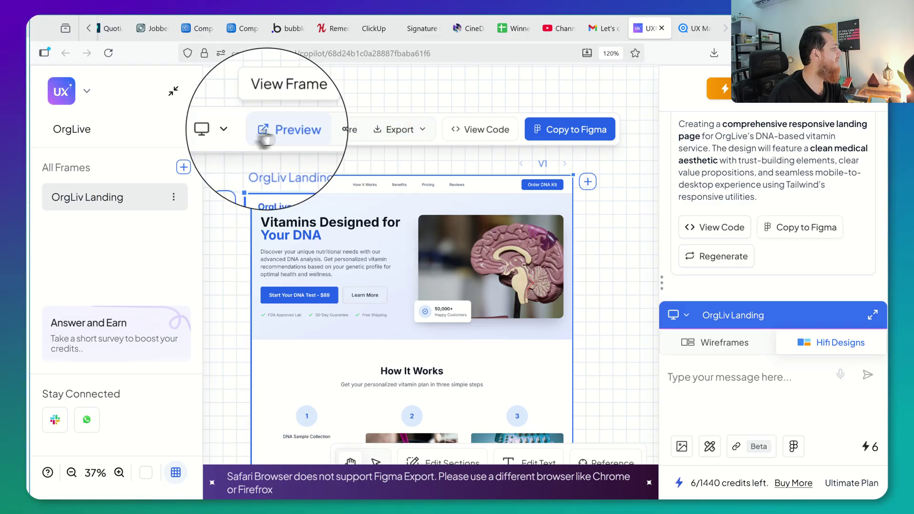
Switch the frame to Macbook Pro 16", then to Tablet (768×1024)
{"action": "left_click", "coordinate": [233, 130]}
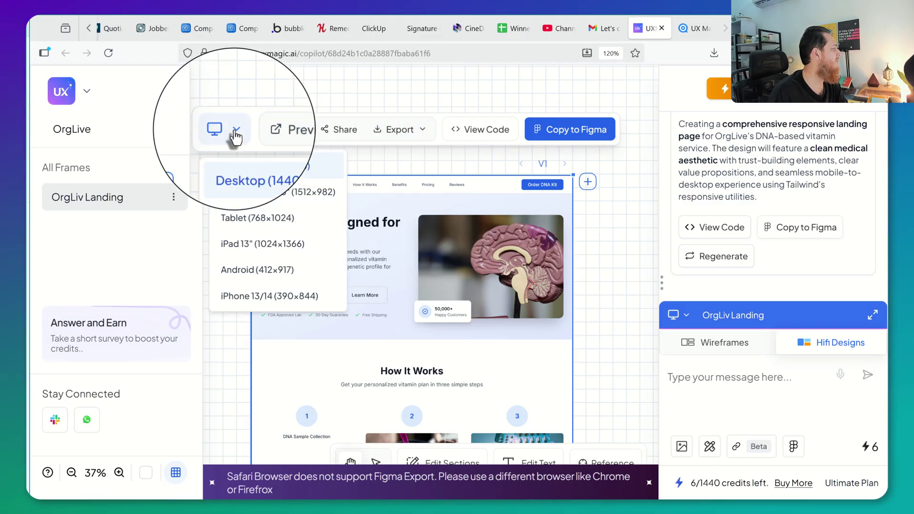
{"action": "left_click", "coordinate": [235, 195]}
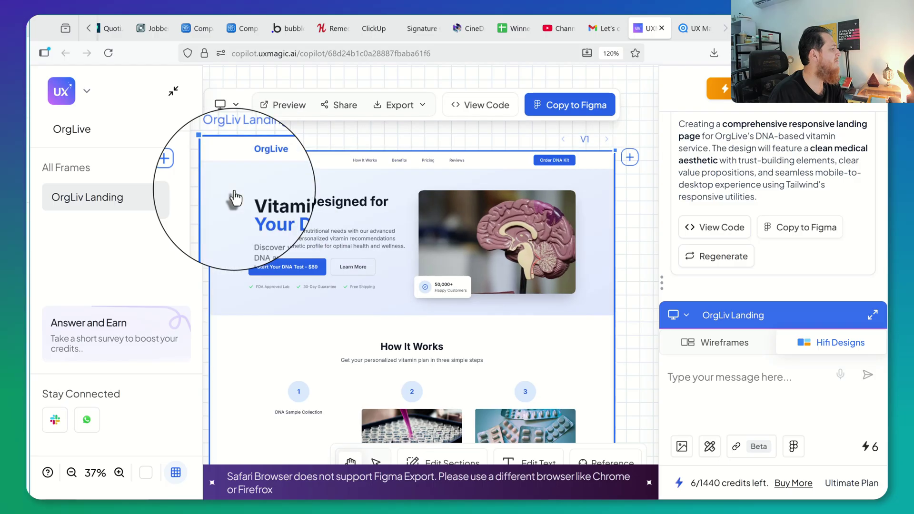
{"action": "left_click", "coordinate": [226, 104]}
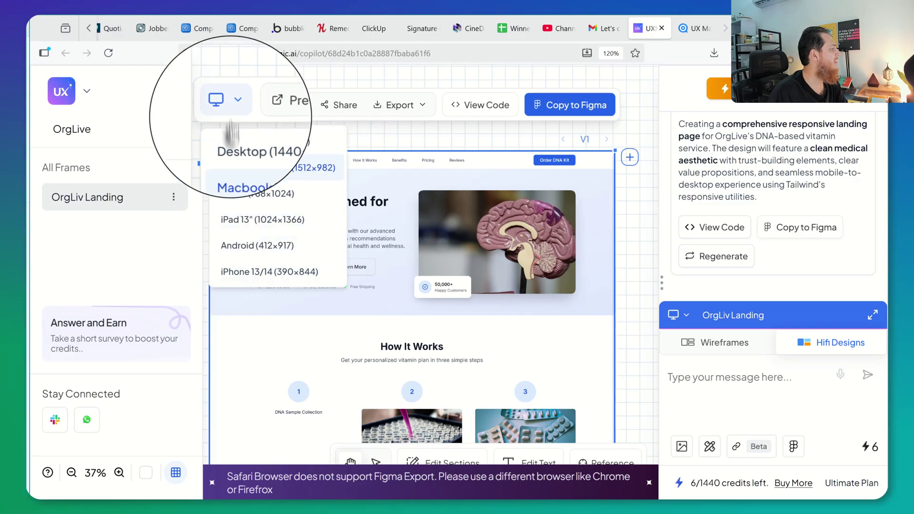
{"action": "left_click", "coordinate": [230, 197]}
Scroll the tablet-width frame and open its live preview in a new tab
{"action": "scroll", "coordinate": [233, 277], "scroll_direction": "down", "scroll_amount": 15}
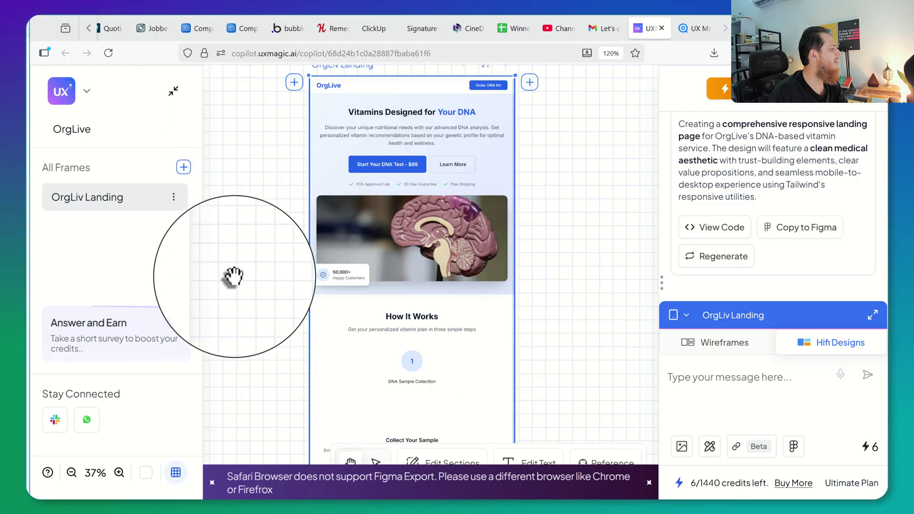
{"action": "scroll", "coordinate": [233, 276], "scroll_direction": "down", "scroll_amount": 3}
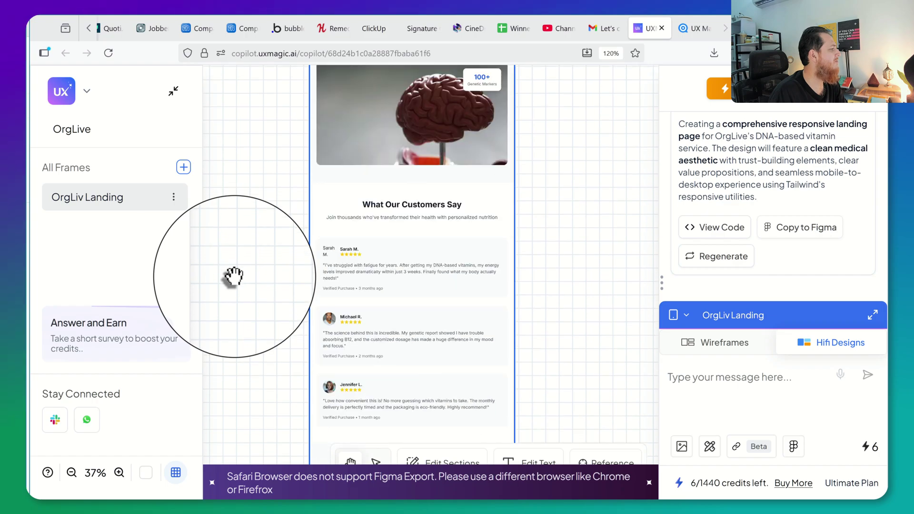
{"action": "scroll", "coordinate": [233, 276], "scroll_direction": "up", "scroll_amount": 15}
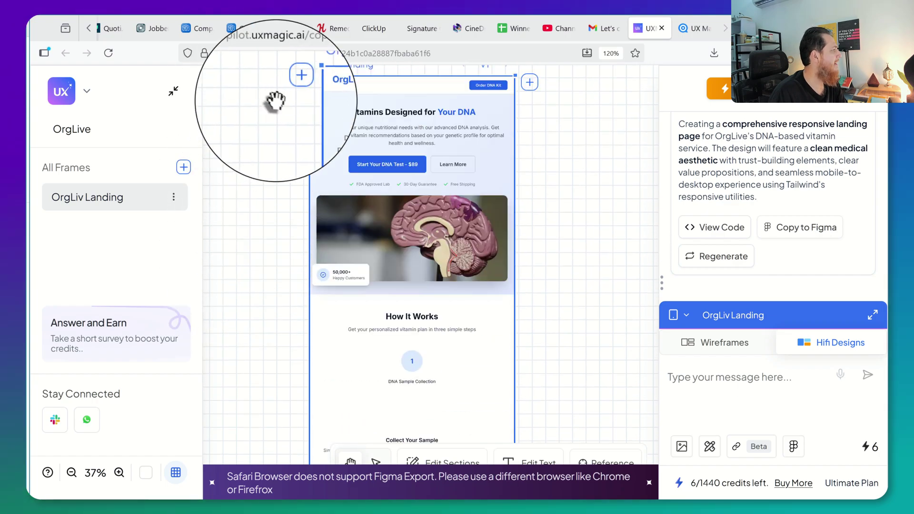
{"action": "scroll", "coordinate": [264, 219], "scroll_direction": "up", "scroll_amount": 3}
{"action": "left_click", "coordinate": [285, 162]}
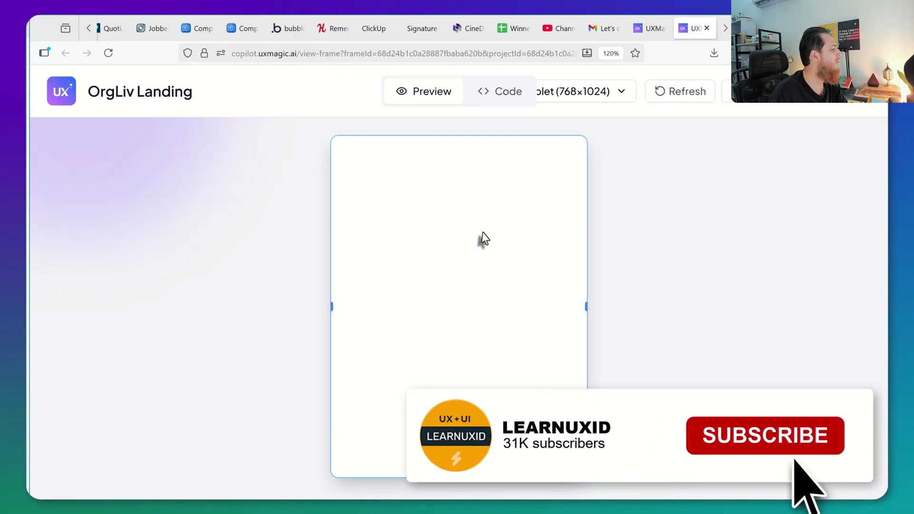
Scroll through the tablet preview, then switch it to iPad 13"
{"action": "scroll", "coordinate": [482, 310], "scroll_direction": "down", "scroll_amount": 3}
{"action": "scroll", "coordinate": [482, 310], "scroll_direction": "down", "scroll_amount": 10}
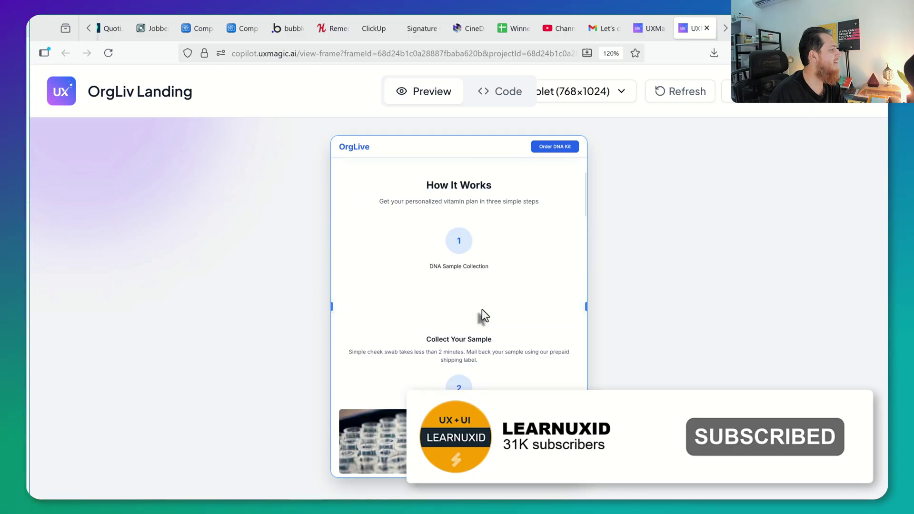
{"action": "scroll", "coordinate": [482, 309], "scroll_direction": "down", "scroll_amount": 10}
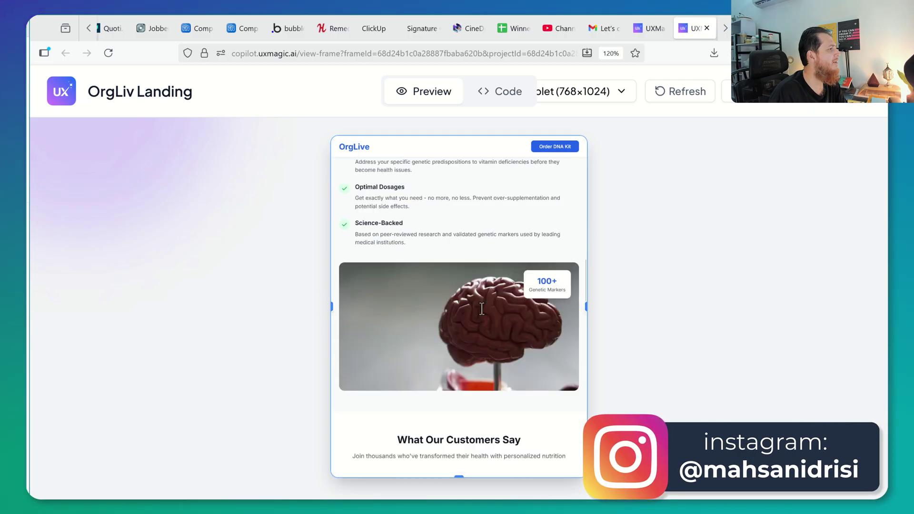
{"action": "scroll", "coordinate": [482, 309], "scroll_direction": "down", "scroll_amount": 10}
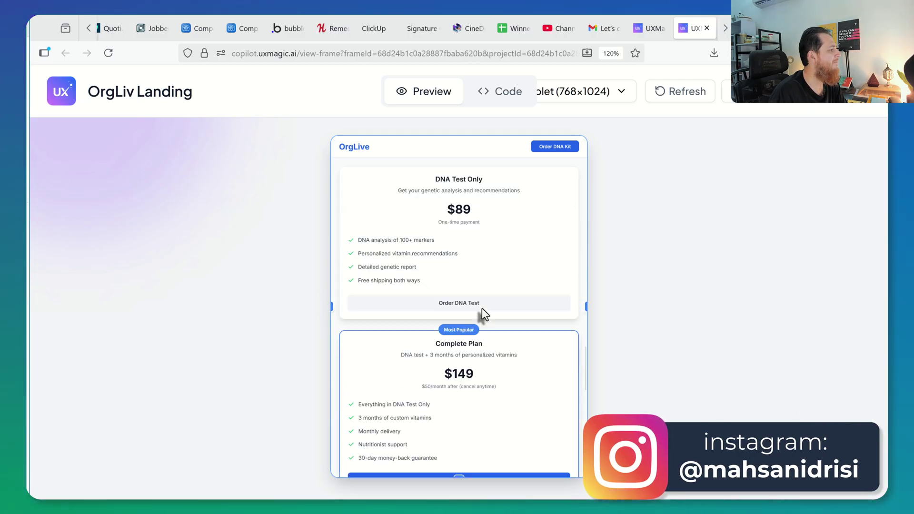
{"action": "left_click", "coordinate": [603, 99]}
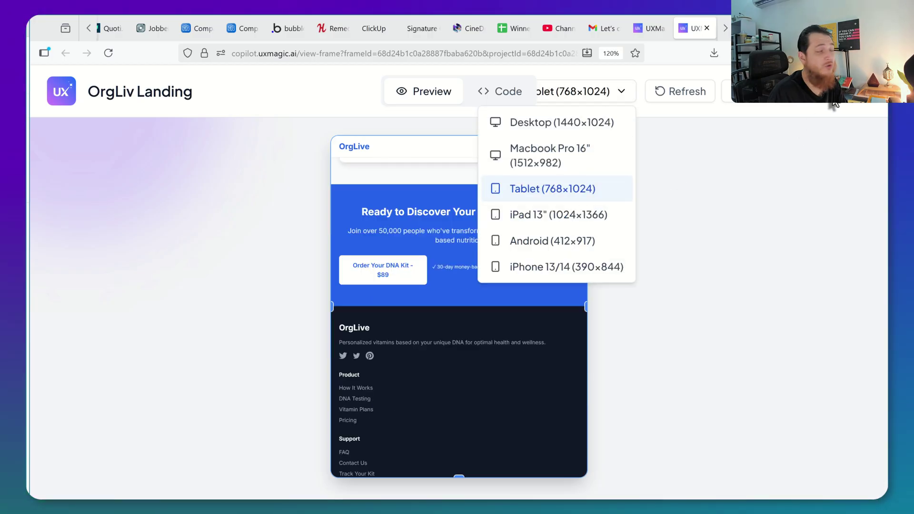
{"action": "left_click", "coordinate": [566, 215]}
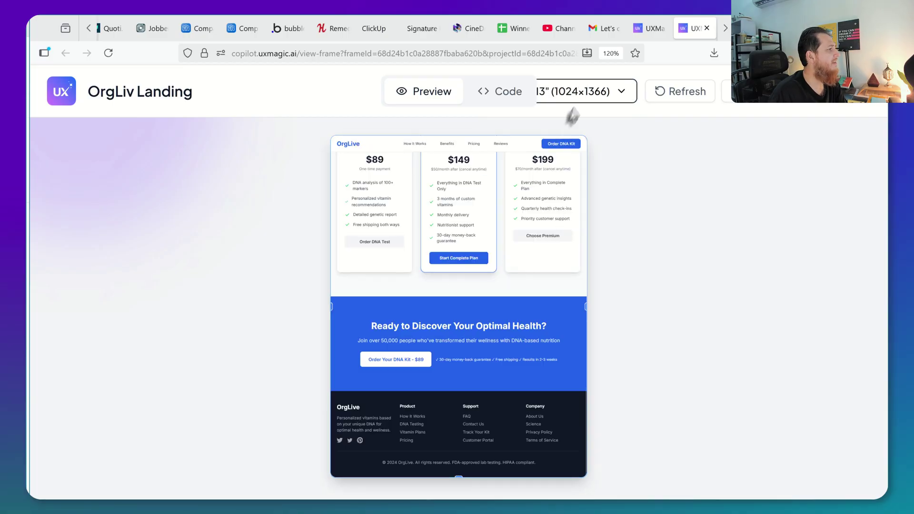
Switch the preview to Android (412×917), scroll it, and check the Code tab
{"action": "left_click", "coordinate": [590, 93]}
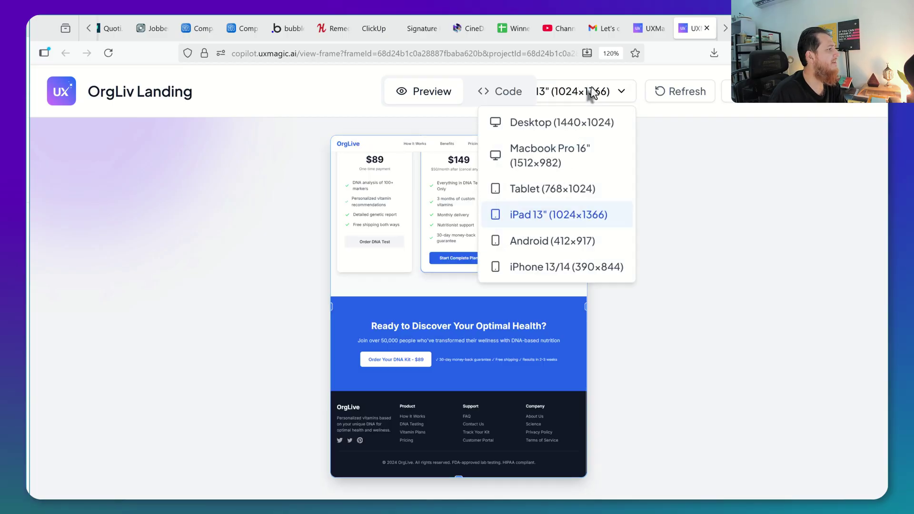
{"action": "left_click", "coordinate": [549, 242]}
{"action": "scroll", "coordinate": [461, 327], "scroll_direction": "down", "scroll_amount": 3}
{"action": "scroll", "coordinate": [462, 326], "scroll_direction": "up", "scroll_amount": 12}
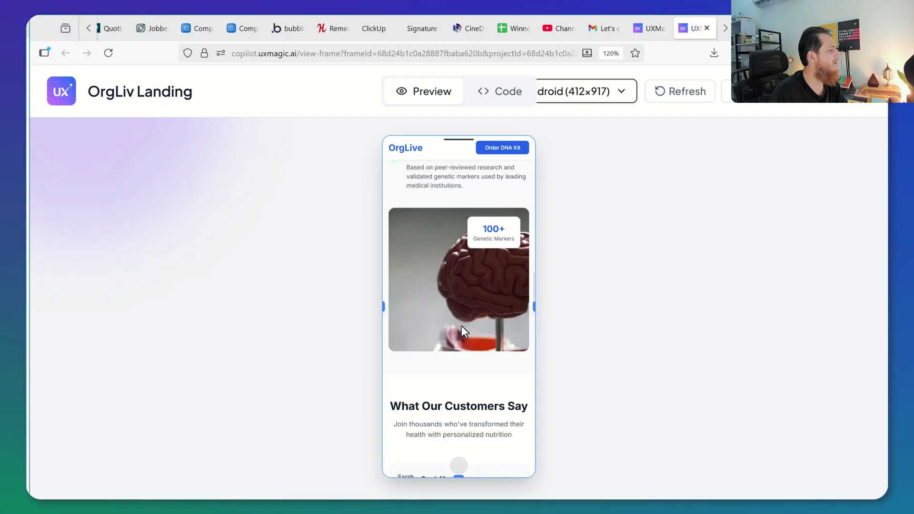
{"action": "scroll", "coordinate": [462, 327], "scroll_direction": "up", "scroll_amount": 8}
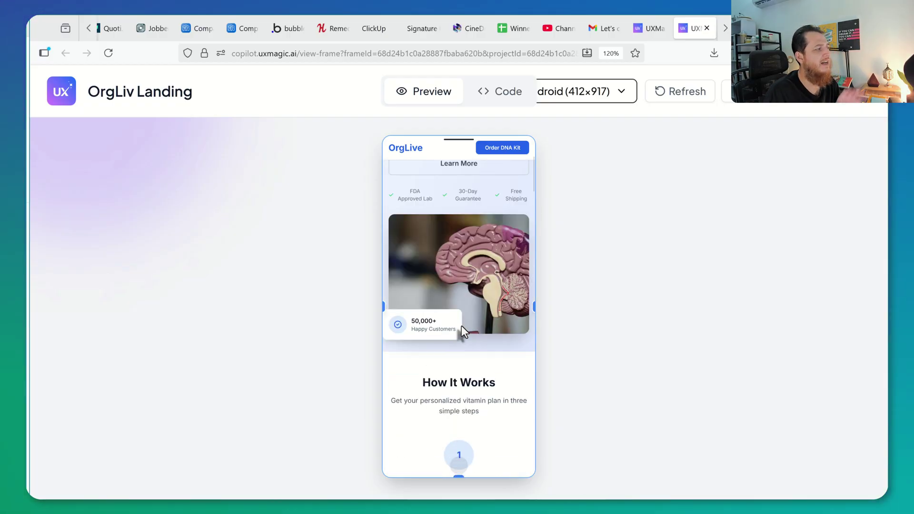
{"action": "scroll", "coordinate": [462, 327], "scroll_direction": "up", "scroll_amount": 3}
{"action": "scroll", "coordinate": [462, 325], "scroll_direction": "up", "scroll_amount": 1}
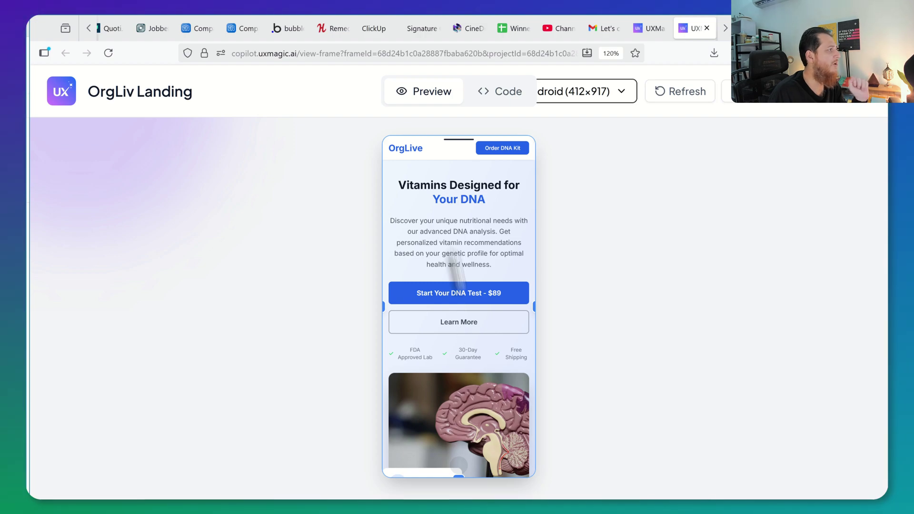
{"action": "left_click", "coordinate": [493, 97]}
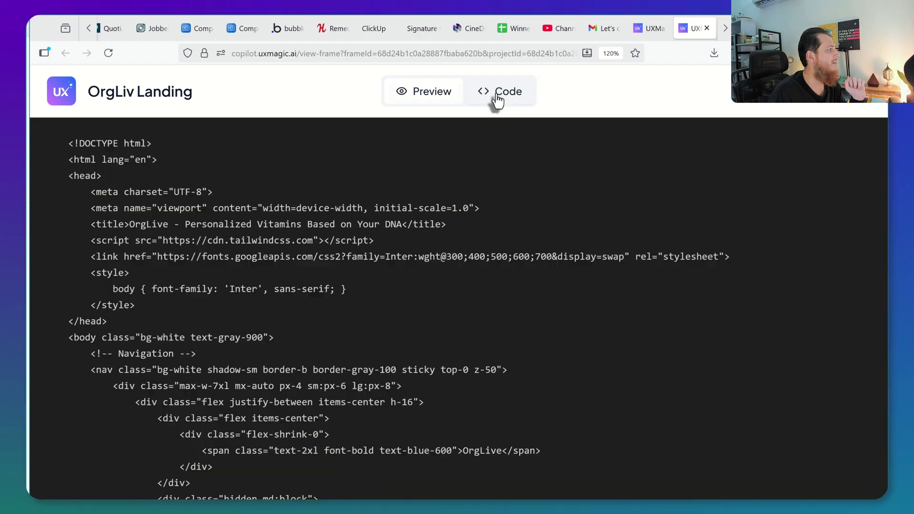
{"action": "left_click", "coordinate": [431, 99]}
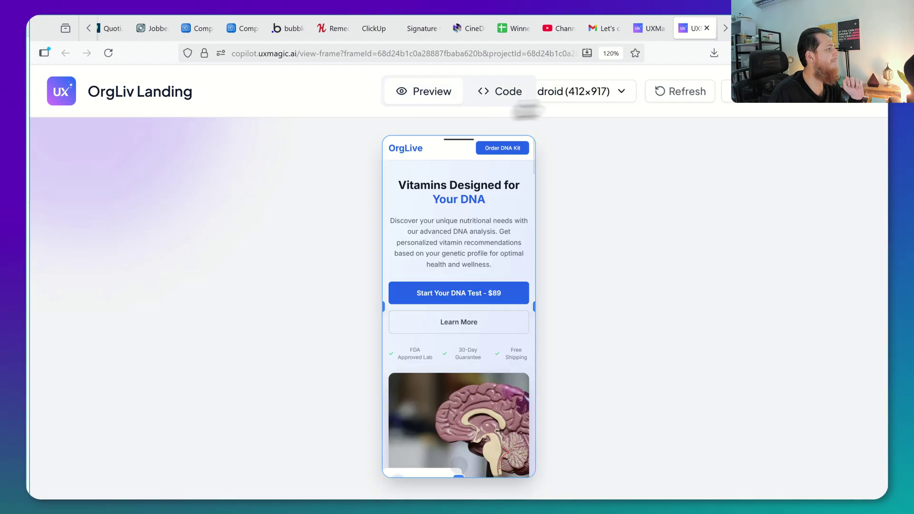
Close the preview and set the editor frame to Android (412×917)
{"action": "left_click", "coordinate": [707, 29]}
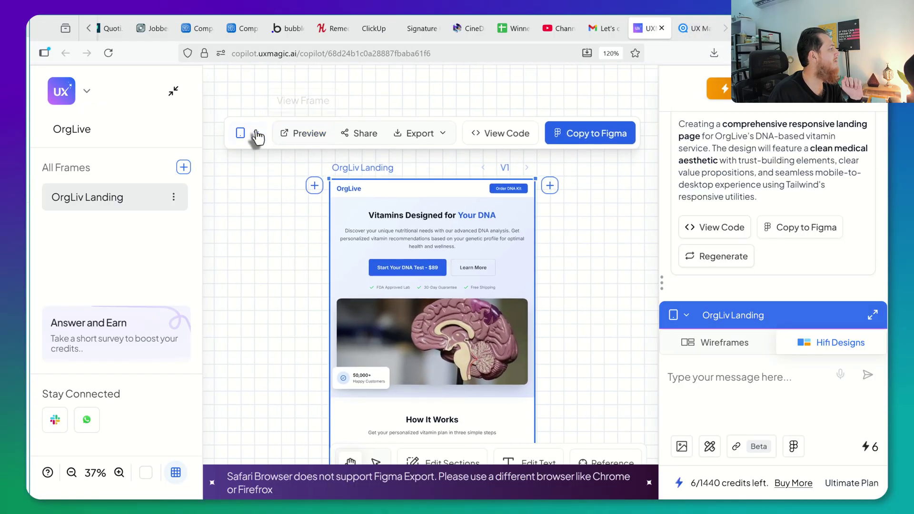
{"action": "left_click", "coordinate": [248, 133]}
{"action": "left_click", "coordinate": [264, 275]}
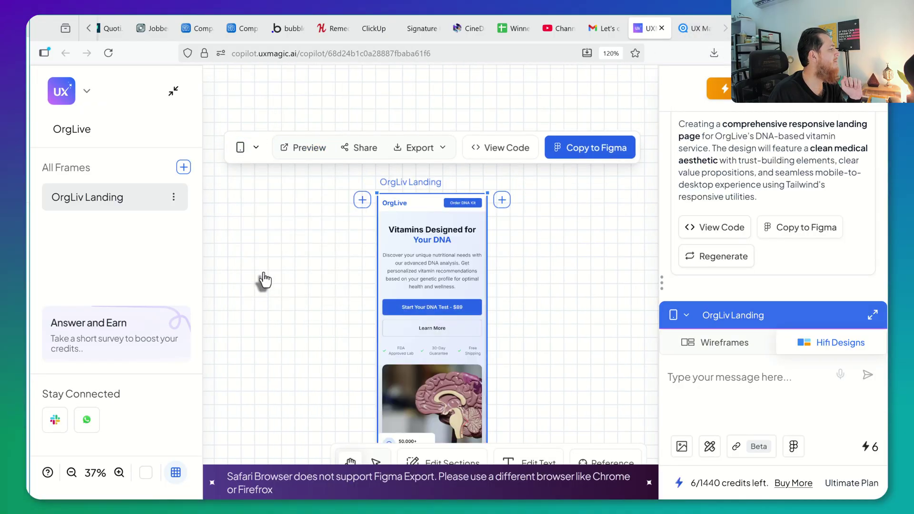
Scroll the mobile-width OrgLiv Landing frame and bring up its Export menu
{"action": "scroll", "coordinate": [447, 340], "scroll_direction": "down", "scroll_amount": 5}
{"action": "scroll", "coordinate": [454, 344], "scroll_direction": "down", "scroll_amount": 5}
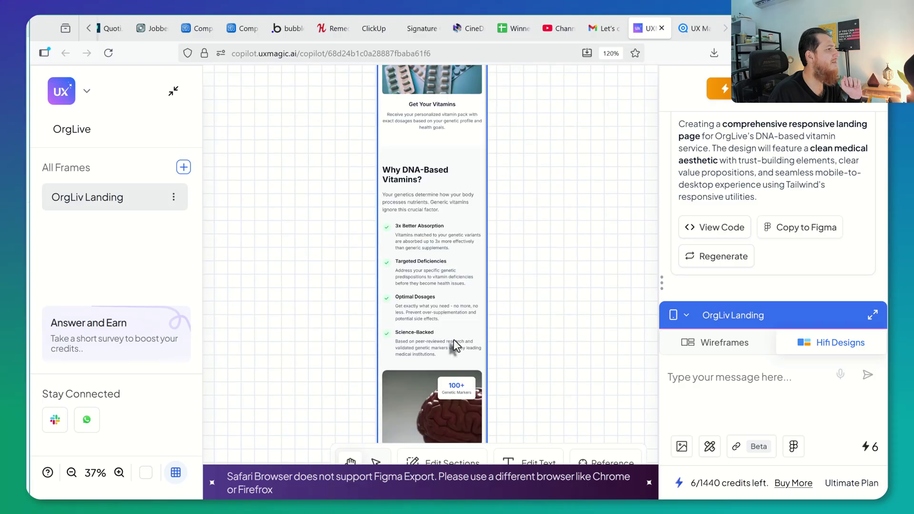
{"action": "scroll", "coordinate": [453, 344], "scroll_direction": "up", "scroll_amount": 10}
{"action": "scroll", "coordinate": [455, 344], "scroll_direction": "down", "scroll_amount": 4}
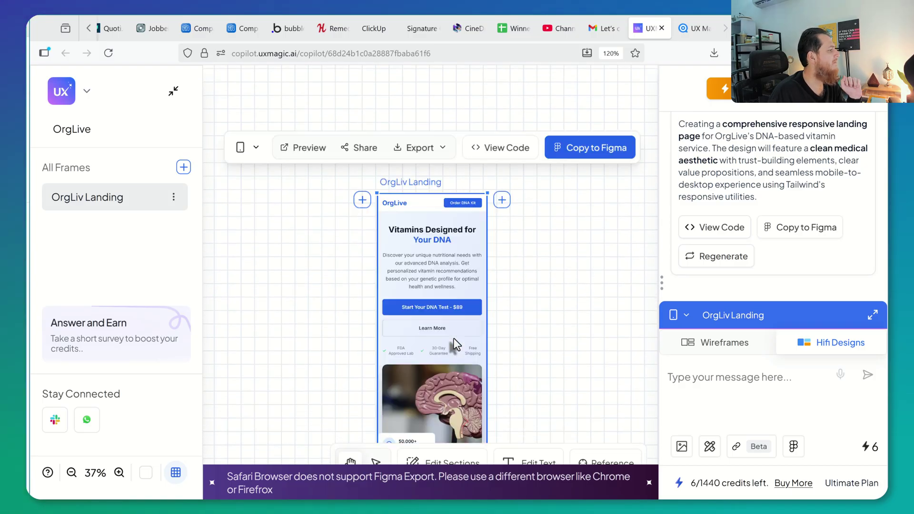
{"action": "left_click", "coordinate": [415, 152]}
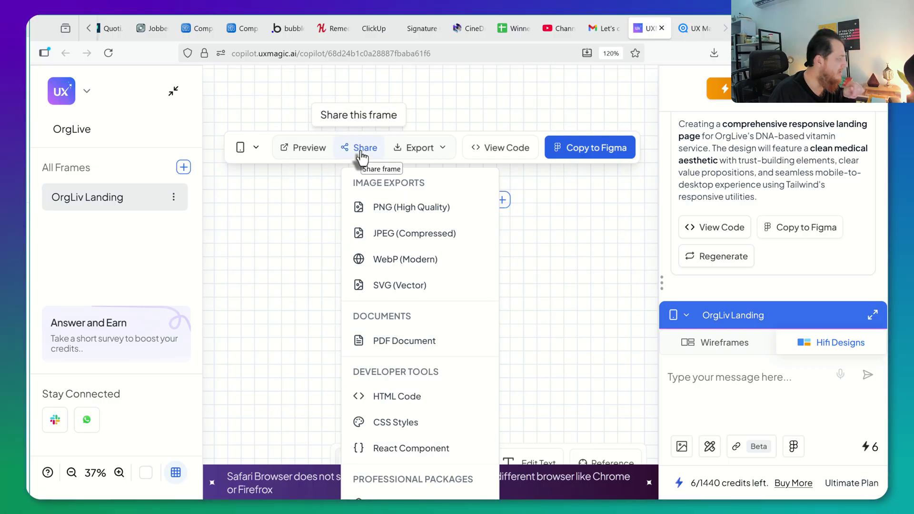
Try Copy to Figma in Safari and dismiss the failed-clipboard context menu
{"action": "left_click", "coordinate": [272, 223]}
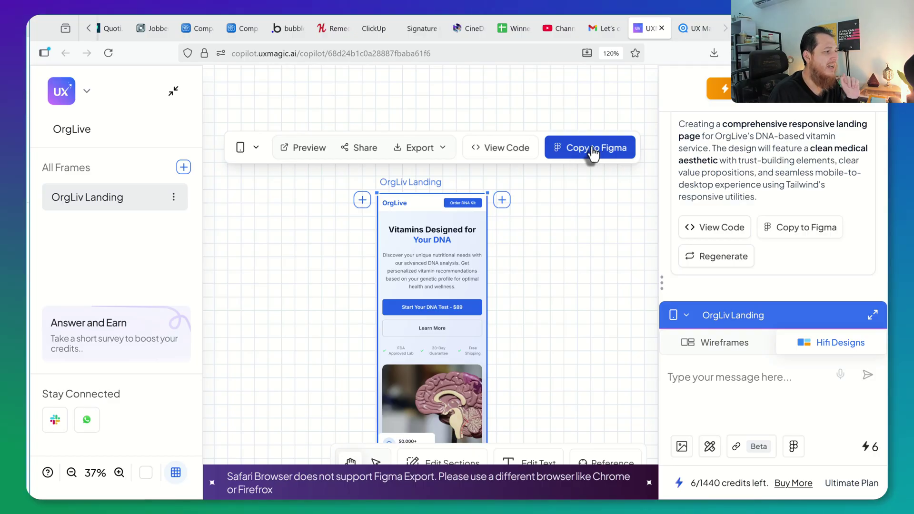
{"action": "left_click", "coordinate": [597, 156]}
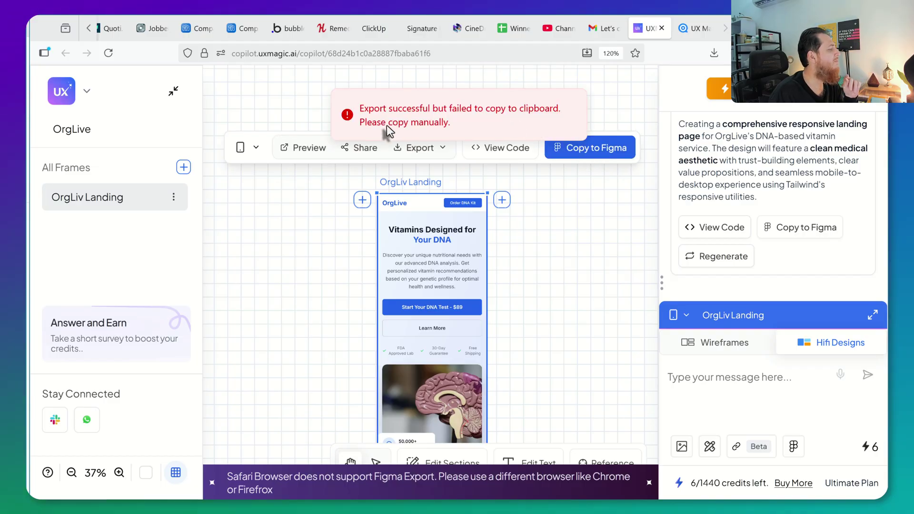
{"action": "right_click", "coordinate": [406, 218]}
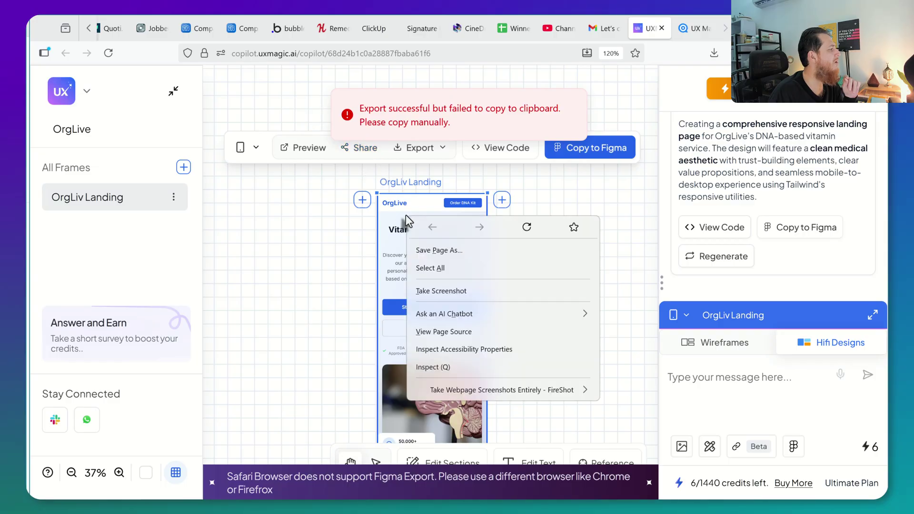
{"action": "left_click", "coordinate": [317, 281]}
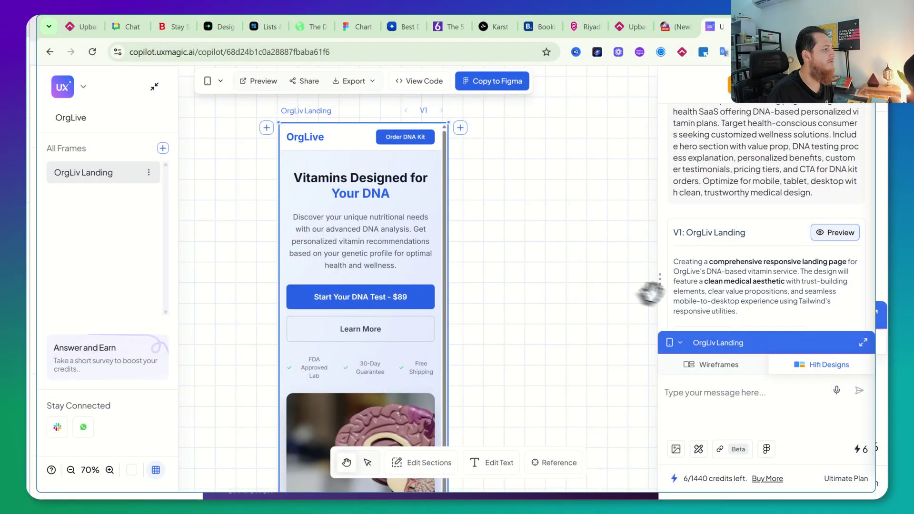
Copy the OrgLive design for Figma, allowing clipboard access, then switch to the blank Figma draft
{"action": "left_click", "coordinate": [484, 84]}
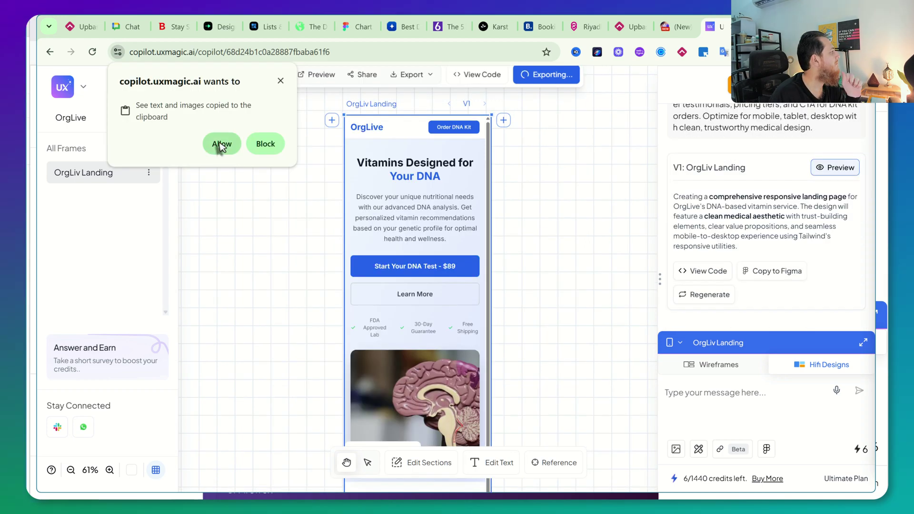
{"action": "left_click", "coordinate": [221, 144]}
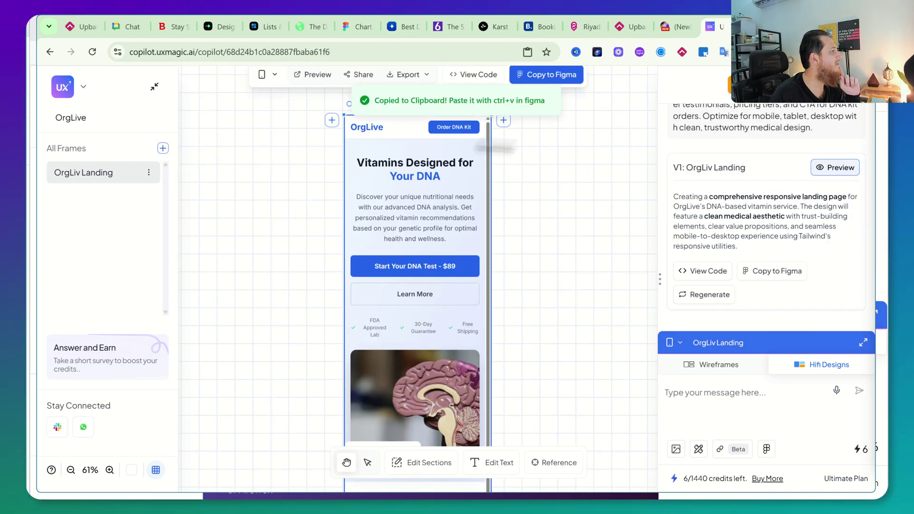
{"action": "mouse_move", "coordinate": [705, 478]}
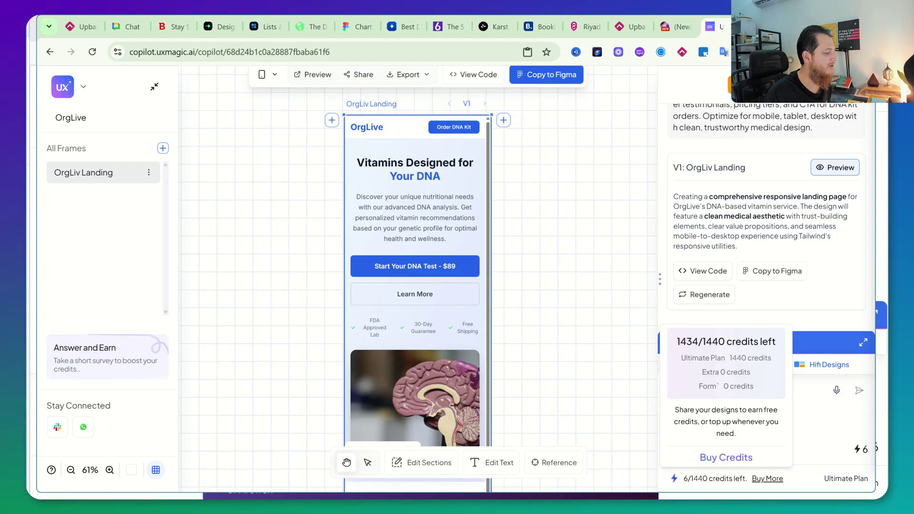
{"action": "key", "text": "alt+Tab"}
{"action": "right_click", "coordinate": [483, 268]}
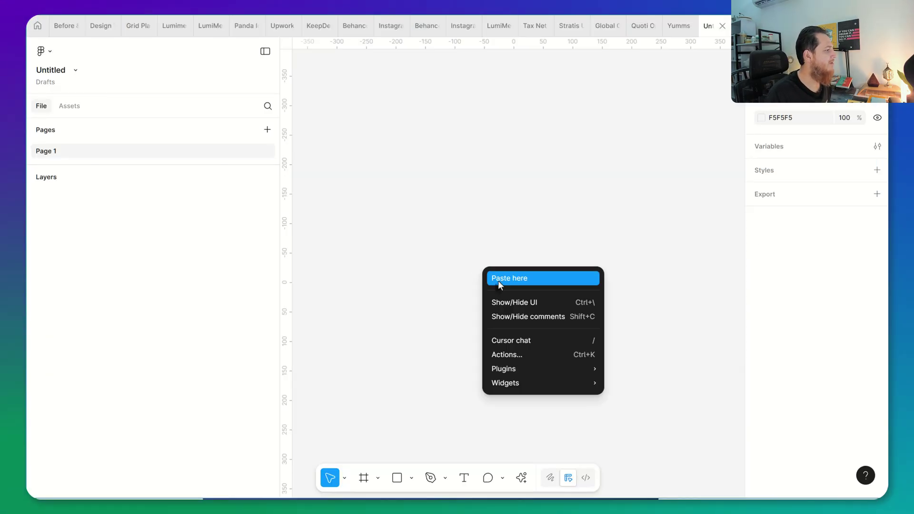
Paste the landing page onto the canvas, zoom in, and view the hero with the UI hidden
{"action": "left_click", "coordinate": [498, 280]}
{"action": "left_click", "coordinate": [629, 207]}
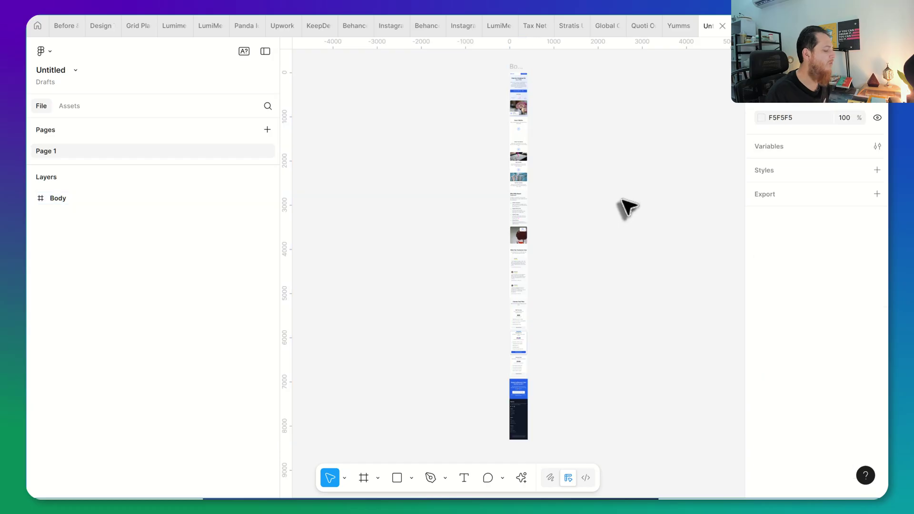
{"action": "scroll", "coordinate": [628, 207], "scroll_direction": "up", "scroll_amount": 5}
{"action": "scroll", "coordinate": [628, 208], "scroll_direction": "up", "scroll_amount": 15}
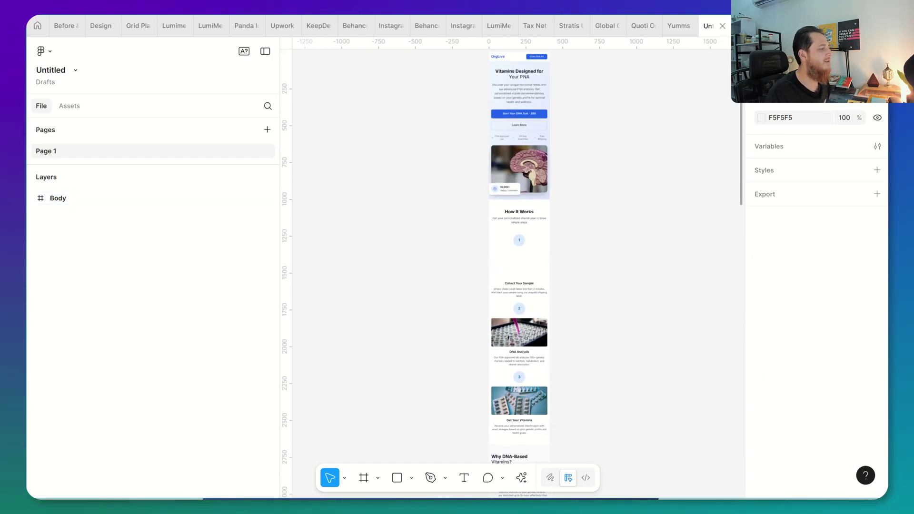
{"action": "scroll", "coordinate": [617, 376], "scroll_direction": "up", "scroll_amount": 5}
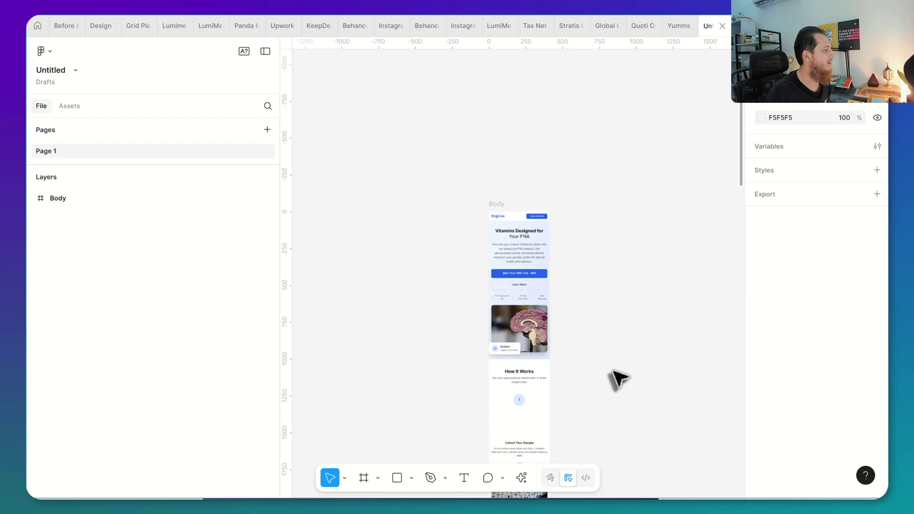
{"action": "scroll", "coordinate": [619, 379], "scroll_direction": "up", "scroll_amount": 5}
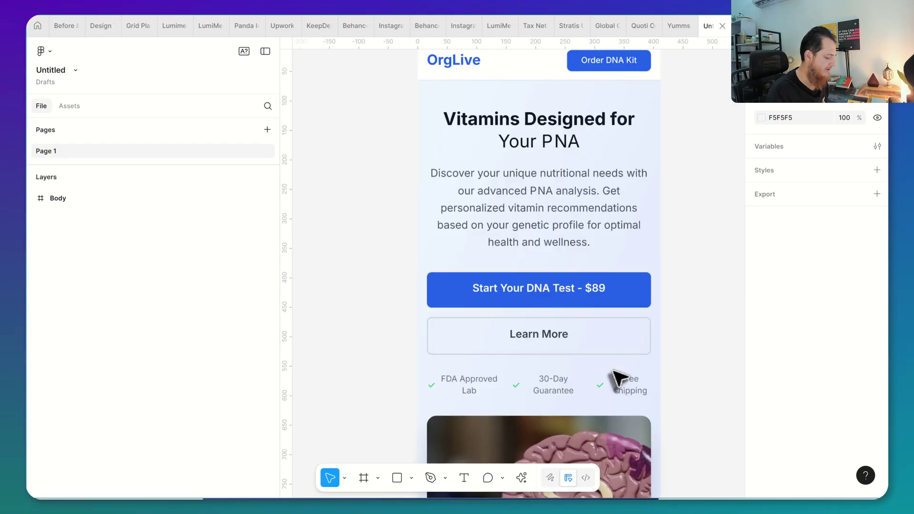
{"action": "key", "text": "ctrl+backslash"}
{"action": "left_click_drag", "start_coordinate": [548, 277], "coordinate": [447, 285]}
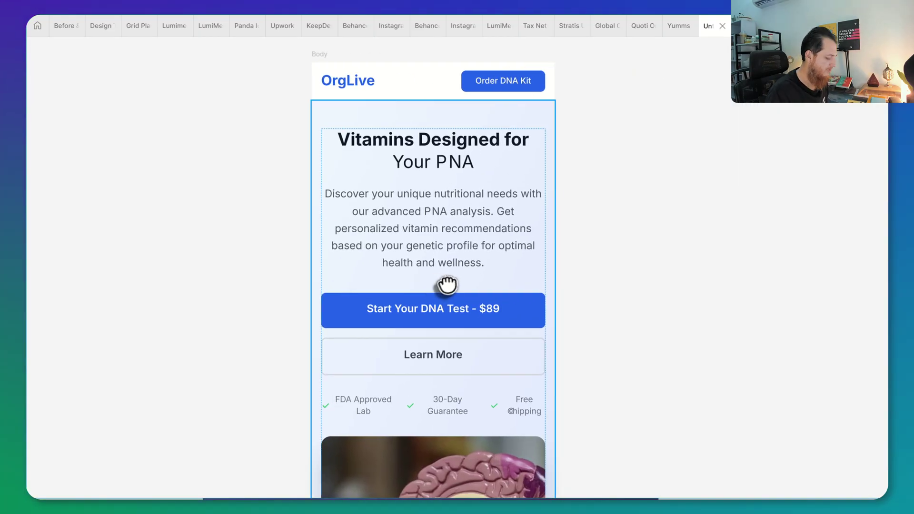
{"action": "key", "text": "ctrl+backslash"}
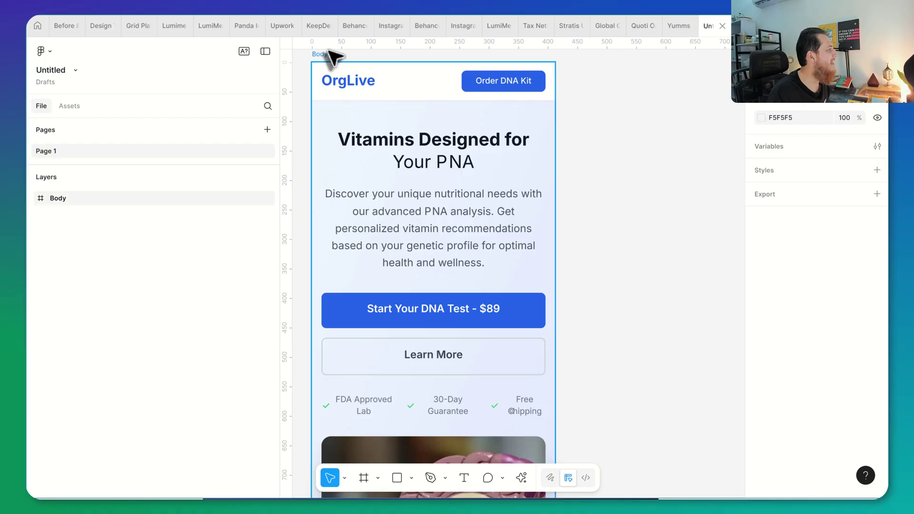
Inspect the Body, Nav, hero and How It Works layers, trying to move How It Works up
{"action": "left_click", "coordinate": [327, 56]}
{"action": "left_click", "coordinate": [367, 180]}
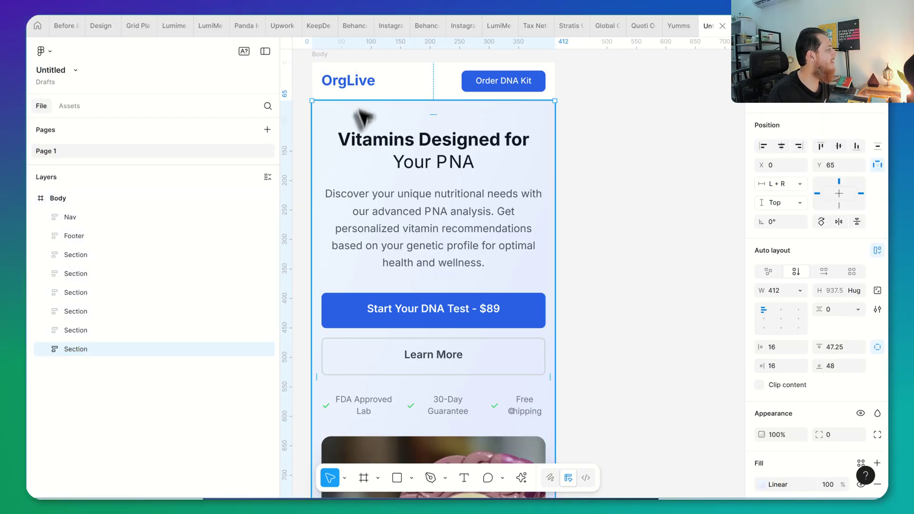
{"action": "left_click", "coordinate": [362, 84]}
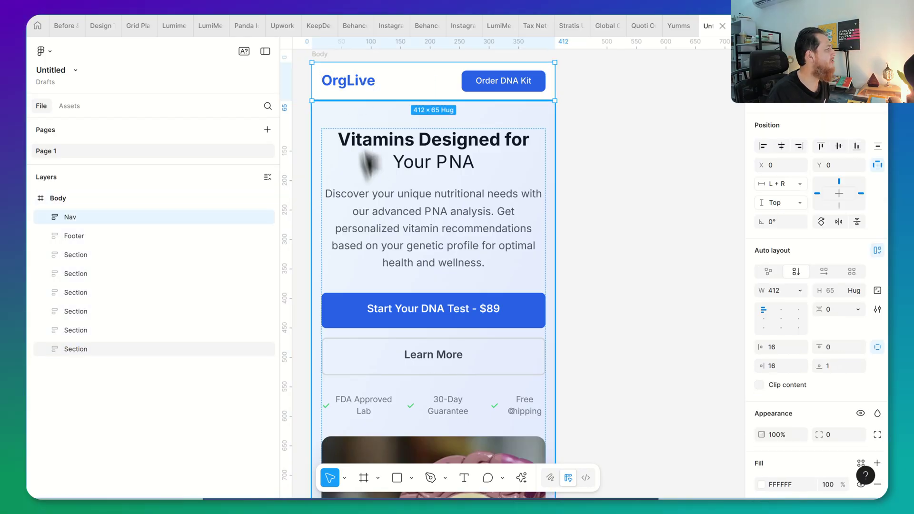
{"action": "left_click", "coordinate": [369, 176]}
{"action": "scroll", "coordinate": [382, 366], "scroll_direction": "down", "scroll_amount": 3}
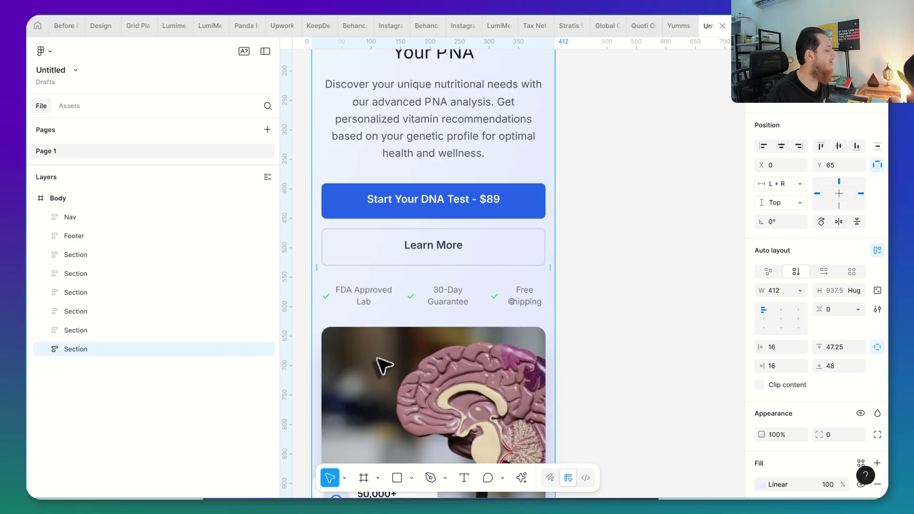
{"action": "key", "text": "minus"}
{"action": "key", "text": "minus"}
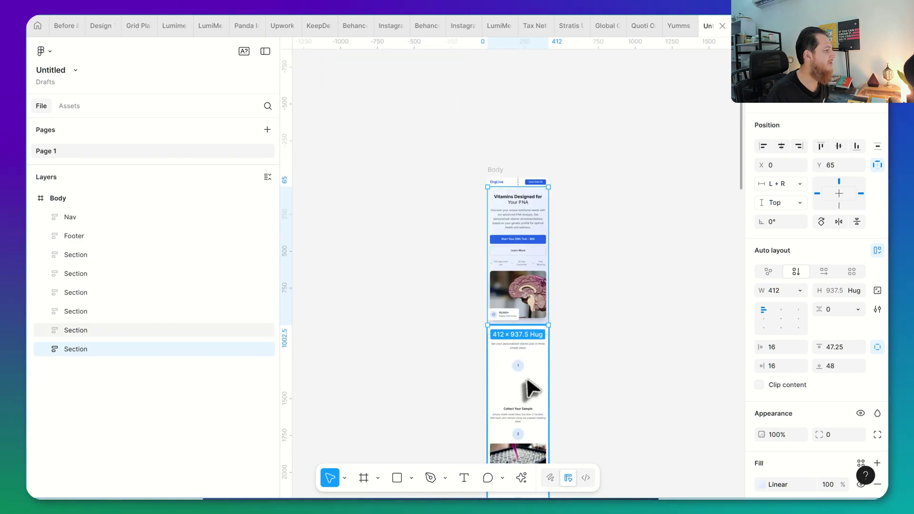
{"action": "left_click", "coordinate": [533, 388]}
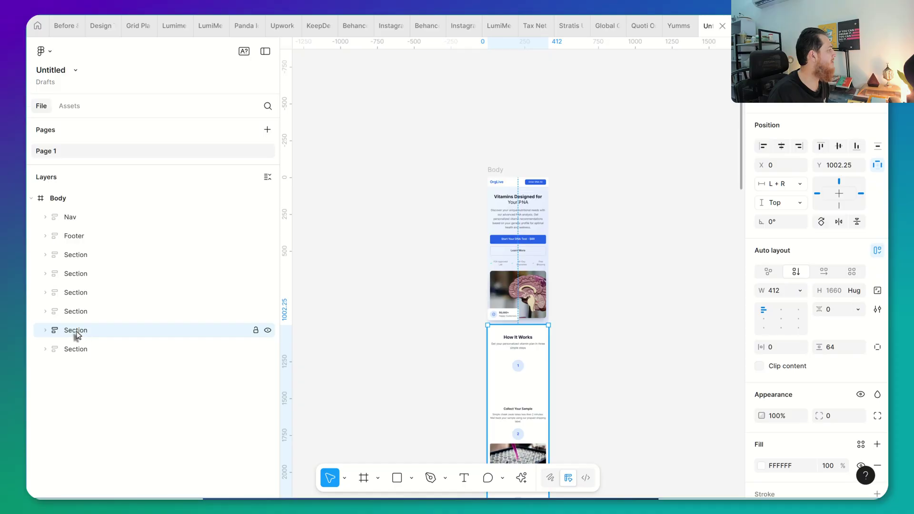
{"action": "mouse_move", "coordinate": [77, 335]}
{"action": "left_mouse_down"}
{"action": "mouse_move", "coordinate": [77, 305]}
{"action": "mouse_move", "coordinate": [78, 333]}
{"action": "left_mouse_up"}
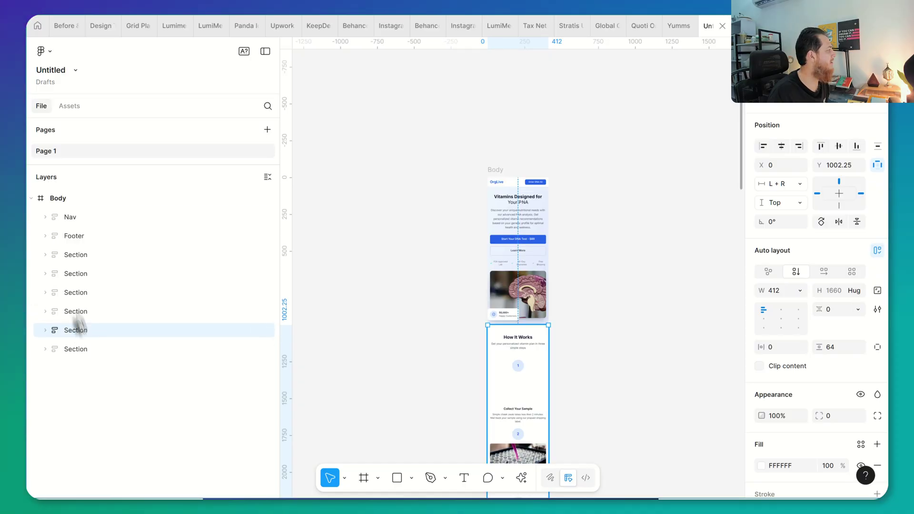
Wrap Footer and the sections in an auto layout frame, testing the hero section's order
{"action": "left_click", "coordinate": [76, 236]}
{"action": "left_click", "coordinate": [69, 349], "text": "shift"}
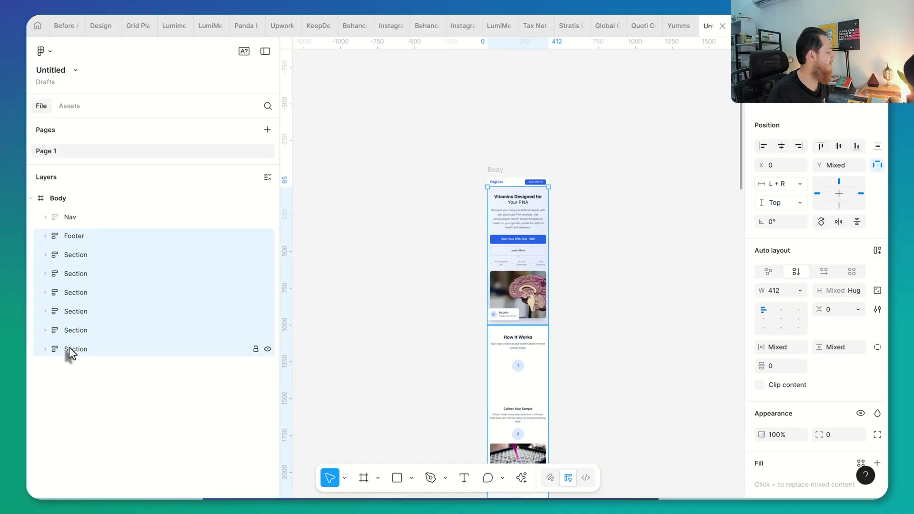
{"action": "key", "text": "shift+a"}
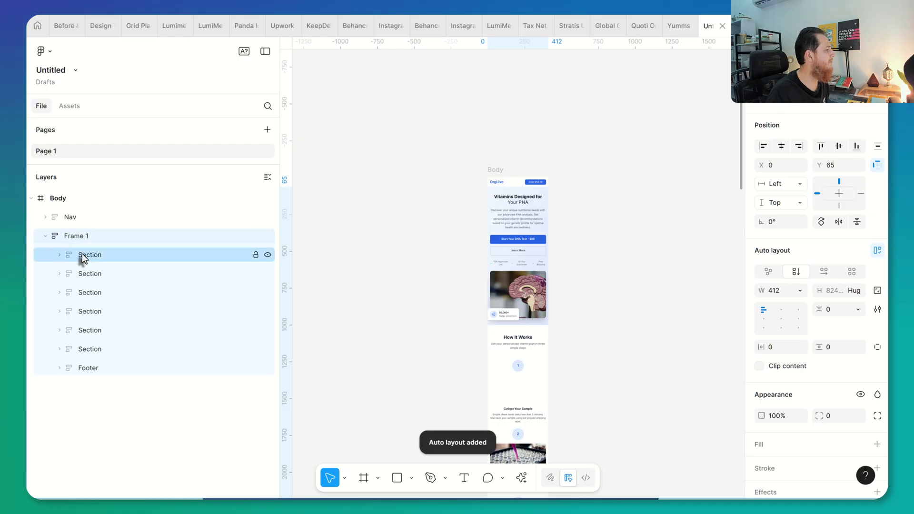
{"action": "left_click", "coordinate": [82, 255]}
{"action": "key", "text": "Down"}
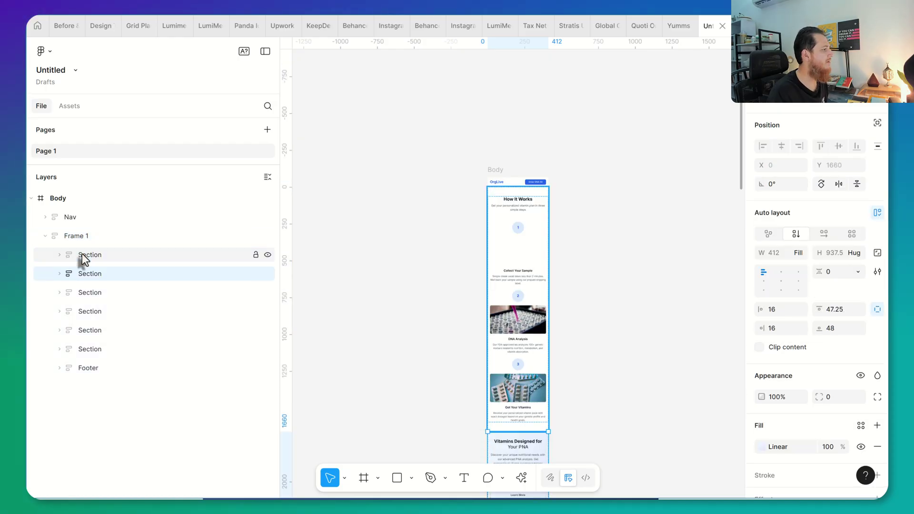
{"action": "key", "text": "Up"}
{"action": "key", "text": "Down"}
{"action": "key", "text": "Up"}
{"action": "key", "text": "Down"}
{"action": "key", "text": "Up"}
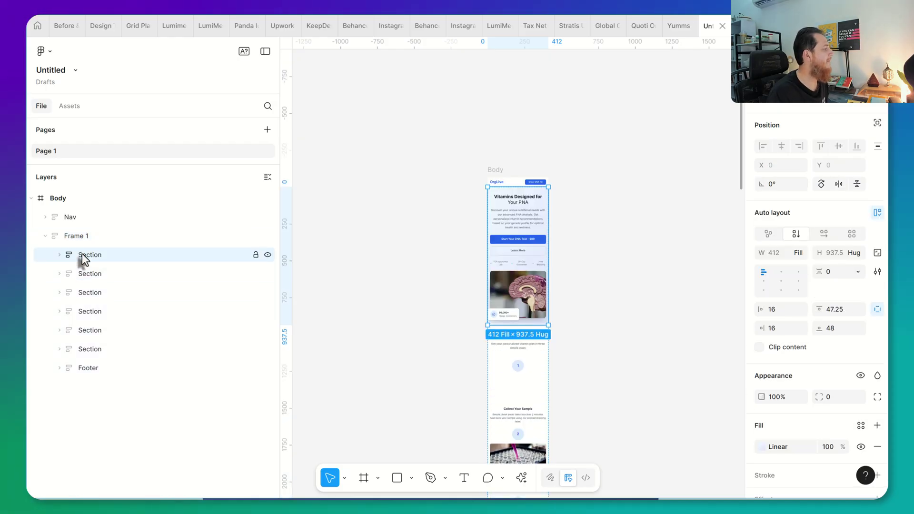
Ungroup Frame 1 back into separate sections and move the Body frame up and left
{"action": "left_click", "coordinate": [86, 233]}
{"action": "right_click", "coordinate": [86, 234]}
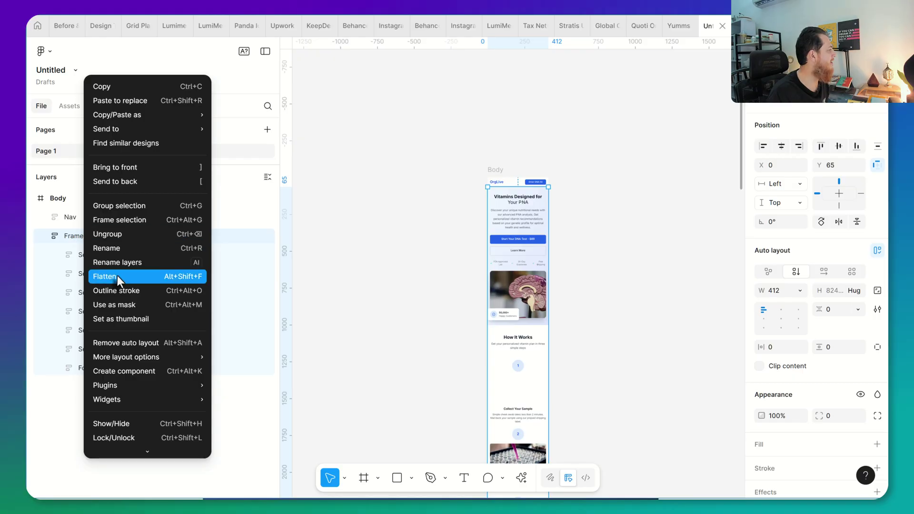
{"action": "left_click", "coordinate": [113, 235]}
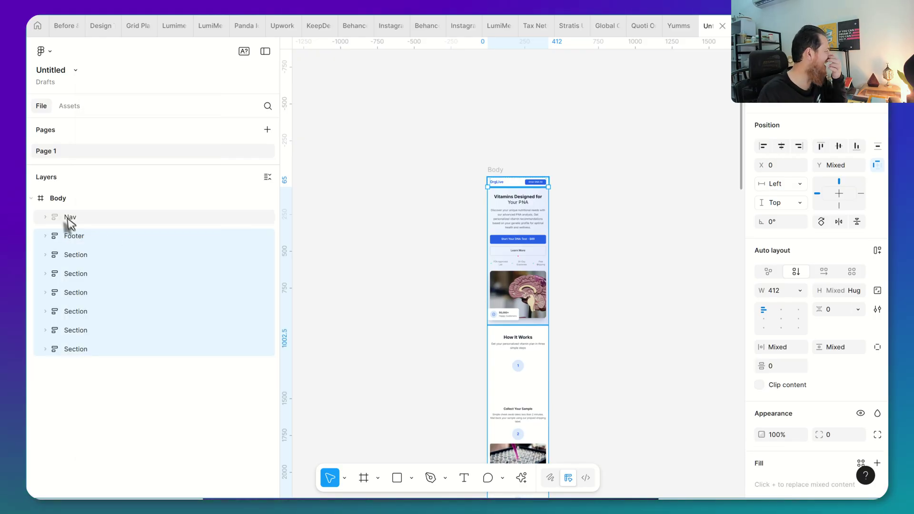
{"action": "left_click", "coordinate": [75, 257]}
{"action": "left_click", "coordinate": [75, 273]}
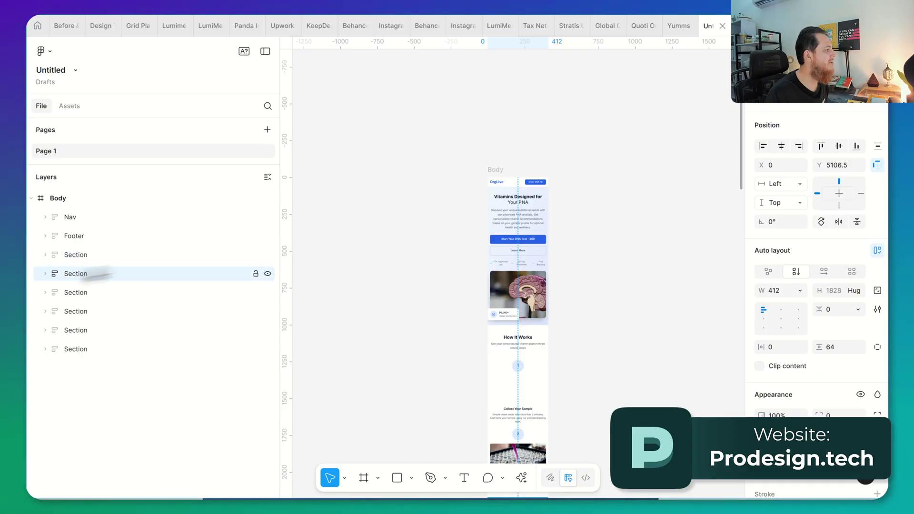
{"action": "left_click", "coordinate": [375, 269]}
{"action": "left_click_drag", "start_coordinate": [487, 173], "coordinate": [439, 102]}
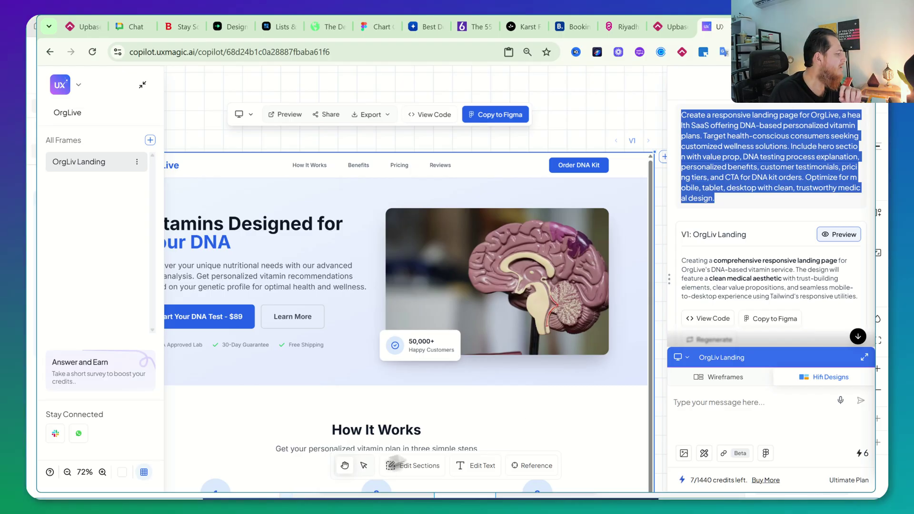
Enable Edit Sections and drill from the hero section to its Learn More button as the chat target
{"action": "left_click", "coordinate": [362, 468]}
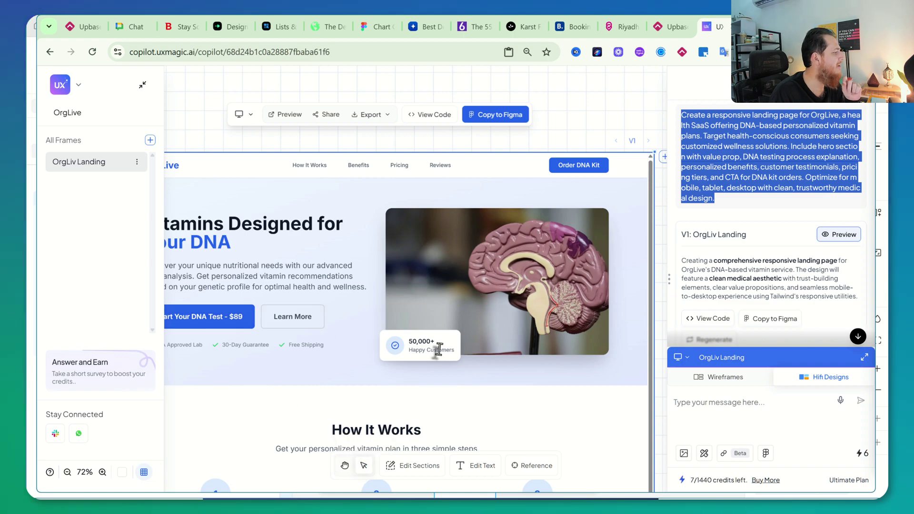
{"action": "scroll", "coordinate": [526, 393], "scroll_direction": "down", "scroll_amount": 1}
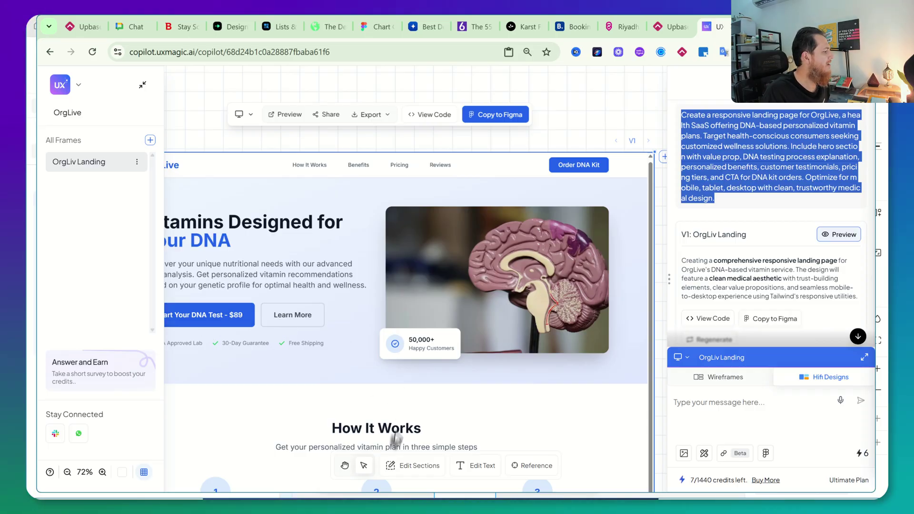
{"action": "left_click", "coordinate": [410, 471]}
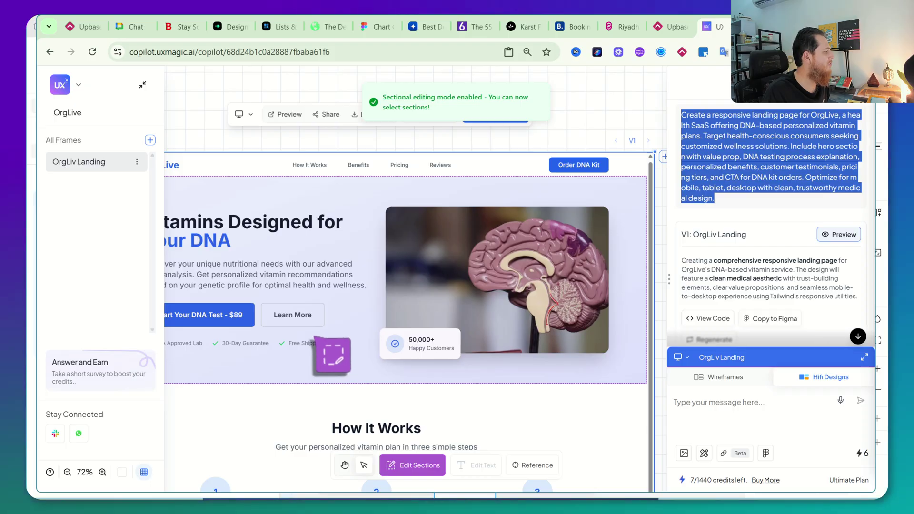
{"action": "left_click", "coordinate": [332, 356]}
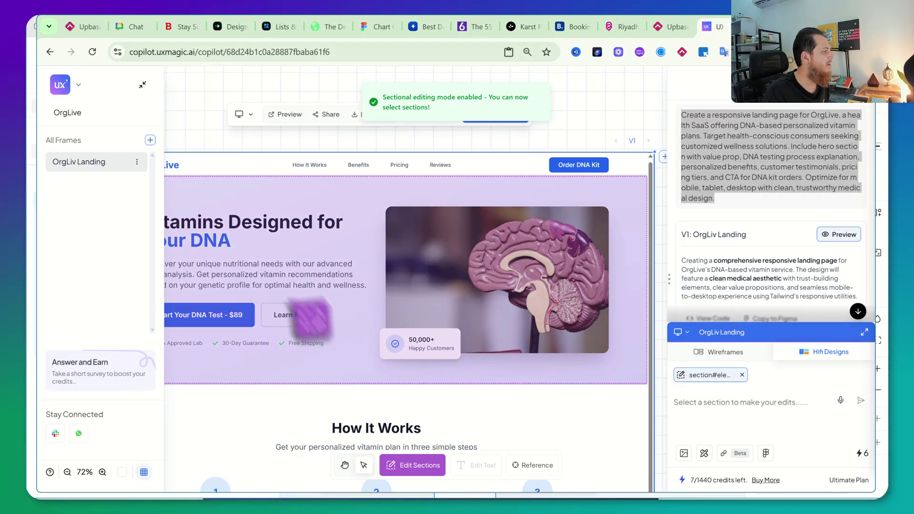
{"action": "left_click", "coordinate": [301, 285]}
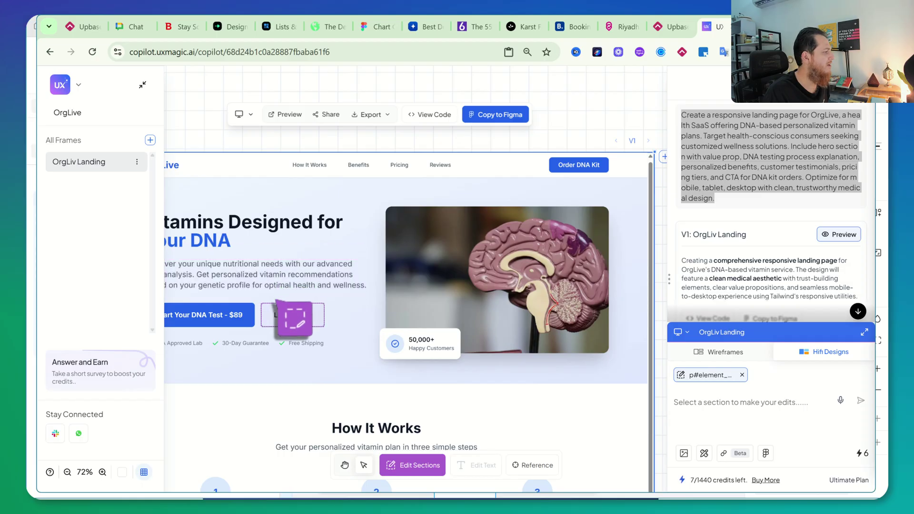
{"action": "left_click", "coordinate": [295, 316]}
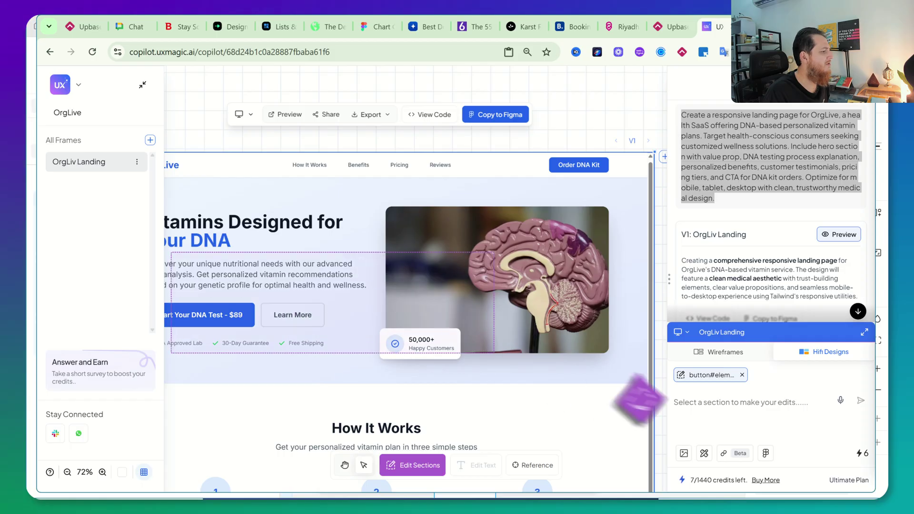
Send the AI 'Change this button to be just a link button without a border', then enable reference mode
{"action": "left_click", "coordinate": [695, 409]}
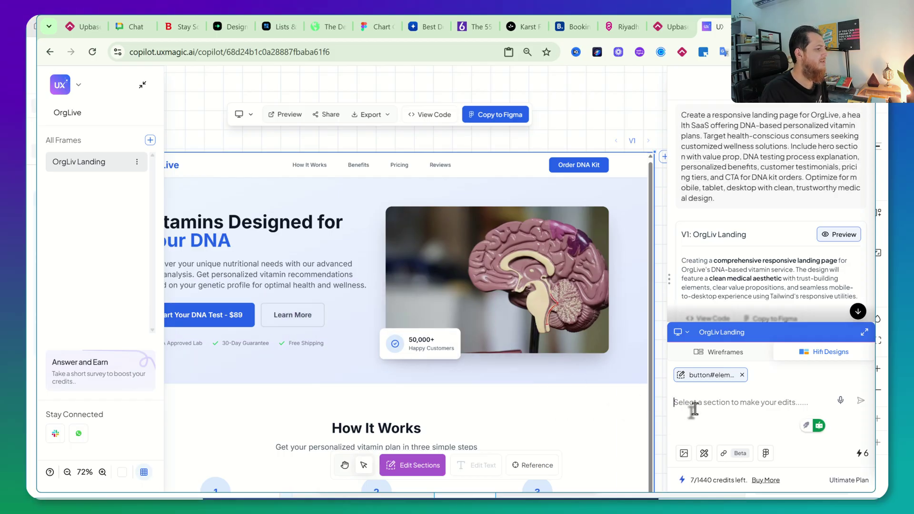
{"action": "type", "text": "Change this button"}
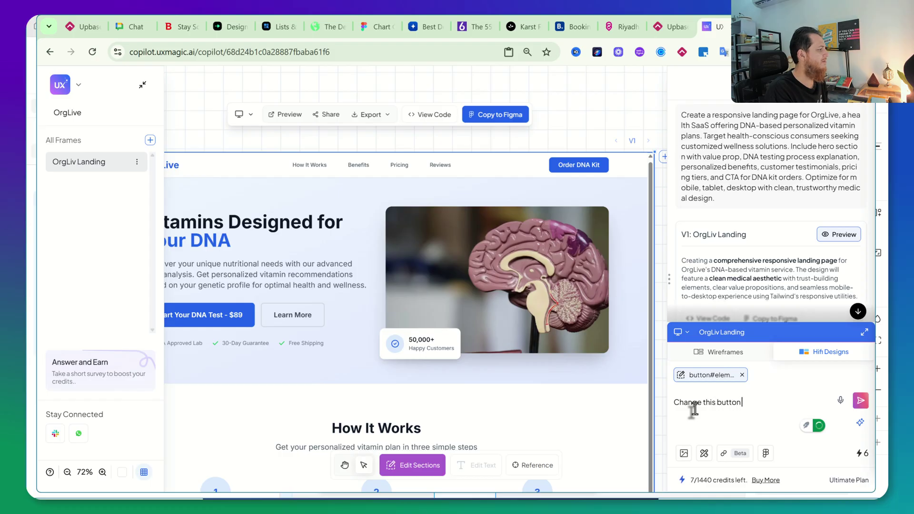
{"action": "type", "text": " to be just a link button without a border"}
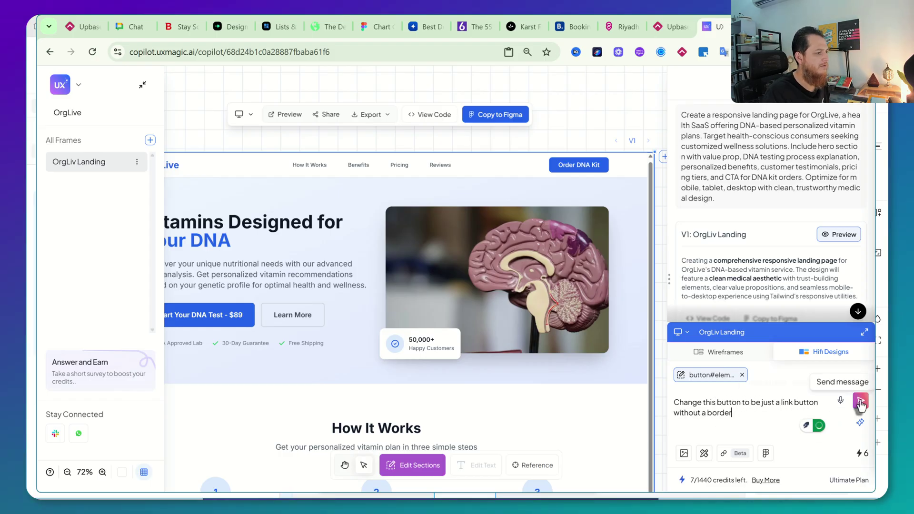
{"action": "left_click", "coordinate": [859, 401]}
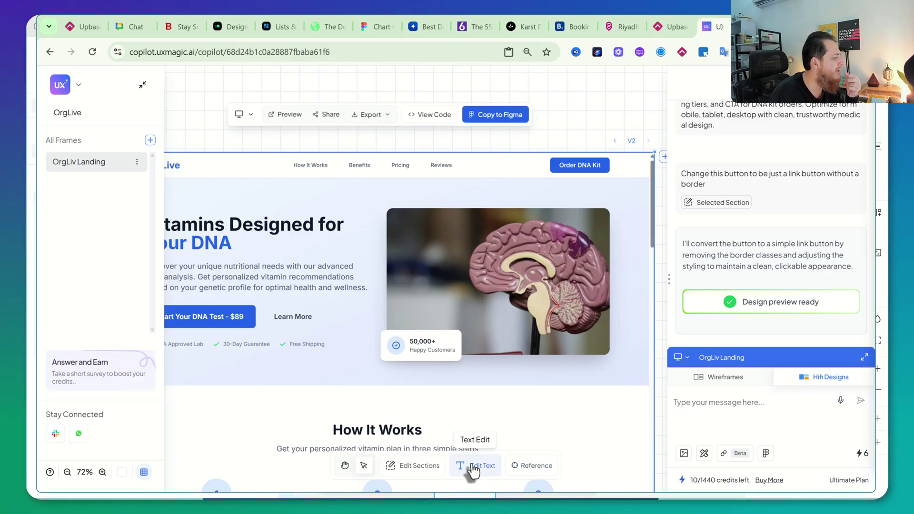
{"action": "left_click", "coordinate": [518, 469]}
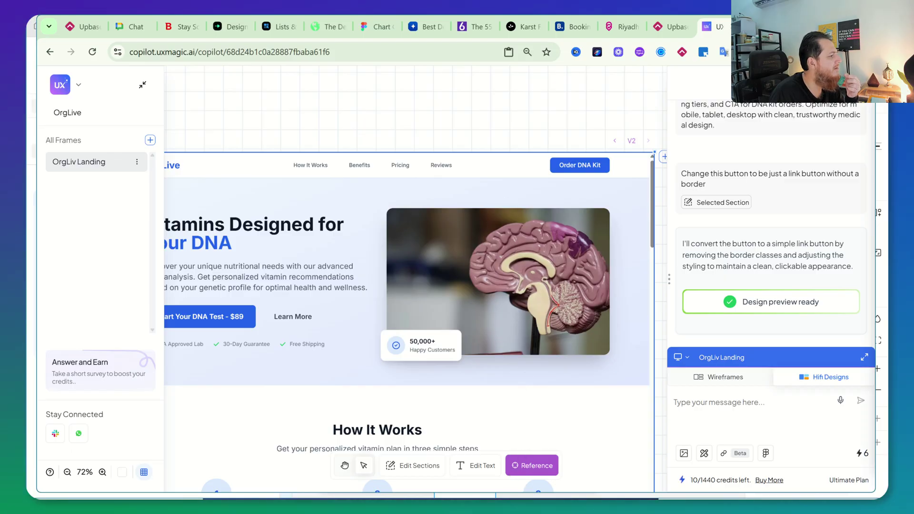
Toggle reference mode off and on, then switch Edit Text on and off to save changes
{"action": "left_click", "coordinate": [527, 469]}
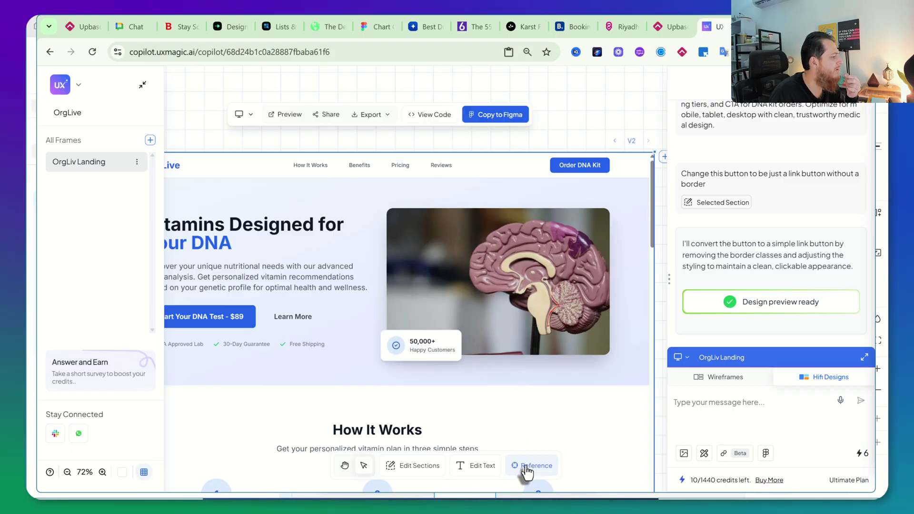
{"action": "left_click", "coordinate": [515, 469]}
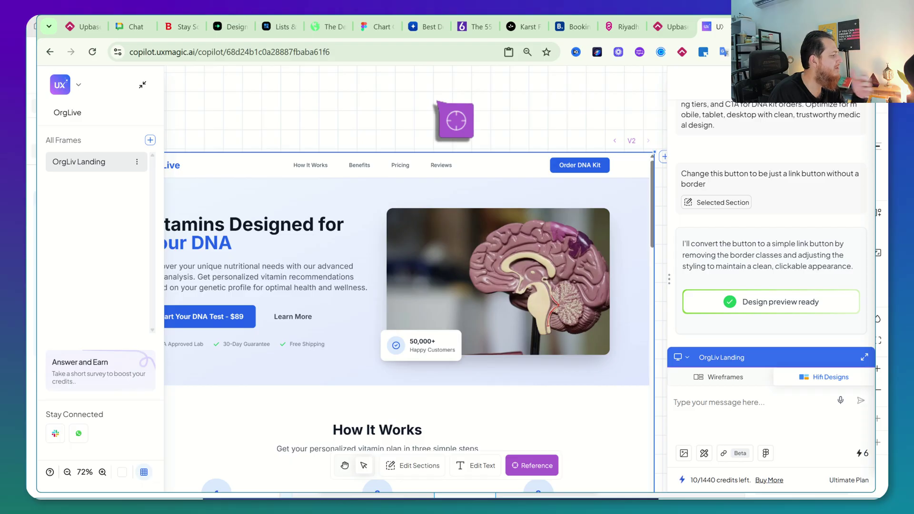
{"action": "left_click", "coordinate": [478, 468]}
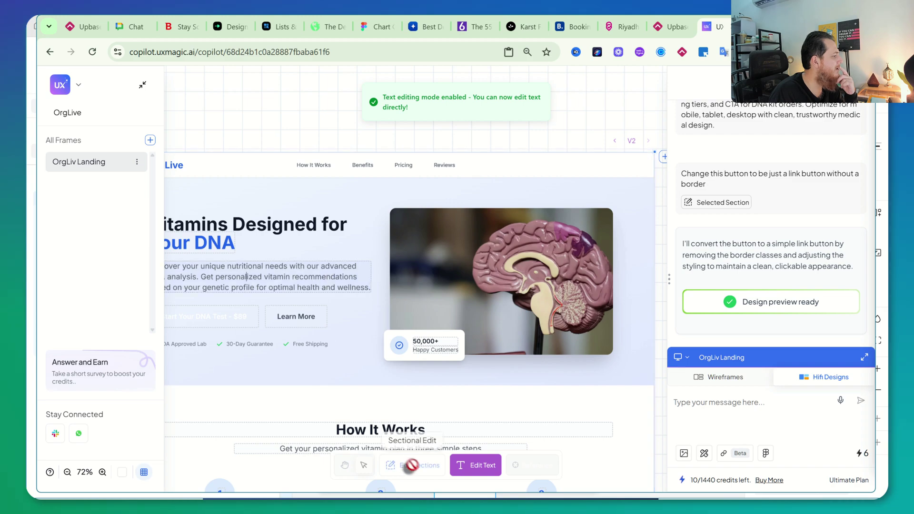
{"action": "left_click", "coordinate": [482, 472]}
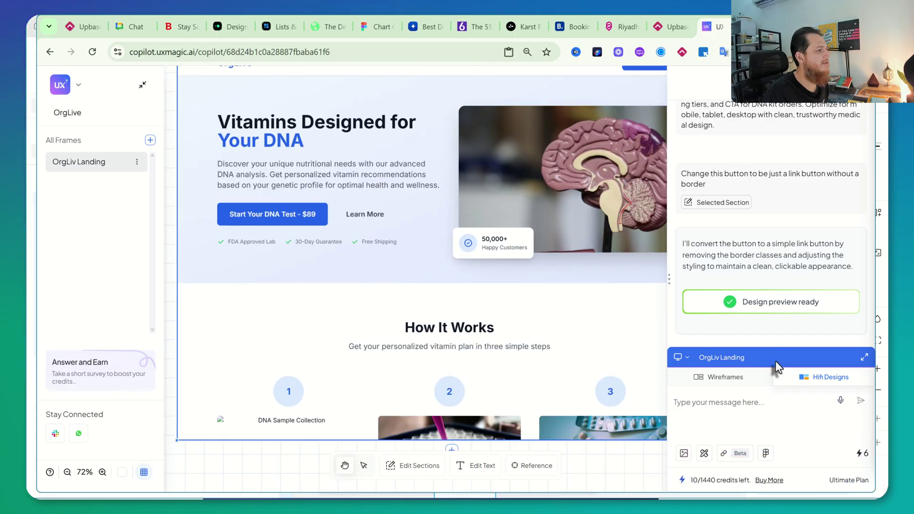
{"action": "scroll", "coordinate": [753, 253], "scroll_direction": "up", "scroll_amount": 3}
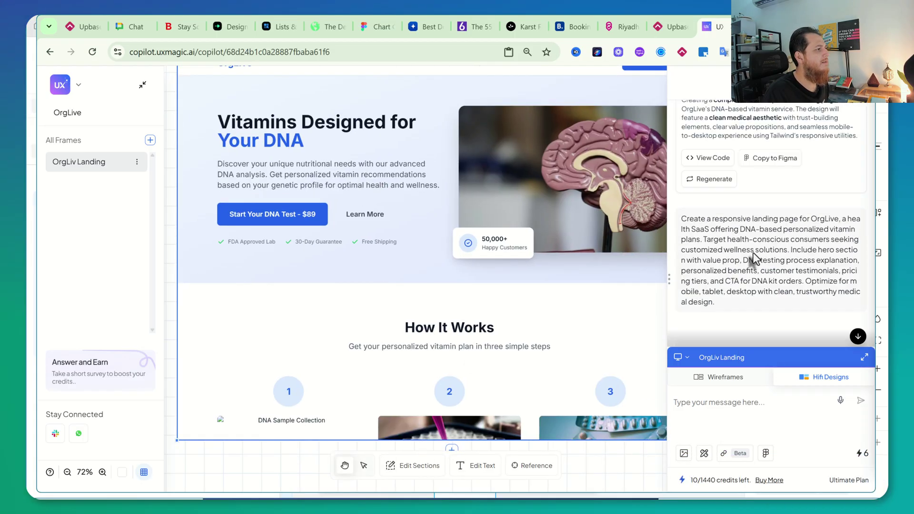
{"action": "scroll", "coordinate": [806, 205], "scroll_direction": "up", "scroll_amount": 1}
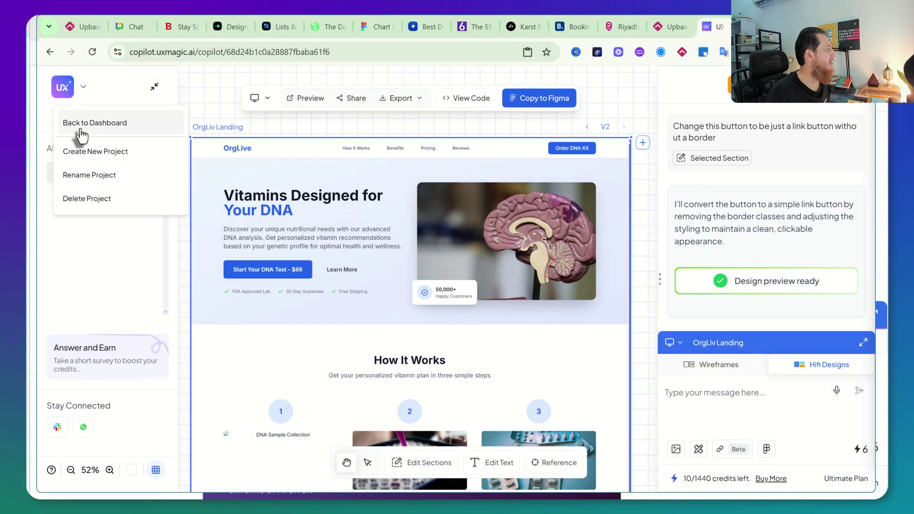
From the projects dashboard, attach a reference image and submit the French EMR dashboard prompt
{"action": "left_click", "coordinate": [81, 126]}
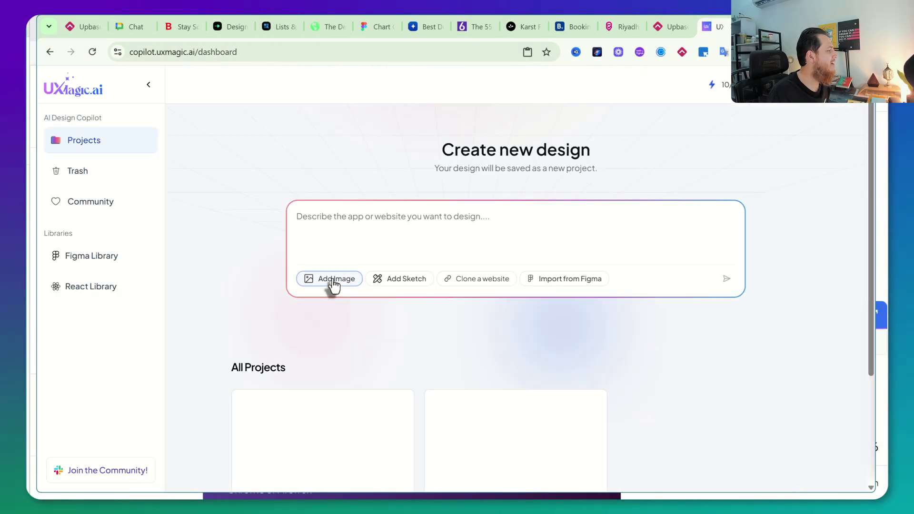
{"action": "left_click", "coordinate": [334, 279]}
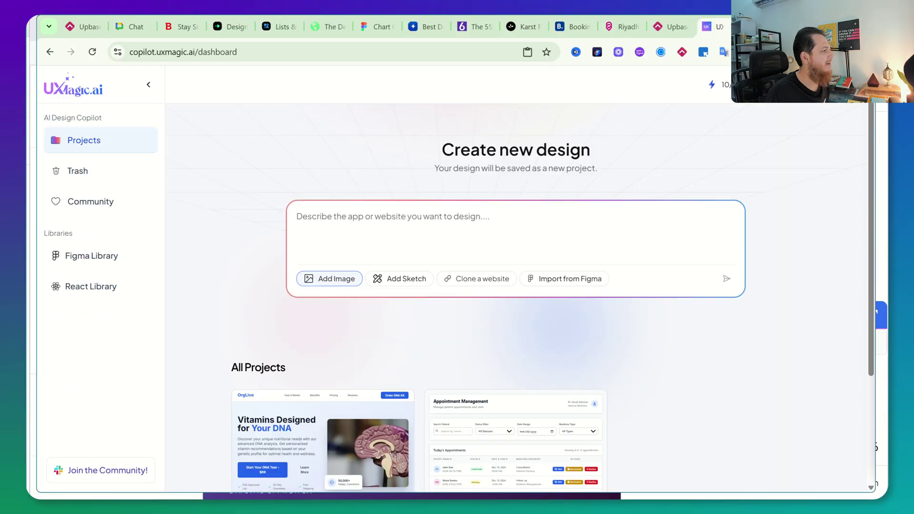
{"action": "left_click", "coordinate": [346, 258]}
{"action": "type", "text": "T"}
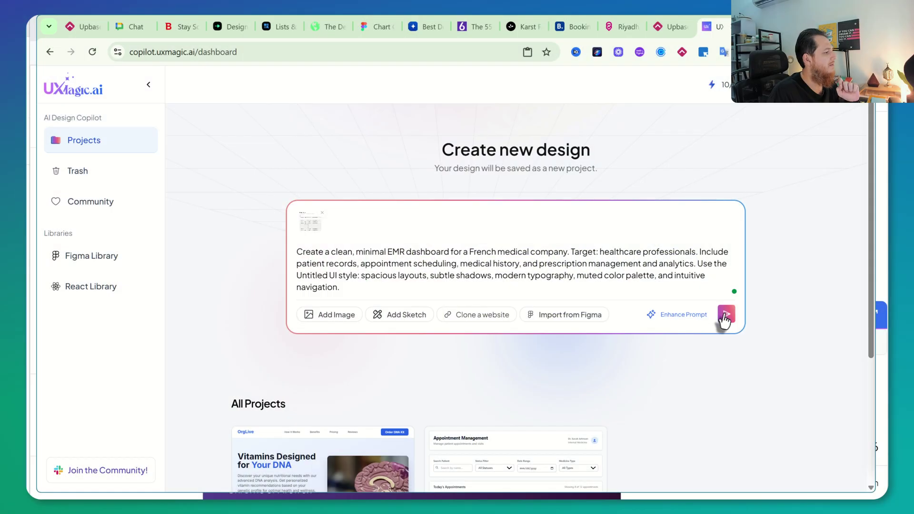
{"action": "left_click", "coordinate": [725, 316]}
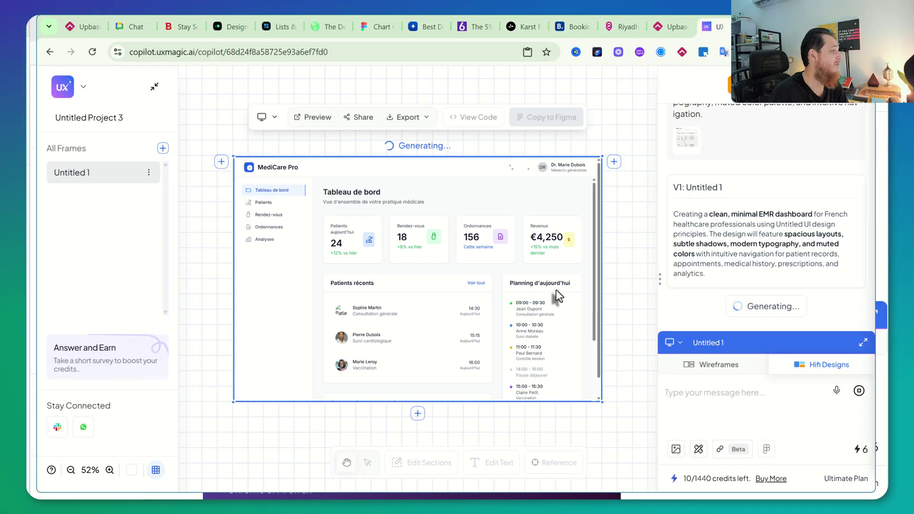
Copy the MediCare Pro dashboard design for pasting into Figma
{"action": "scroll", "coordinate": [517, 377], "scroll_direction": "up", "scroll_amount": 4}
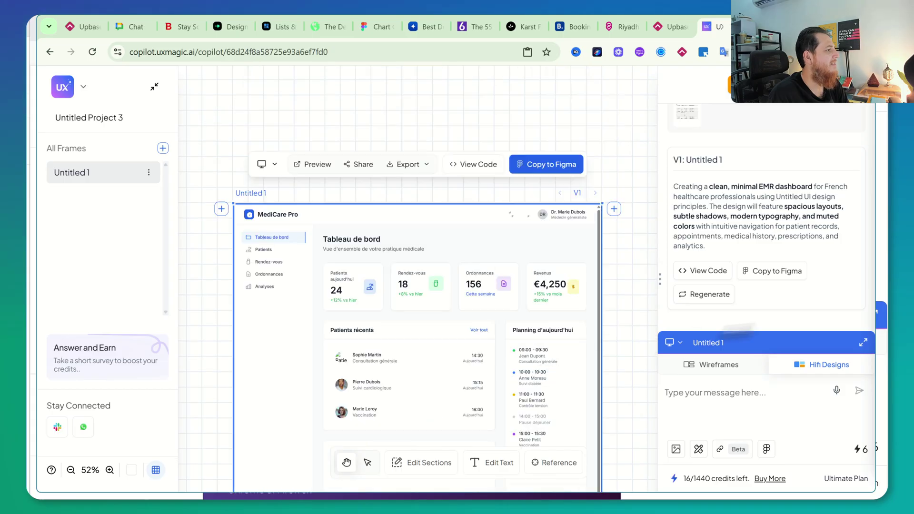
{"action": "scroll", "coordinate": [776, 314], "scroll_direction": "up", "scroll_amount": 3}
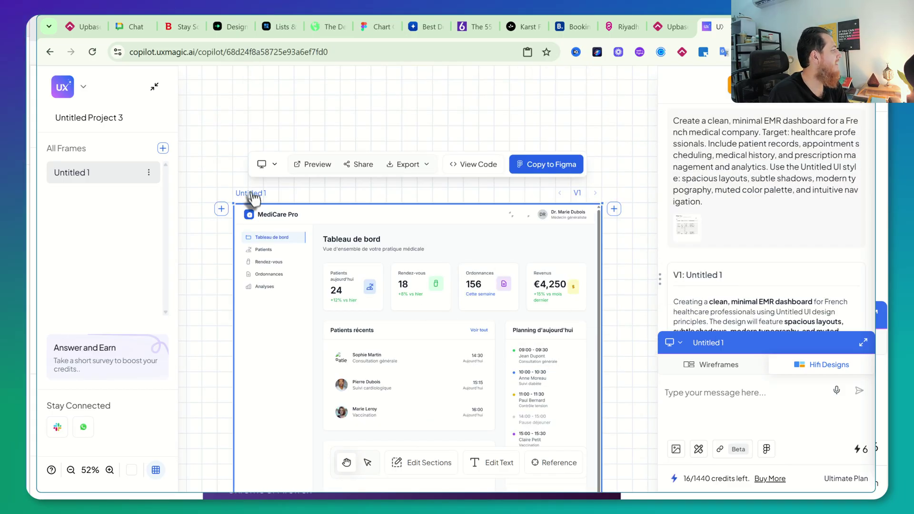
{"action": "left_click", "coordinate": [543, 171]}
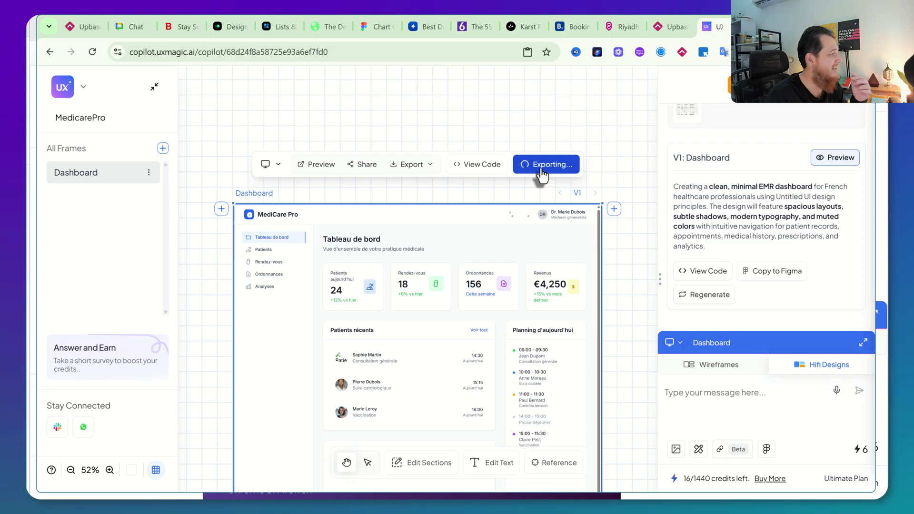
{"action": "scroll", "coordinate": [495, 403], "scroll_direction": "down", "scroll_amount": 2}
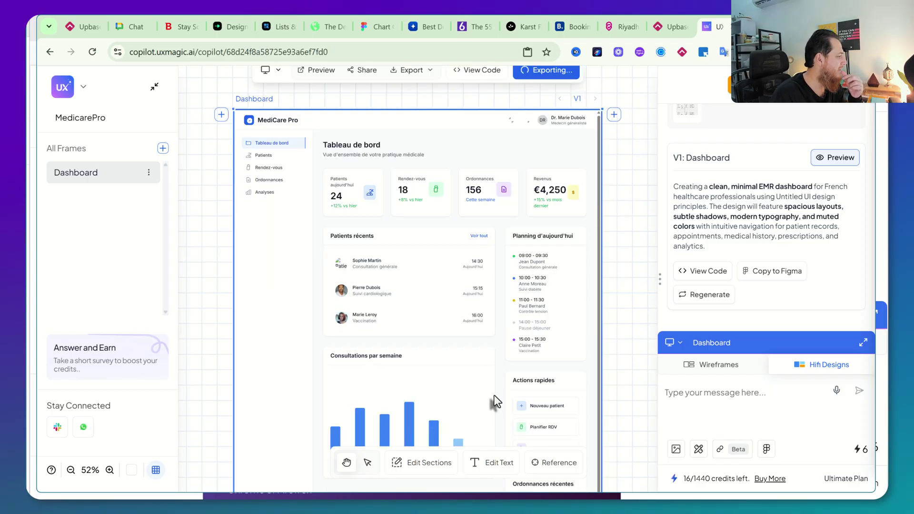
{"action": "scroll", "coordinate": [493, 397], "scroll_direction": "down", "scroll_amount": 2}
{"action": "scroll", "coordinate": [494, 397], "scroll_direction": "up", "scroll_amount": 3}
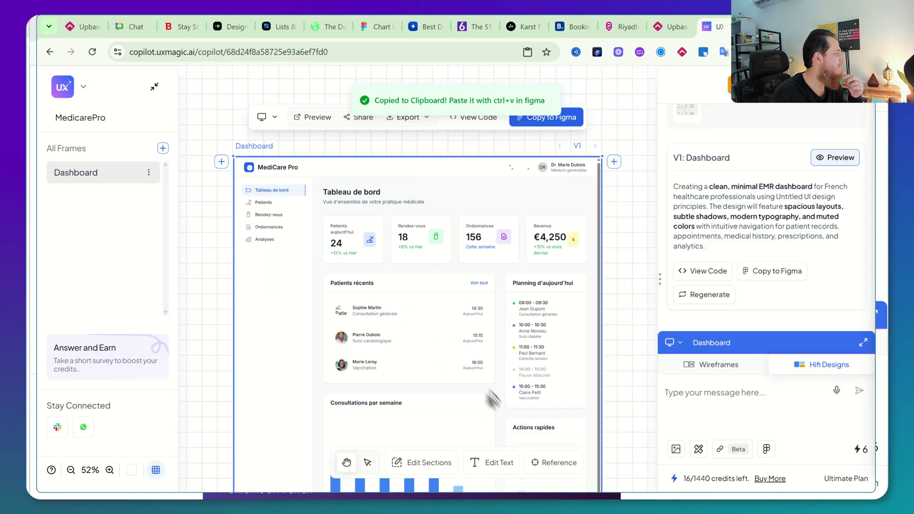
Preview the frame at Macbook Pro 16", Tablet and iPad sizes, then set Android (412×917)
{"action": "left_click", "coordinate": [267, 117]}
{"action": "left_click", "coordinate": [284, 177]}
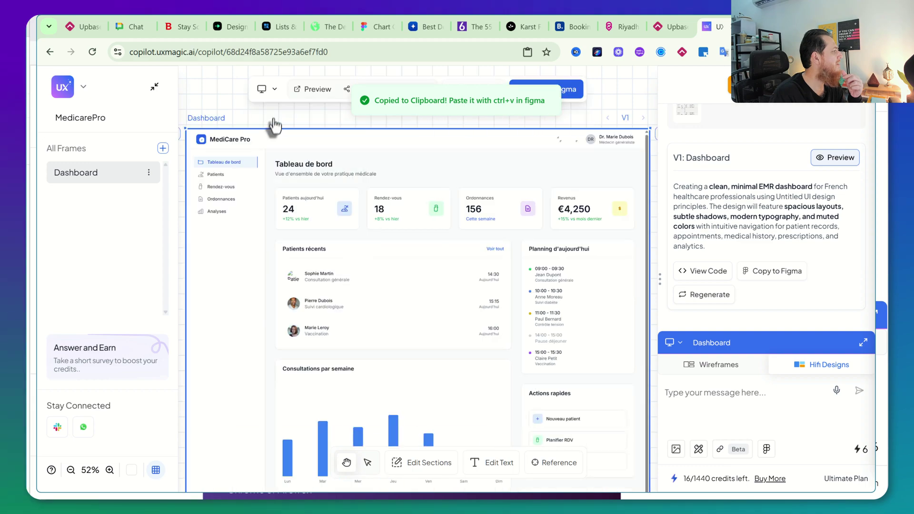
{"action": "left_click", "coordinate": [264, 90]}
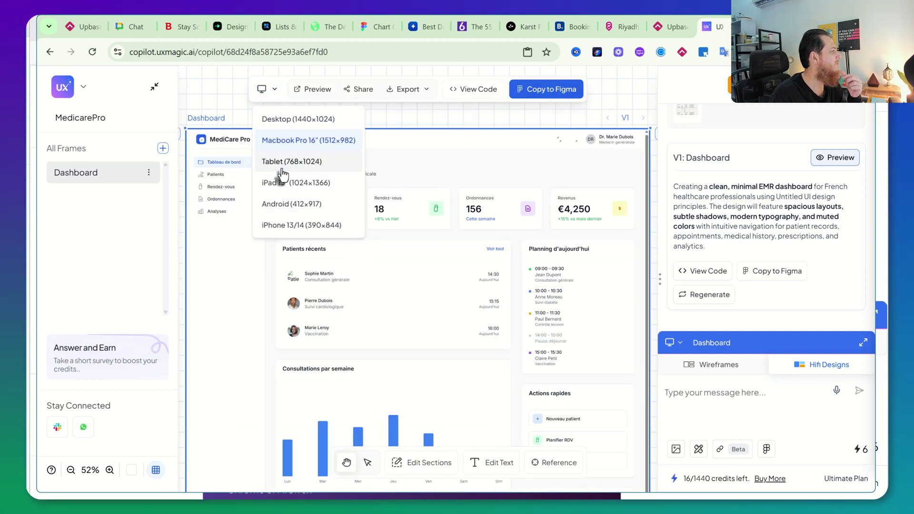
{"action": "left_click", "coordinate": [282, 161]}
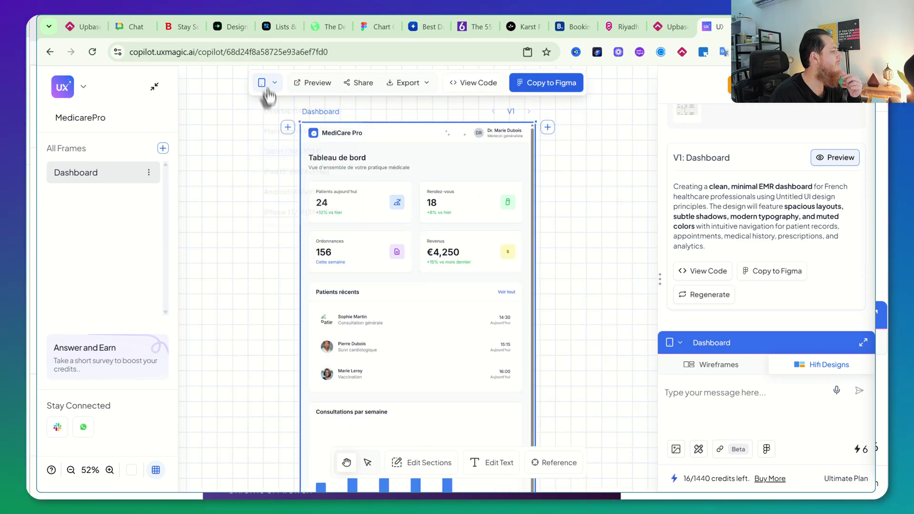
{"action": "left_click", "coordinate": [264, 85]}
{"action": "left_click", "coordinate": [286, 179]}
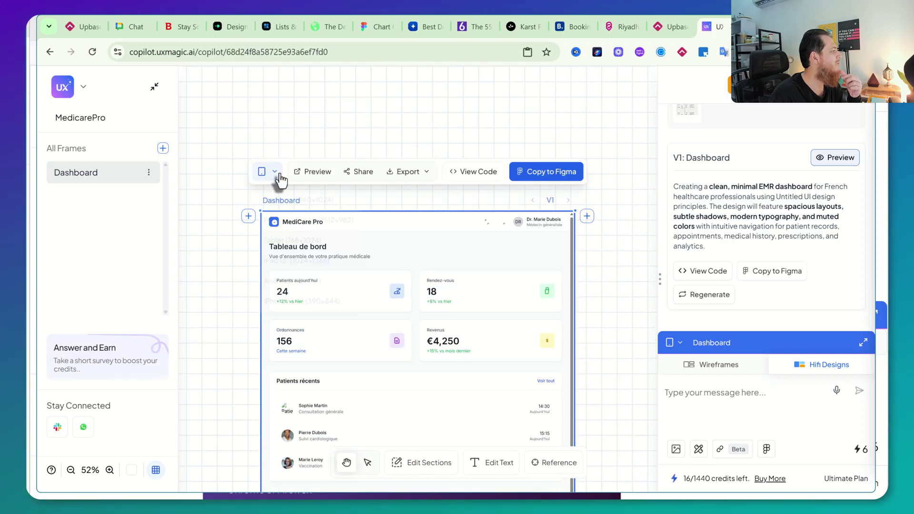
{"action": "left_click", "coordinate": [275, 175]}
{"action": "left_click", "coordinate": [281, 287]}
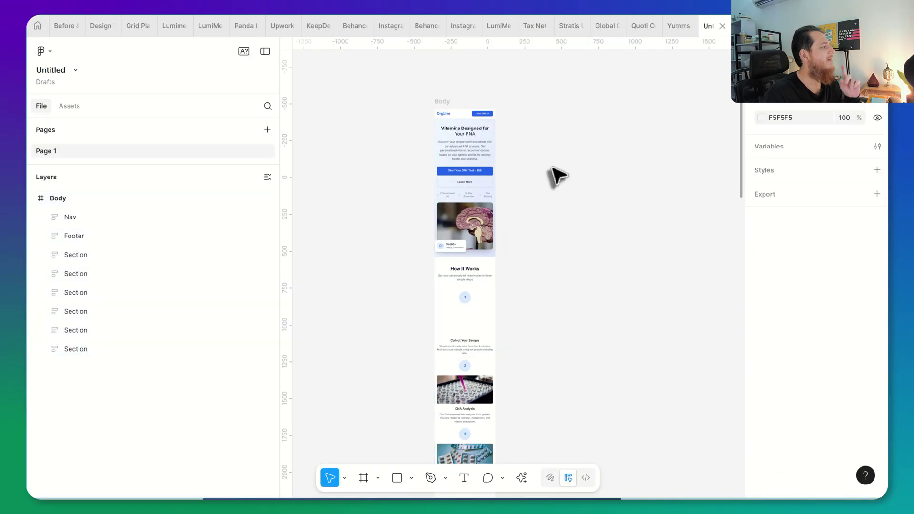
Paste the MediCare Pro dashboard right of the vitamins page and inspect it with side panels hidden
{"action": "key", "text": "ctrl+v"}
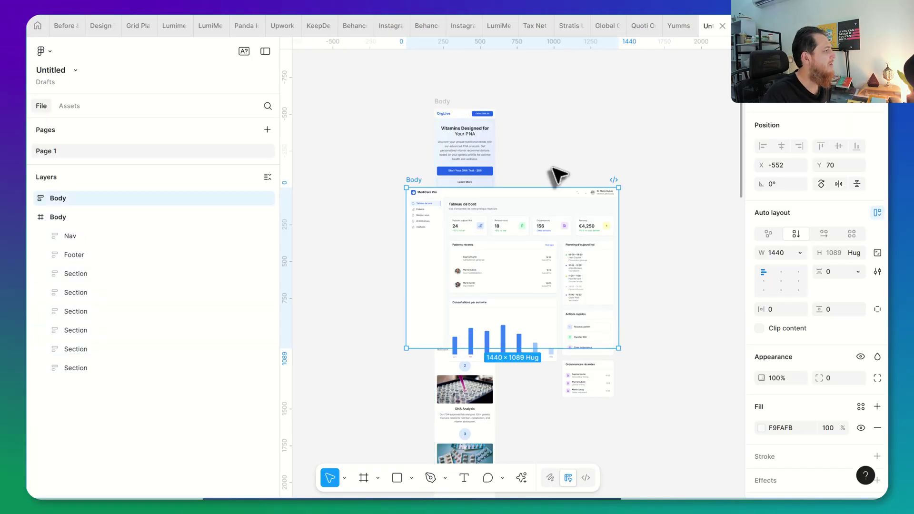
{"action": "left_click_drag", "start_coordinate": [409, 185], "coordinate": [551, 152]}
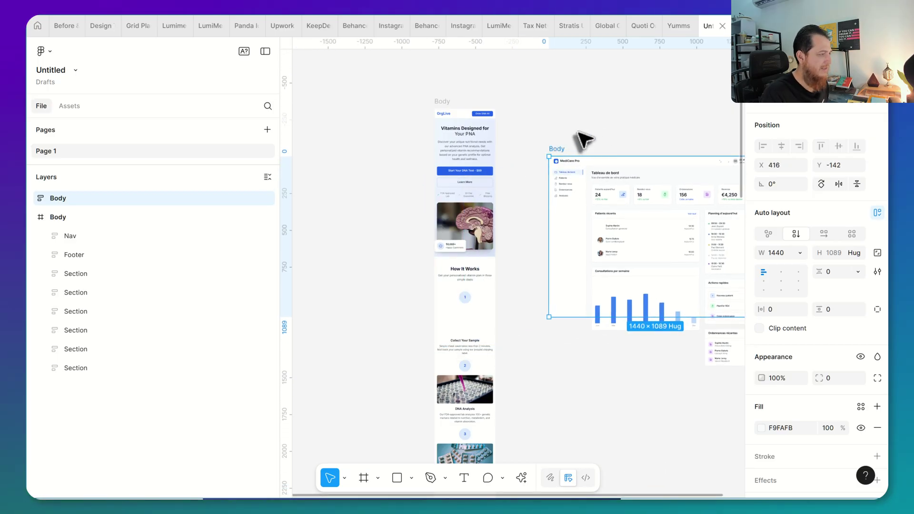
{"action": "left_click_drag", "start_coordinate": [684, 142], "coordinate": [484, 129]}
{"action": "scroll", "coordinate": [483, 128], "scroll_direction": "up", "scroll_amount": 10}
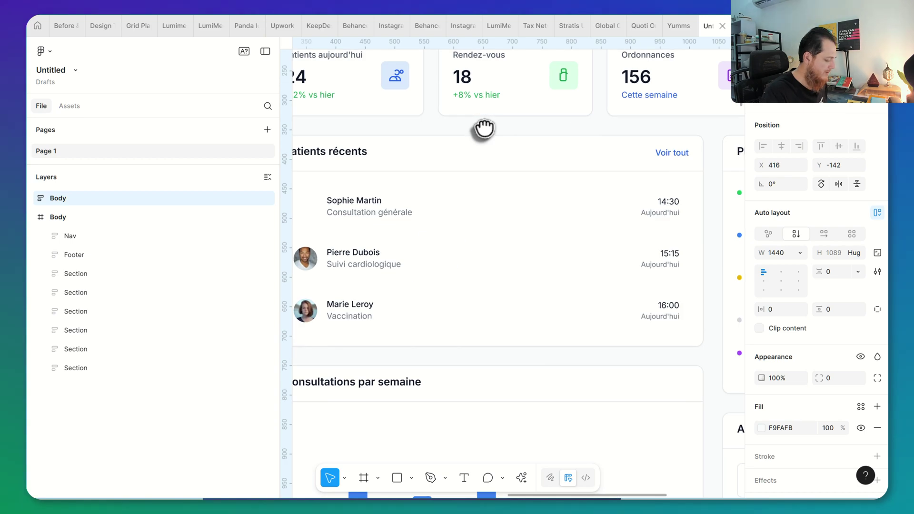
{"action": "key", "text": "ctrl+backslash"}
{"action": "left_click_drag", "start_coordinate": [484, 129], "coordinate": [449, 338]}
{"action": "scroll", "coordinate": [449, 337], "scroll_direction": "up", "scroll_amount": 2}
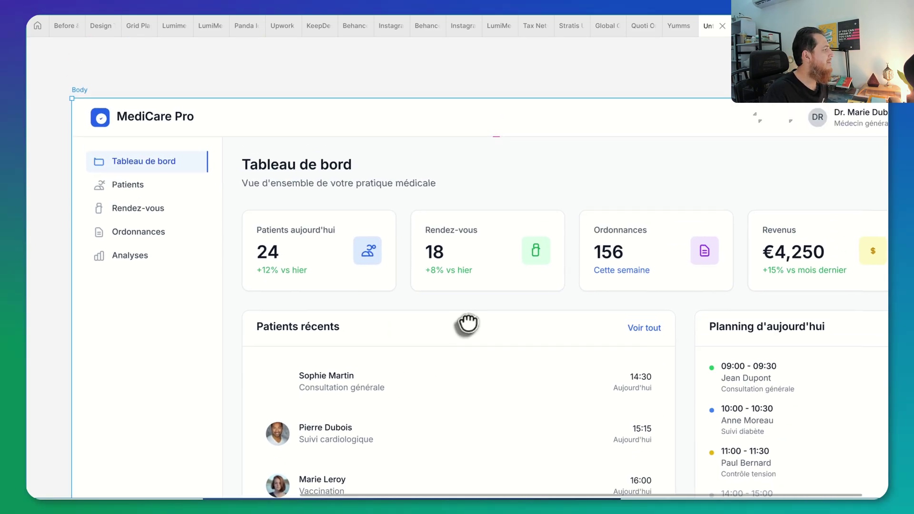
{"action": "left_click_drag", "start_coordinate": [454, 167], "coordinate": [351, 143]}
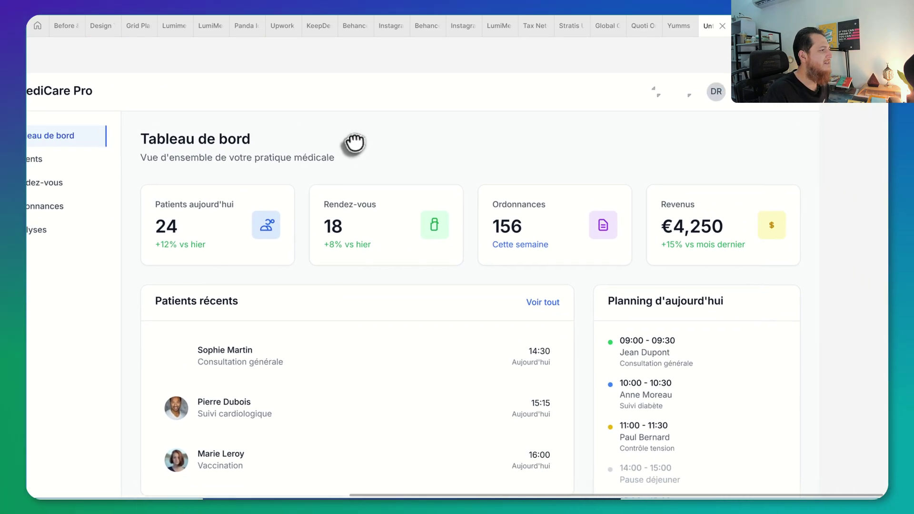
{"action": "left_click_drag", "start_coordinate": [520, 249], "coordinate": [541, 220]}
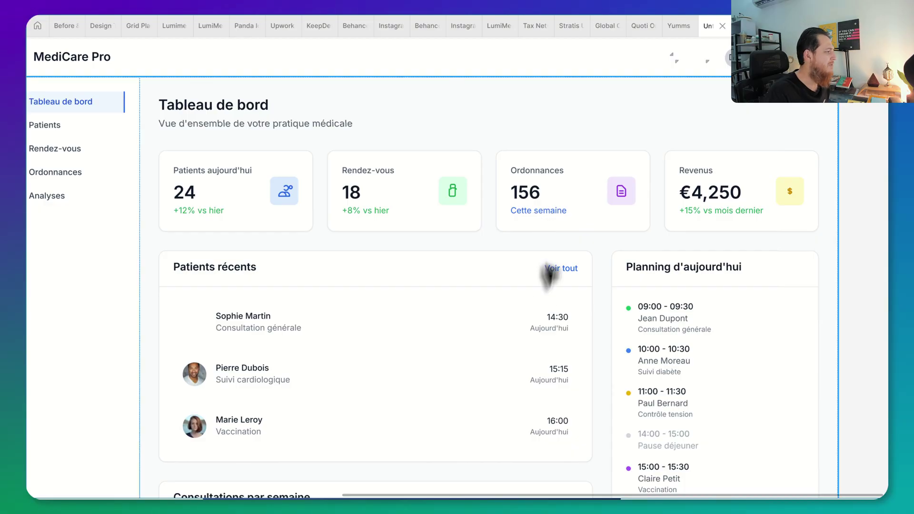
{"action": "scroll", "coordinate": [493, 423], "scroll_direction": "down", "scroll_amount": 3}
{"action": "scroll", "coordinate": [495, 423], "scroll_direction": "down", "scroll_amount": 15}
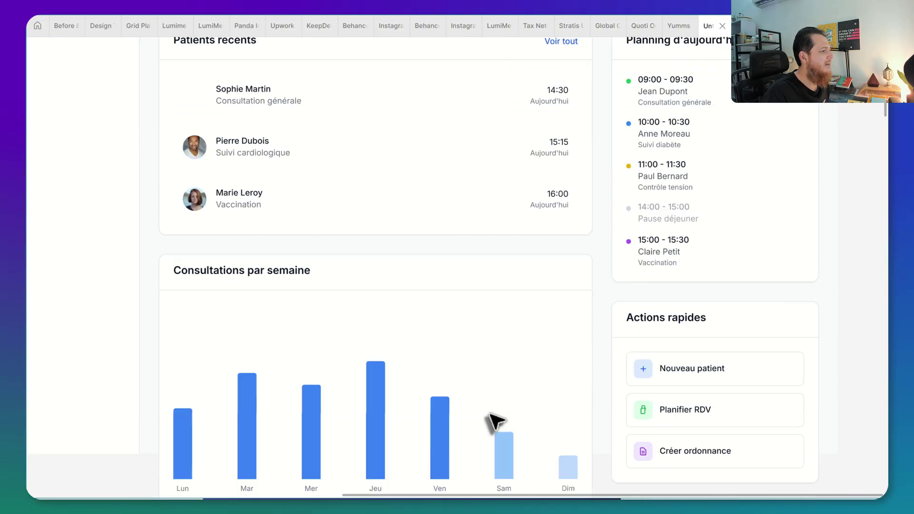
{"action": "scroll", "coordinate": [495, 423], "scroll_direction": "down", "scroll_amount": 1}
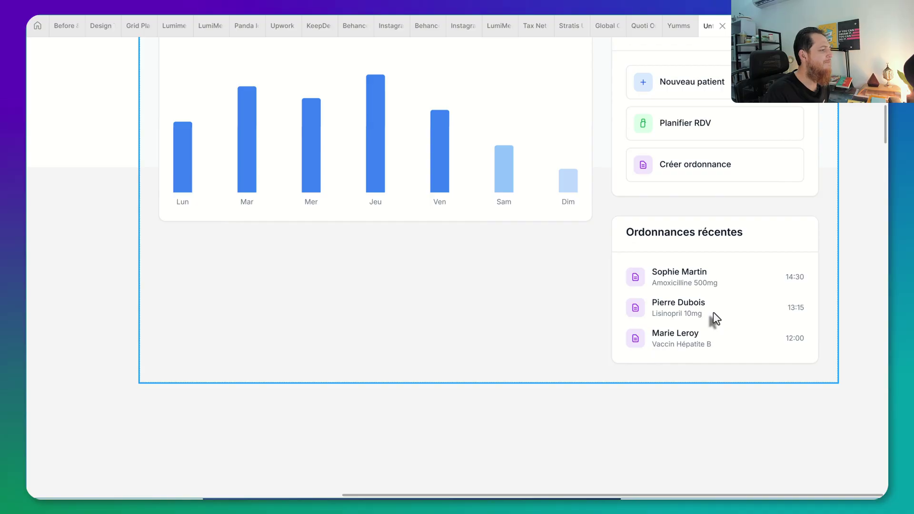
{"action": "scroll", "coordinate": [714, 313], "scroll_direction": "down", "scroll_amount": 5}
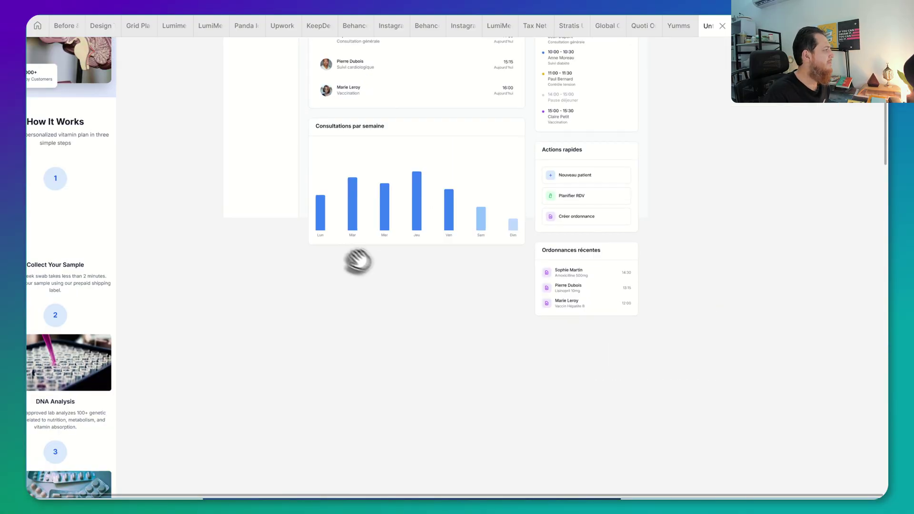
{"action": "scroll", "coordinate": [374, 283], "scroll_direction": "up", "scroll_amount": 3}
{"action": "scroll", "coordinate": [392, 302], "scroll_direction": "up", "scroll_amount": 1}
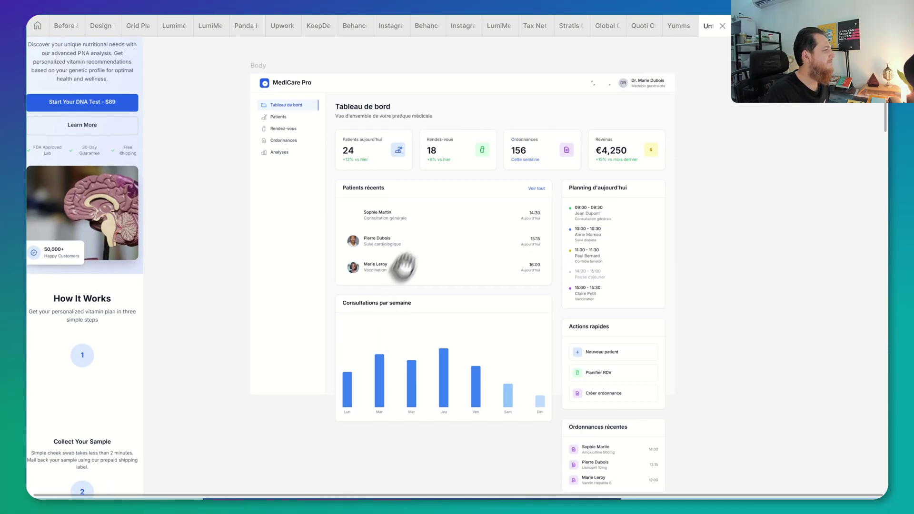
Lengthen the dashboard's inner frame from 1440×1024 to 1440×1332
{"action": "left_click", "coordinate": [299, 337]}
{"action": "scroll", "coordinate": [299, 338], "scroll_direction": "down", "scroll_amount": 2}
{"action": "left_click_drag", "start_coordinate": [306, 314], "coordinate": [303, 426]}
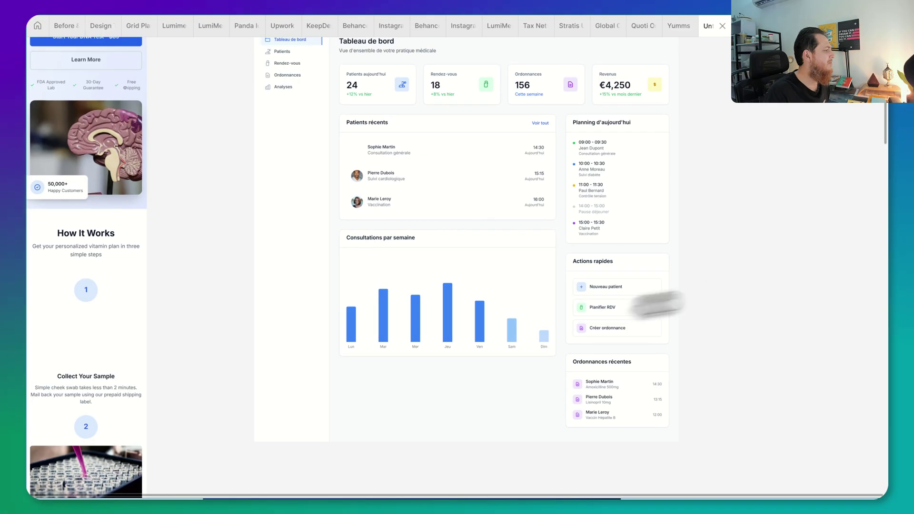
{"action": "left_click_drag", "start_coordinate": [408, 265], "coordinate": [421, 319]}
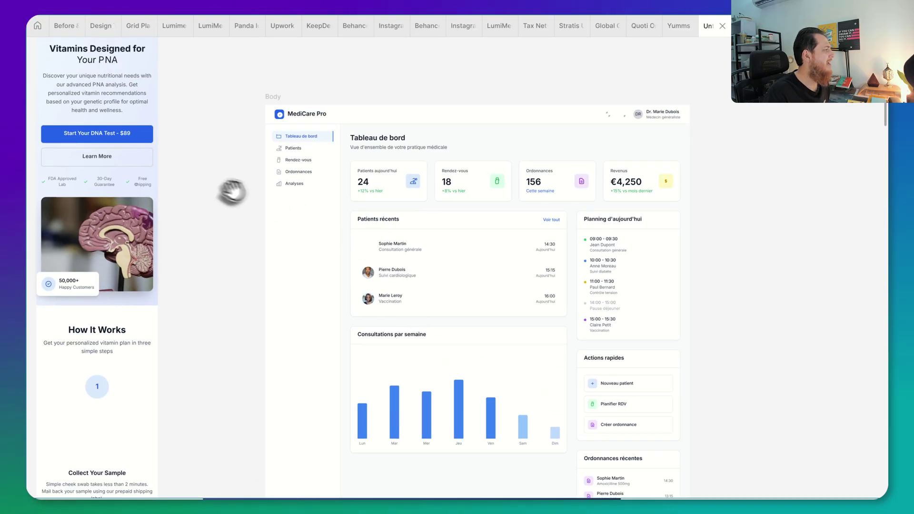
{"action": "scroll", "coordinate": [245, 229], "scroll_direction": "up", "scroll_amount": 3}
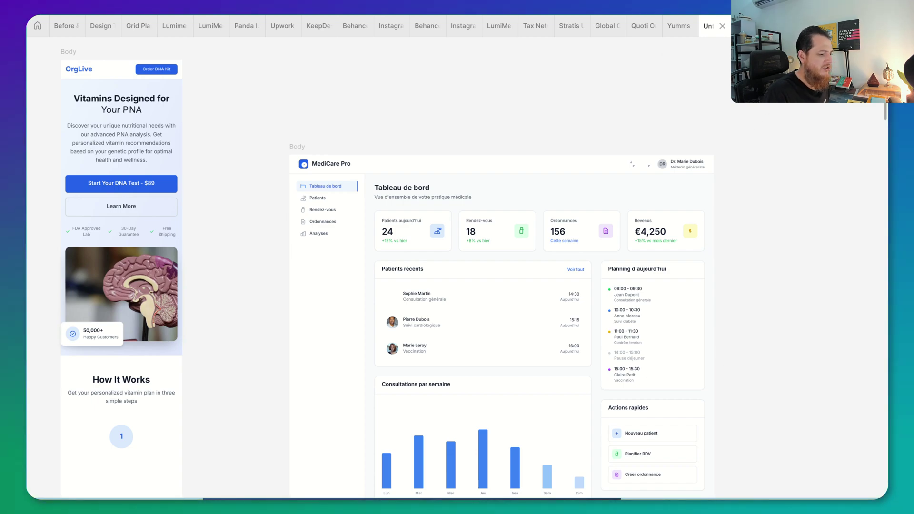
{"action": "key", "text": "super+Tab"}
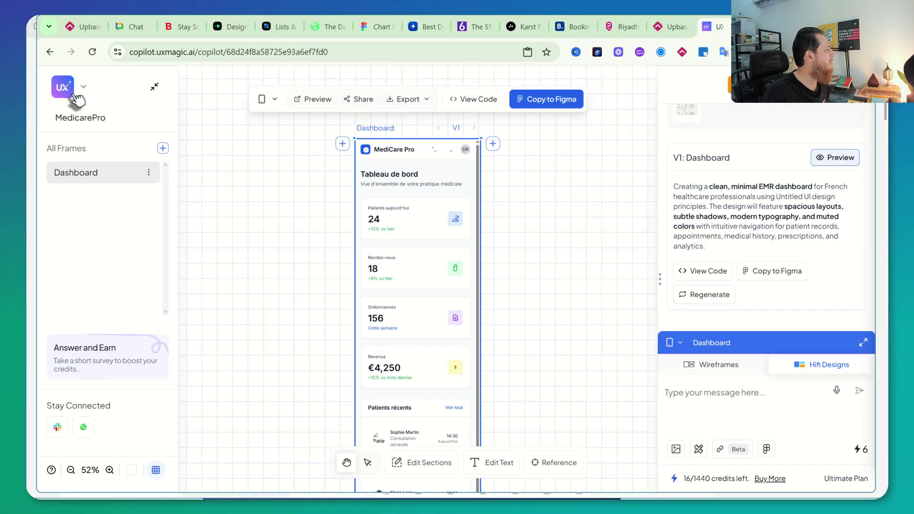
Back on the projects dashboard, attach the Favourite Recepie.png sketch from Downloads
{"action": "left_click", "coordinate": [60, 91]}
{"action": "left_click", "coordinate": [74, 128]}
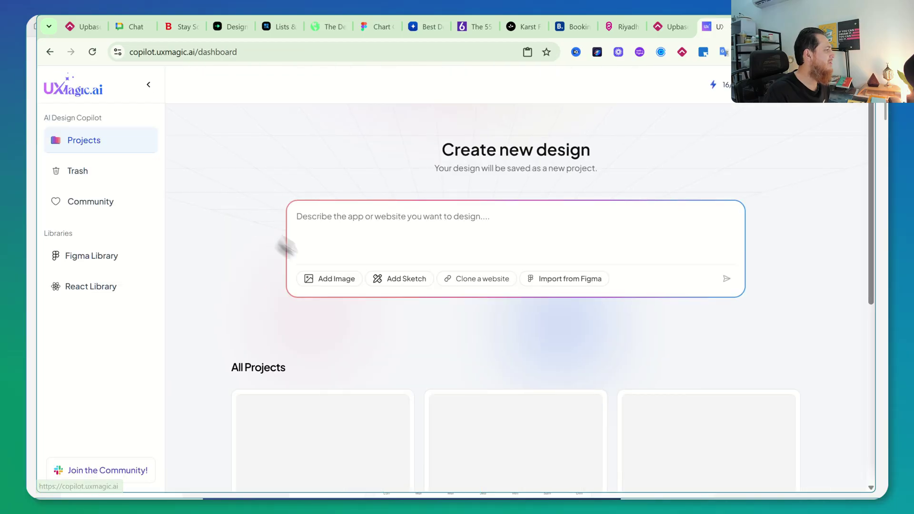
{"action": "left_click", "coordinate": [395, 282]}
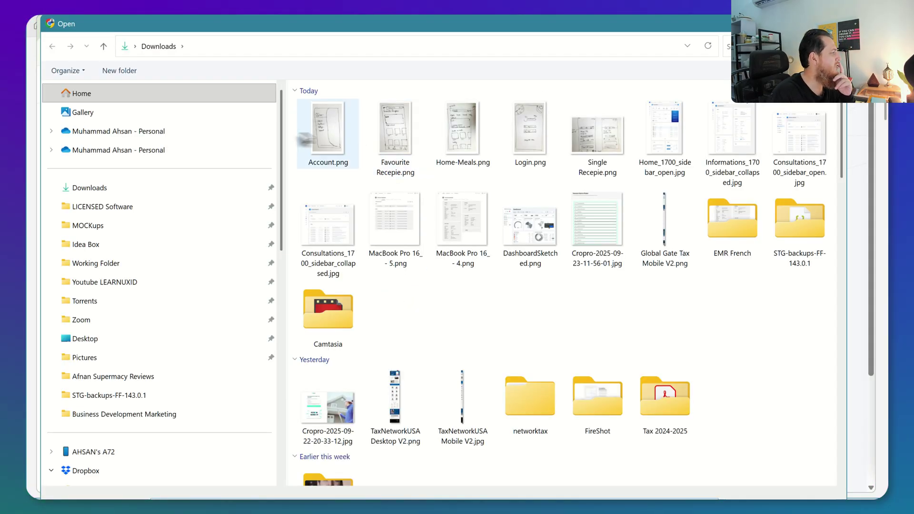
{"action": "left_click", "coordinate": [530, 134]}
{"action": "left_click", "coordinate": [399, 150]}
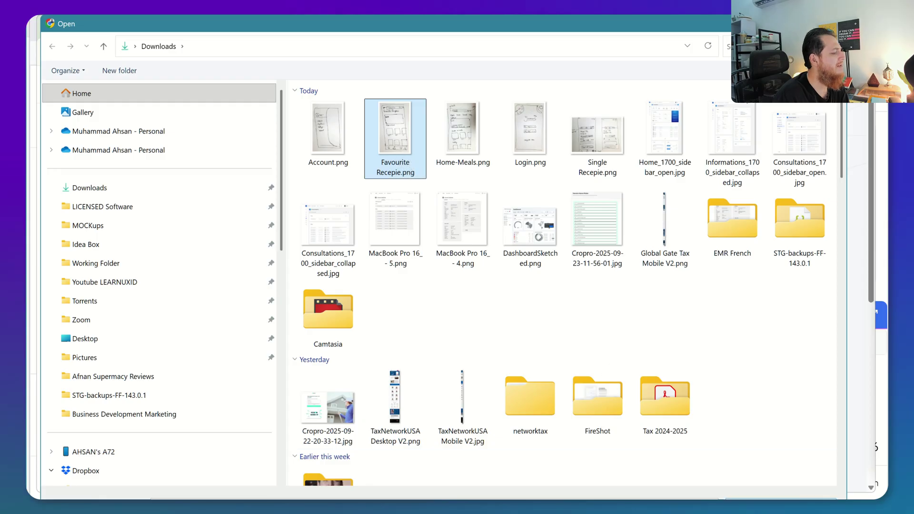
{"action": "key", "text": "Return"}
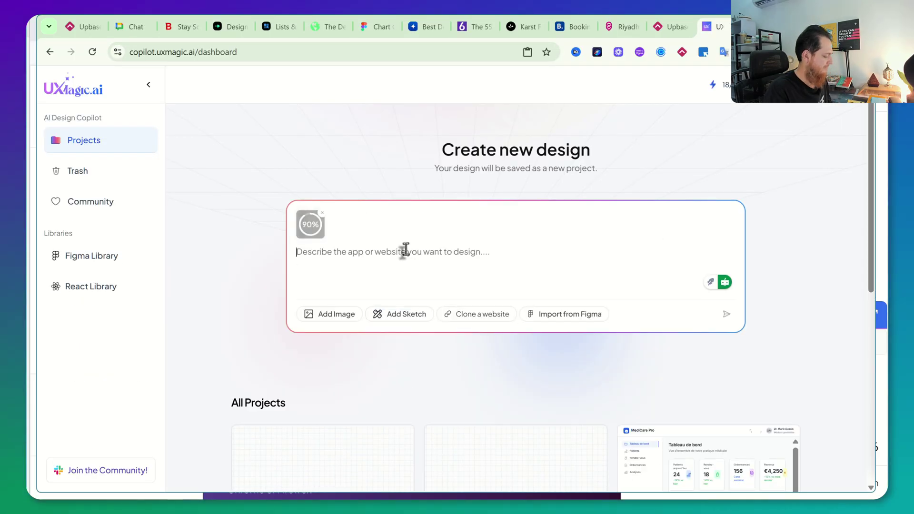
Enter 'Favourite recipe screen for iOS mobile app with different categories', enhance, grammar-fix and send it
{"action": "type", "text": "Favourite recipe screen for iOS"}
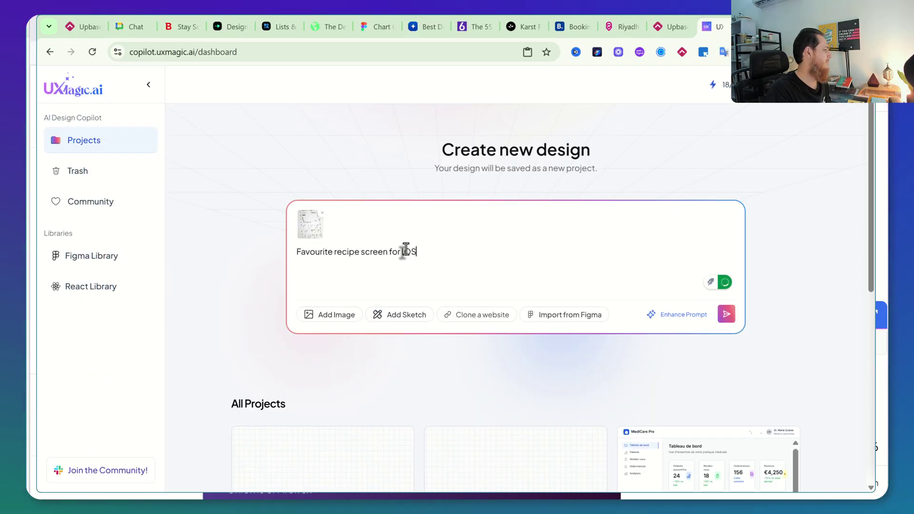
{"action": "type", "text": " mobile app with different categories"}
{"action": "left_click", "coordinate": [680, 315]}
{"action": "left_click", "coordinate": [349, 276]}
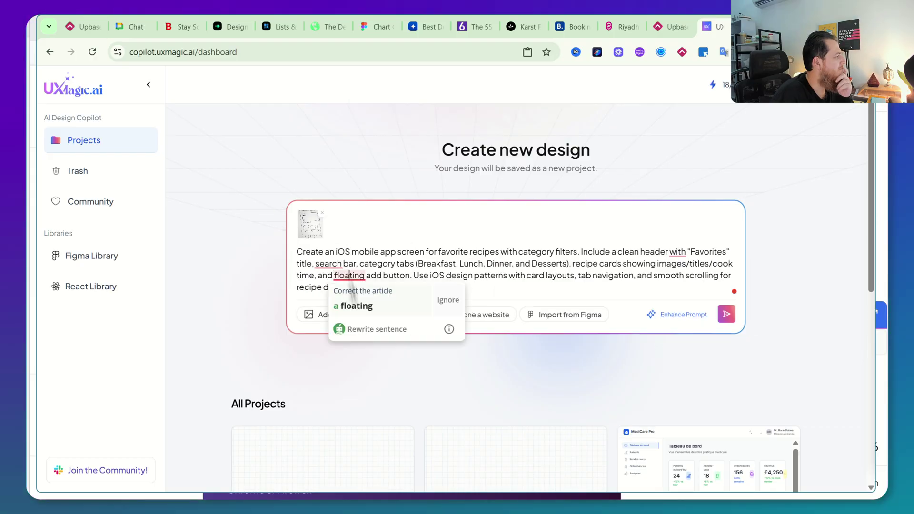
{"action": "left_click", "coordinate": [353, 306]}
{"action": "left_click", "coordinate": [727, 314]}
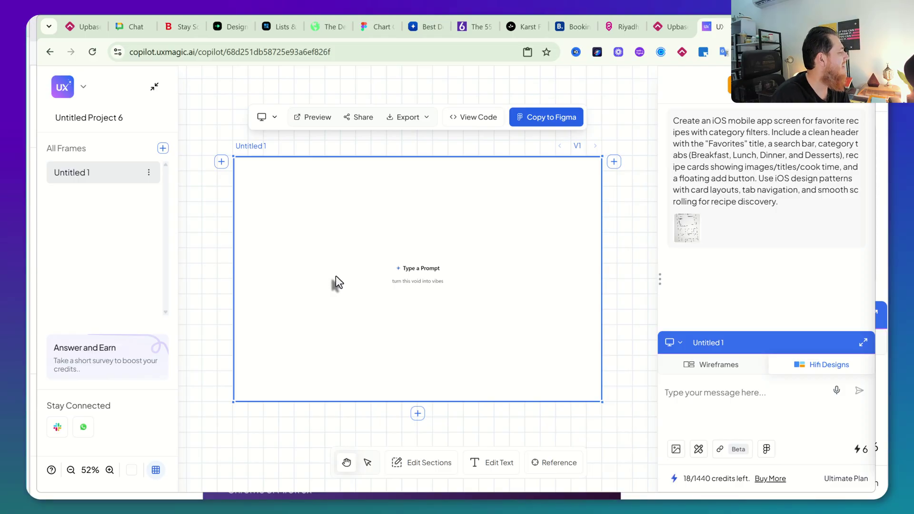
{"action": "left_click", "coordinate": [82, 88]}
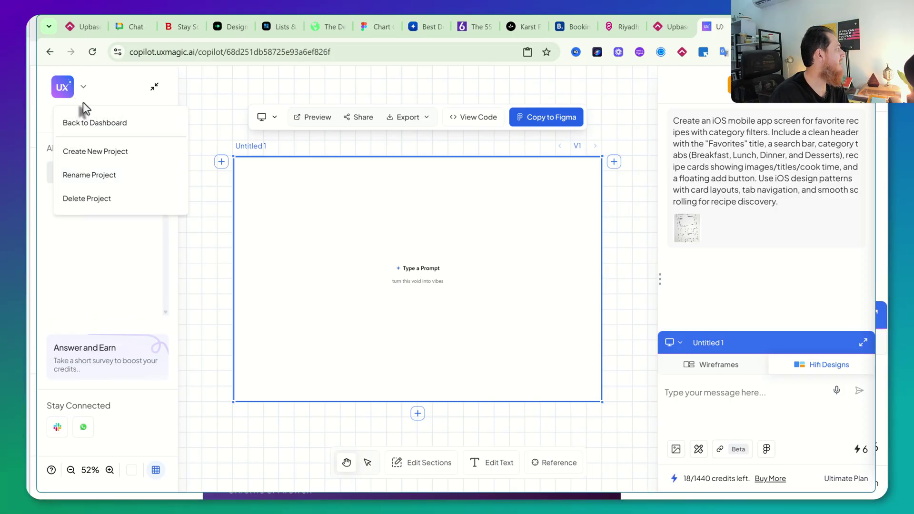
{"action": "left_click", "coordinate": [84, 123]}
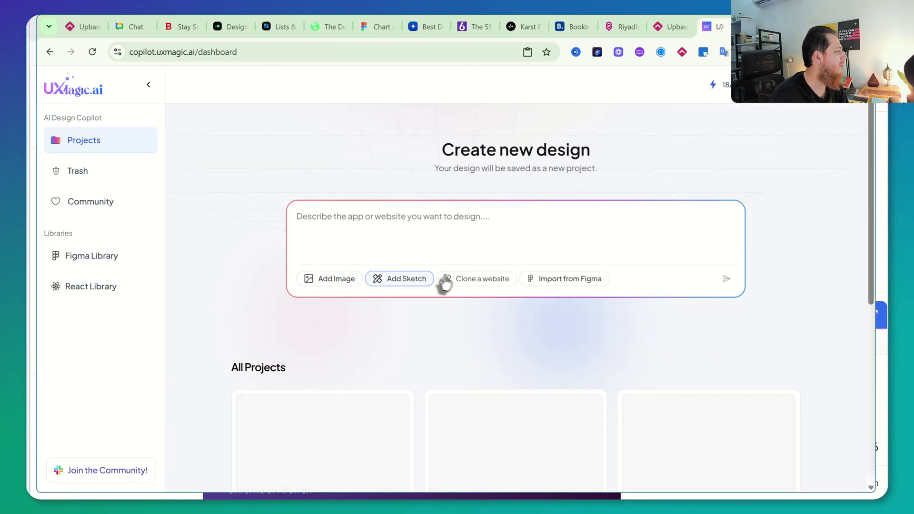
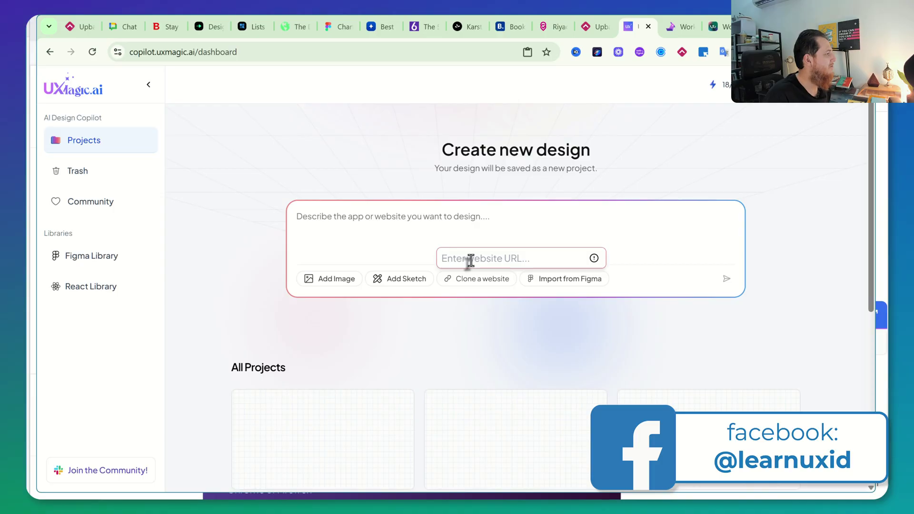
Generate a Workable.com clone from its URL with the prompt 'Replicate this landing page with all the interactions like the orginal website'
{"action": "type", "text": "https://www.workable.com/"}
{"action": "left_click", "coordinate": [594, 262]}
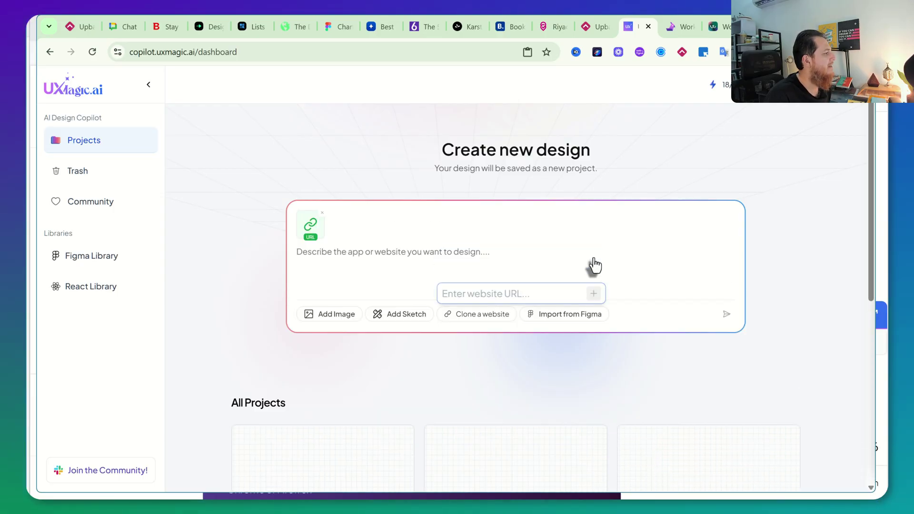
{"action": "left_click", "coordinate": [348, 257]}
{"action": "type", "text": "Replicate this landing pa"}
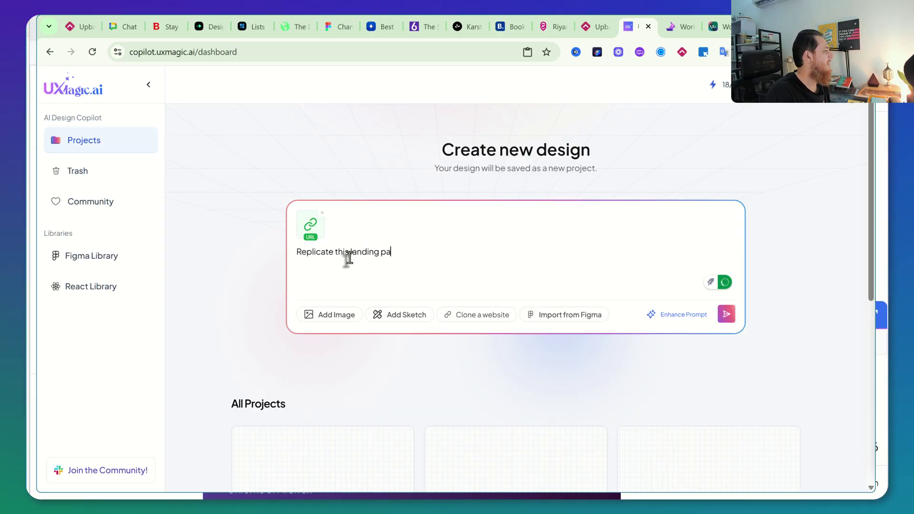
{"action": "type", "text": "ge with all the interactions like the orginal website"}
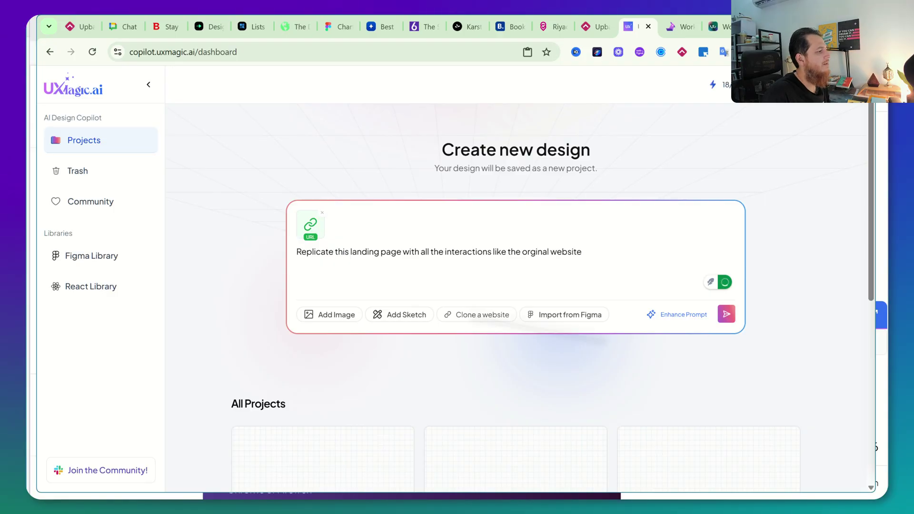
{"action": "left_click", "coordinate": [725, 316]}
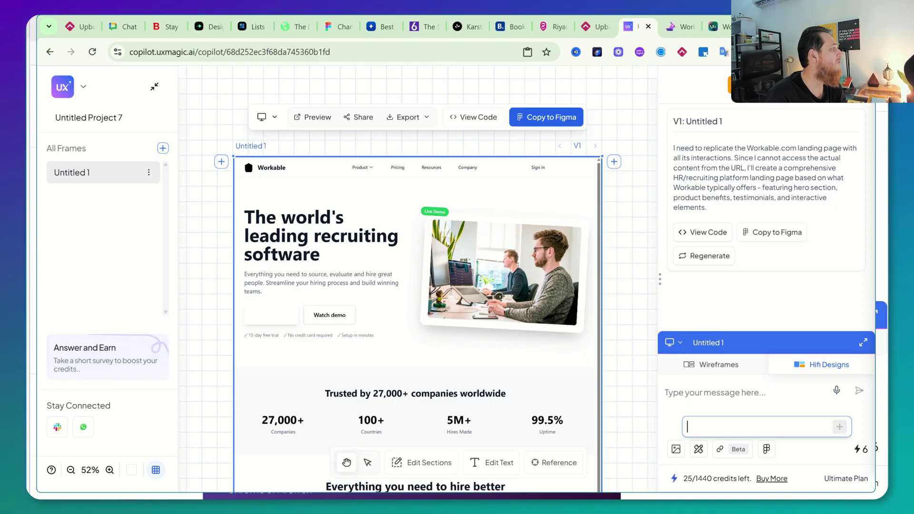
Preview the Workable design at Macbook Pro 16", iPad, Android and then iPhone 13/14 widths
{"action": "left_click", "coordinate": [267, 119]}
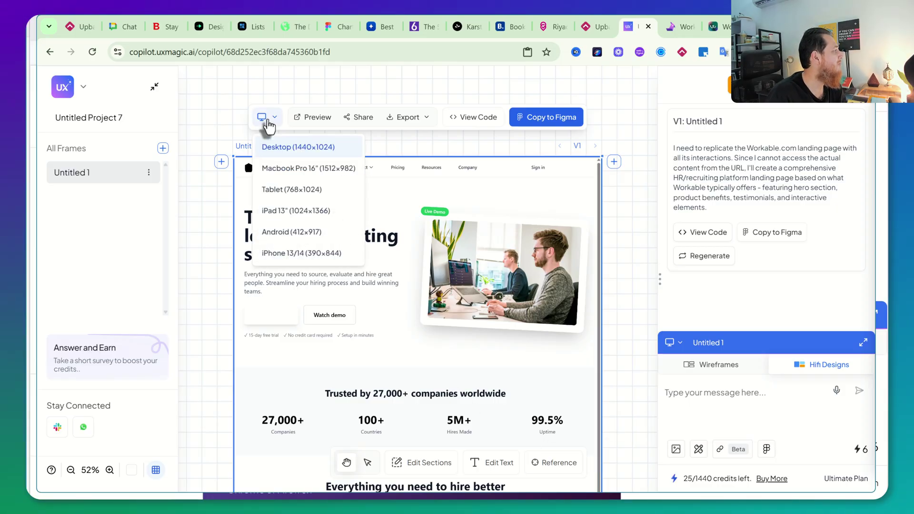
{"action": "left_click", "coordinate": [265, 119]}
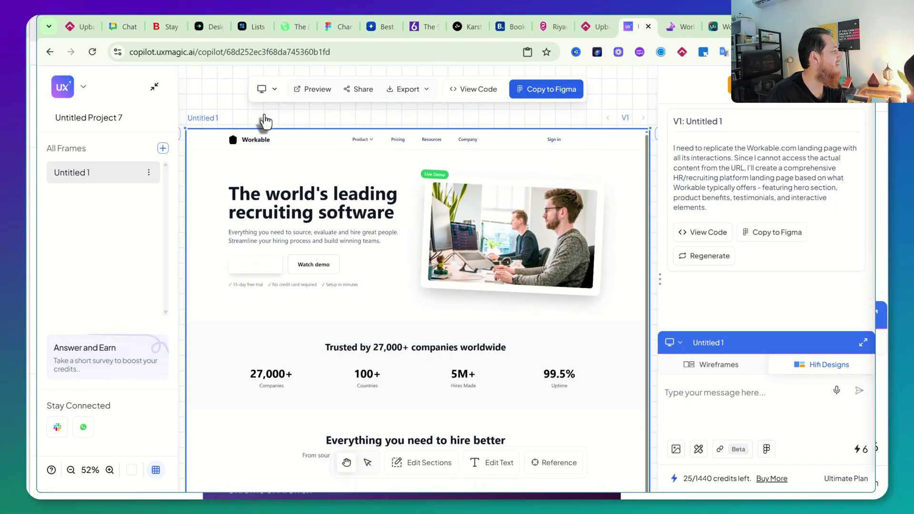
{"action": "left_click", "coordinate": [264, 91]}
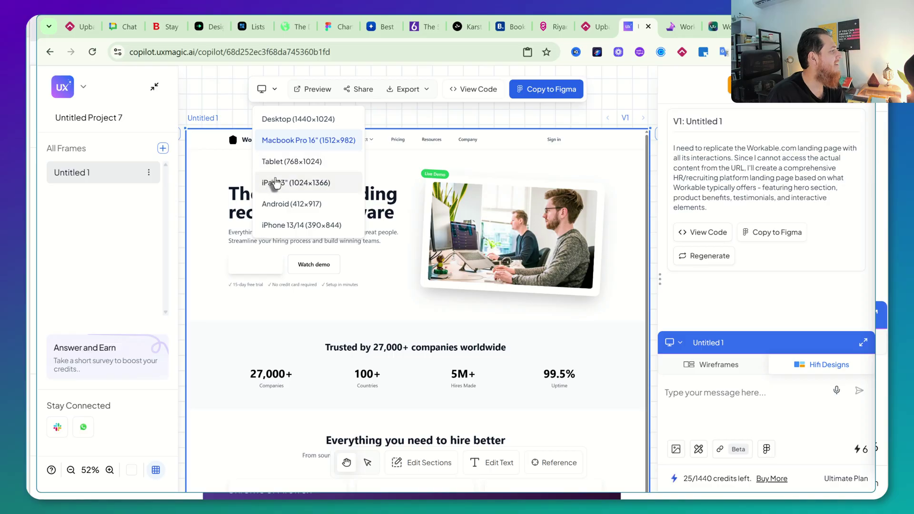
{"action": "left_click", "coordinate": [276, 183]}
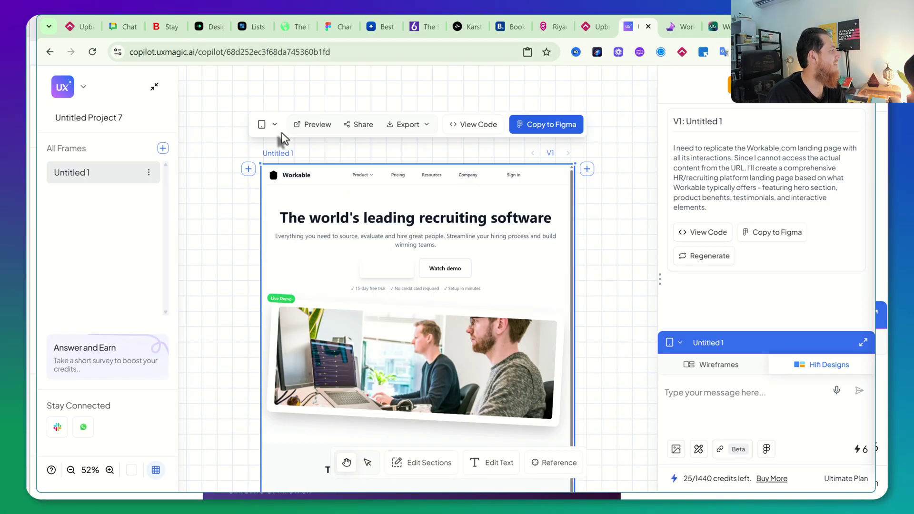
{"action": "left_click", "coordinate": [267, 125]}
{"action": "left_click", "coordinate": [275, 240]}
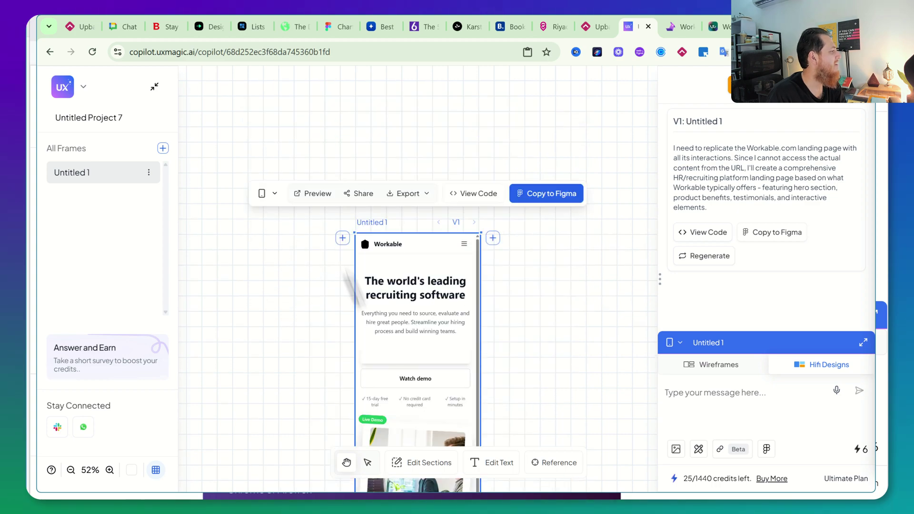
{"action": "left_click", "coordinate": [269, 196]}
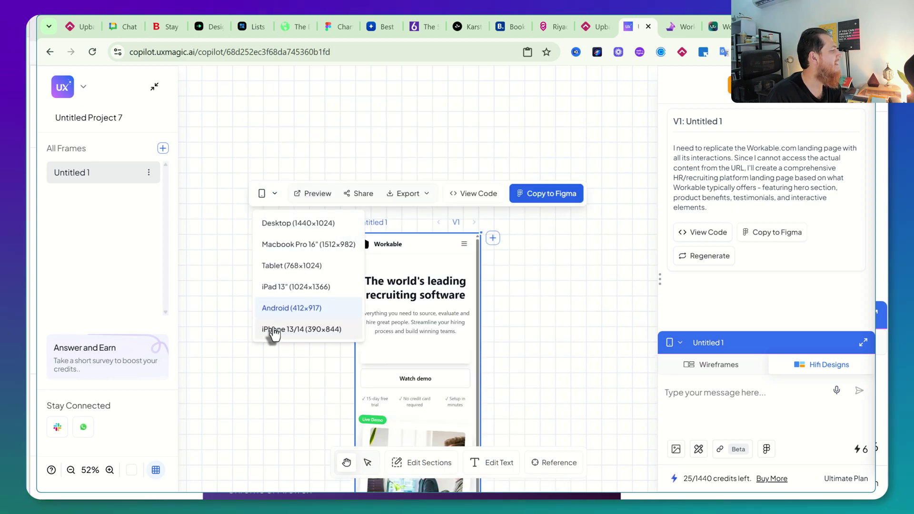
{"action": "left_click", "coordinate": [274, 332]}
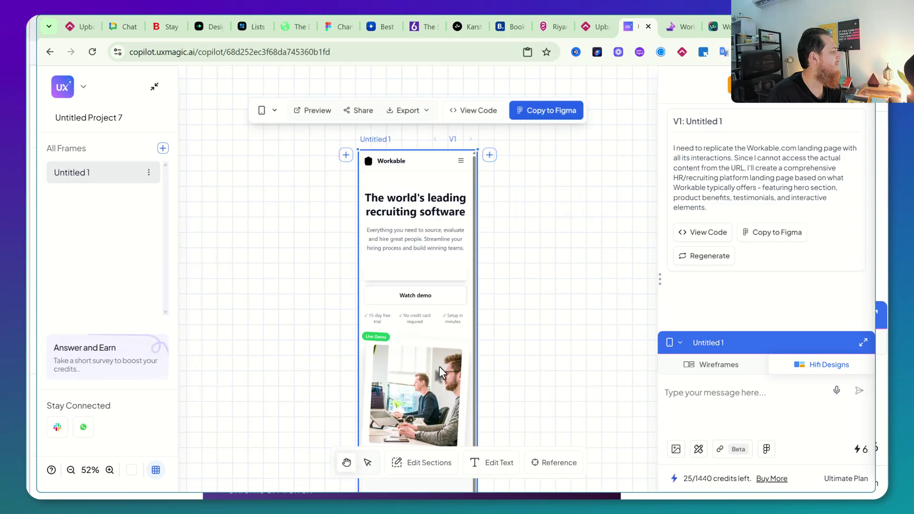
Scroll down through the iPhone 13/14 frame and back up to the hero
{"action": "scroll", "coordinate": [441, 373], "scroll_direction": "down", "scroll_amount": 1}
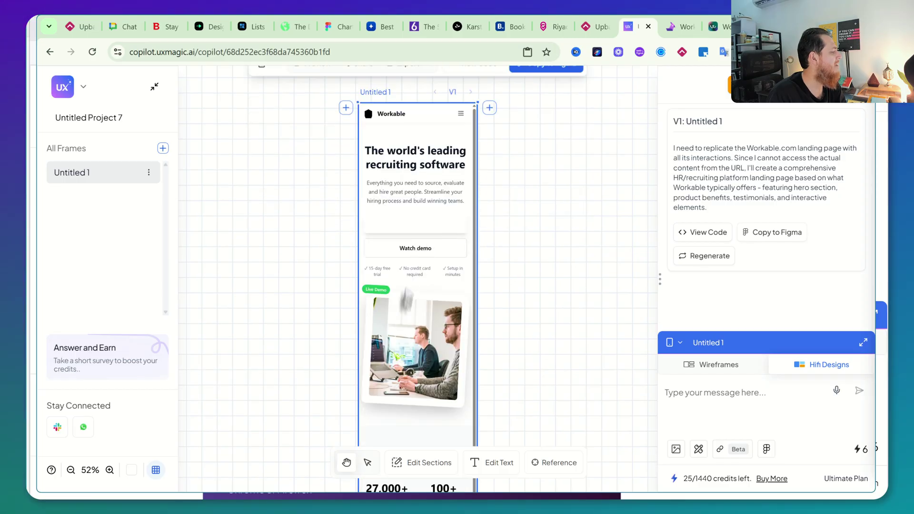
{"action": "scroll", "coordinate": [414, 396], "scroll_direction": "down", "scroll_amount": 1}
{"action": "scroll", "coordinate": [414, 392], "scroll_direction": "down", "scroll_amount": 15}
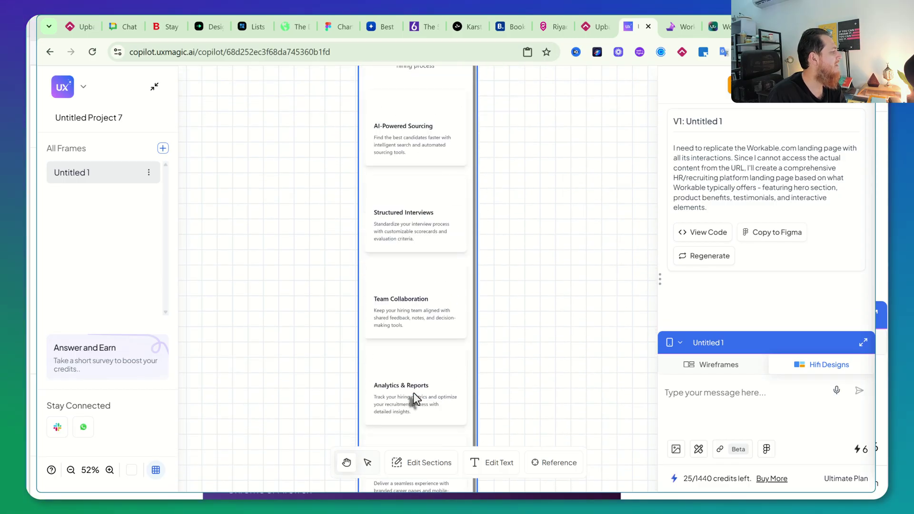
{"action": "scroll", "coordinate": [413, 399], "scroll_direction": "down", "scroll_amount": 15}
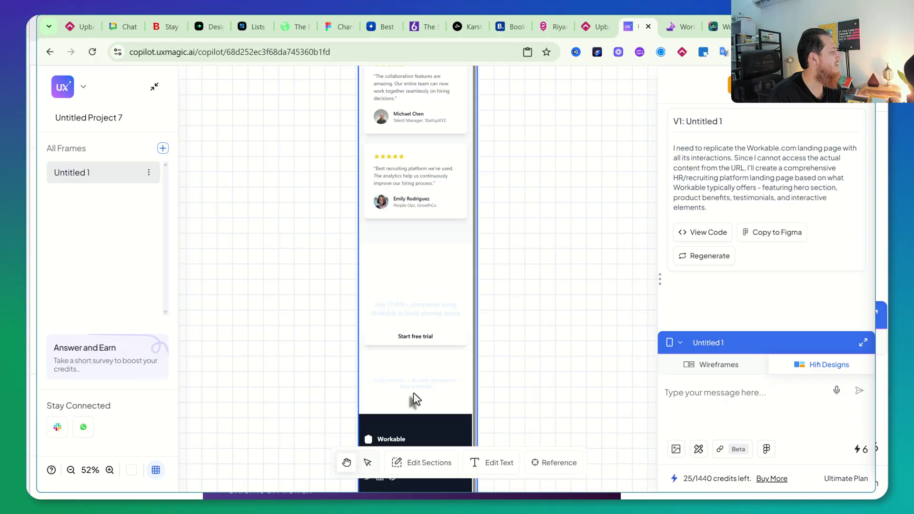
{"action": "scroll", "coordinate": [414, 396], "scroll_direction": "down", "scroll_amount": 5}
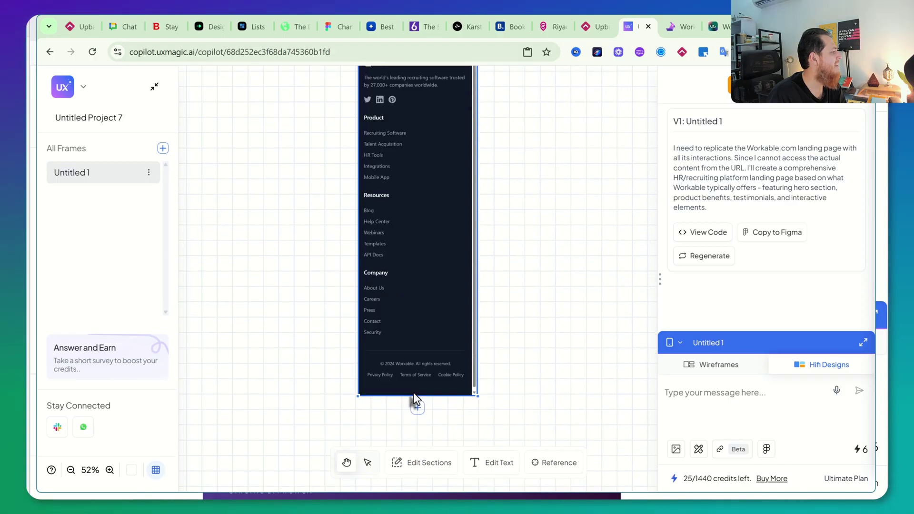
{"action": "scroll", "coordinate": [414, 395], "scroll_direction": "up", "scroll_amount": 6}
{"action": "scroll", "coordinate": [413, 395], "scroll_direction": "up", "scroll_amount": 15}
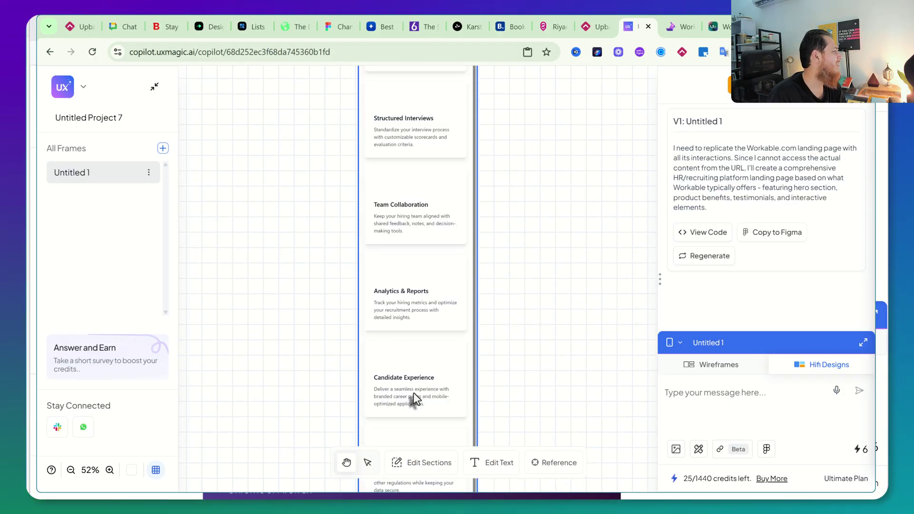
{"action": "scroll", "coordinate": [413, 396], "scroll_direction": "up", "scroll_amount": 12}
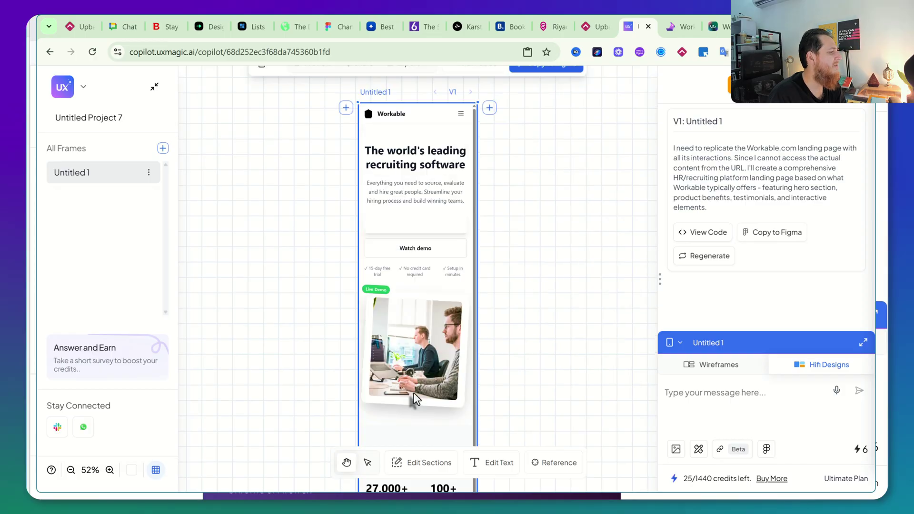
{"action": "scroll", "coordinate": [414, 392], "scroll_direction": "up", "scroll_amount": 2}
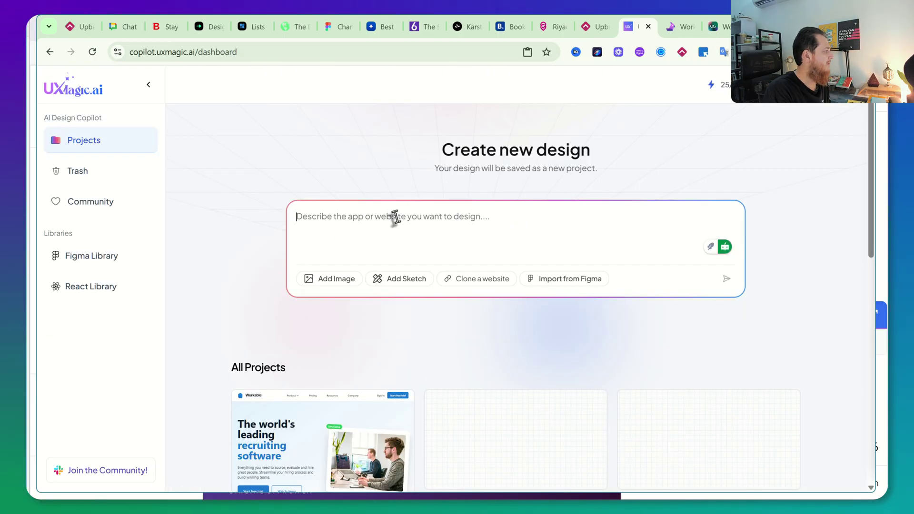
Submit the prompt 'clone notion.io so i can write an' to generate a Notion-style task page
{"action": "type", "text": "clone notion.io s"}
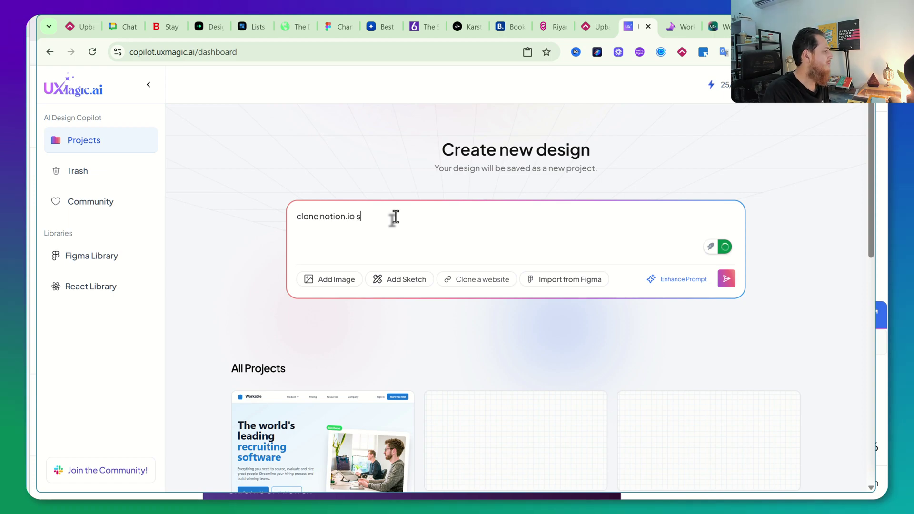
{"action": "type", "text": "o i can w"}
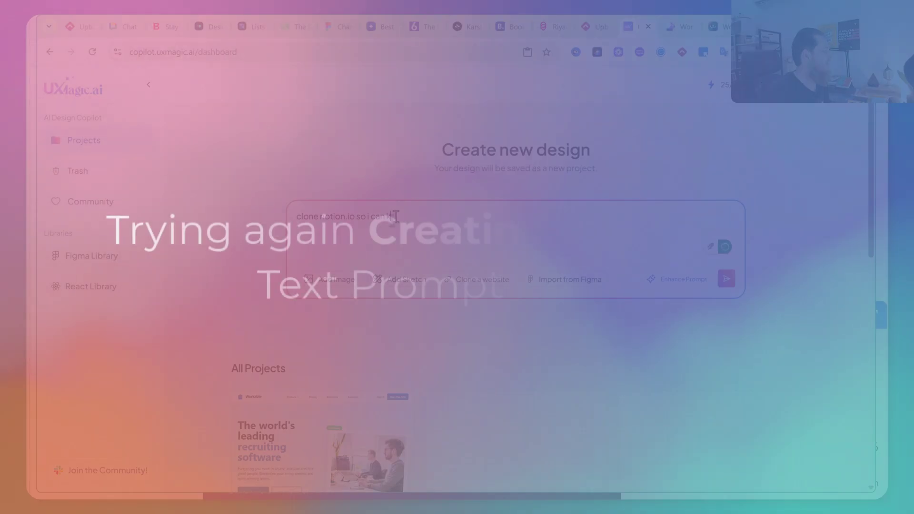
{"action": "type", "text": "rite an"}
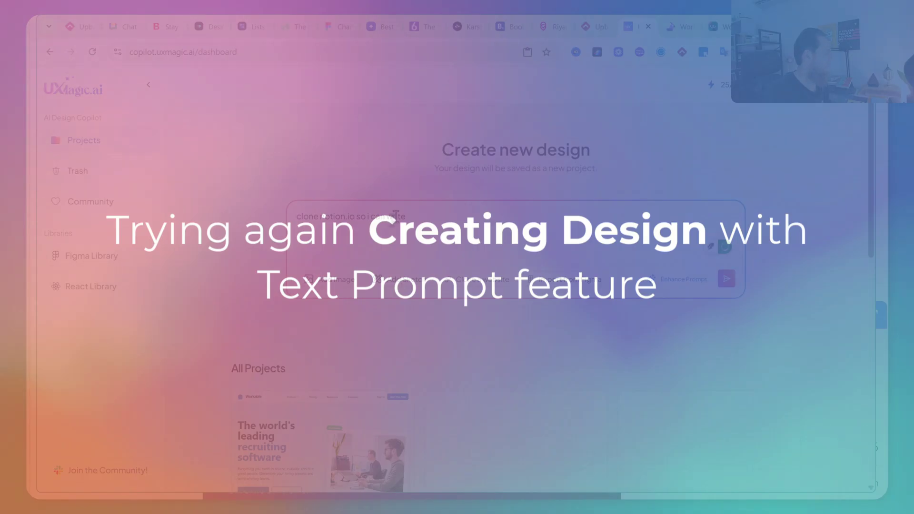
{"action": "key", "text": "Return"}
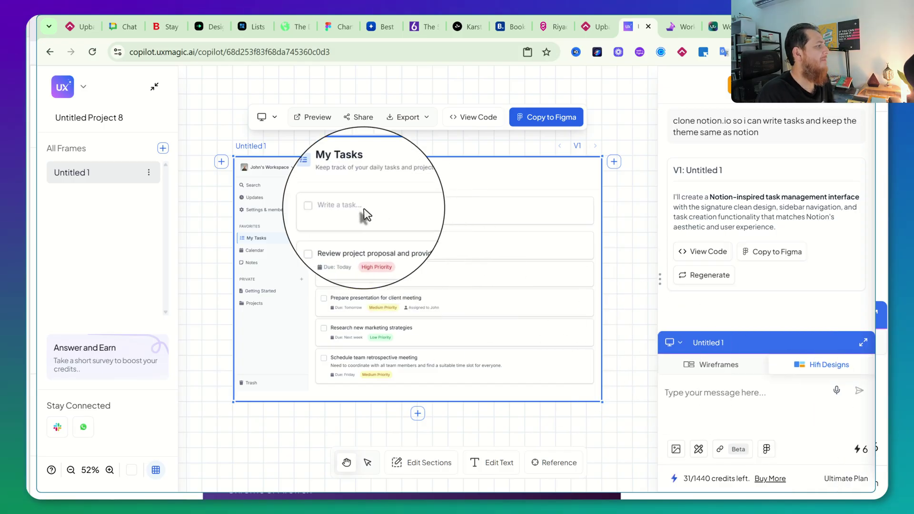
Copy the My Tasks design for Figma and preview it at Macbook Pro 16" width
{"action": "left_click", "coordinate": [542, 123]}
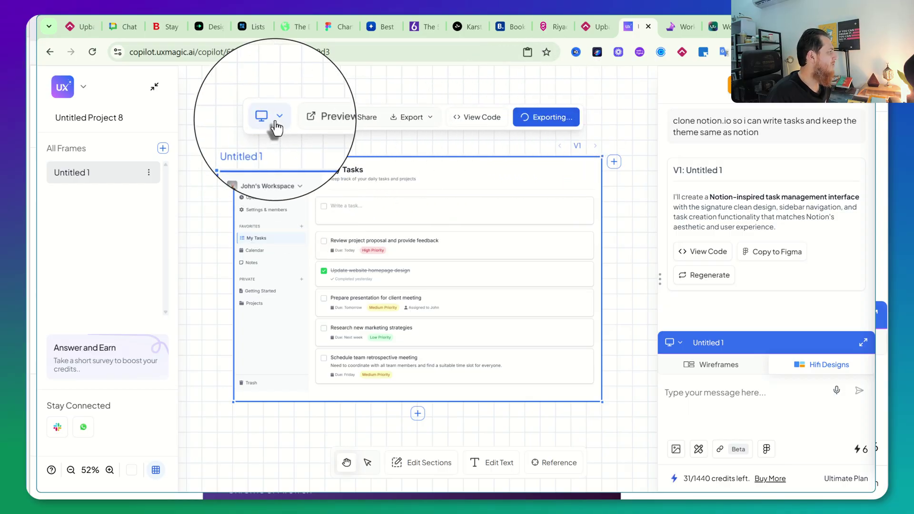
{"action": "left_click", "coordinate": [276, 127]}
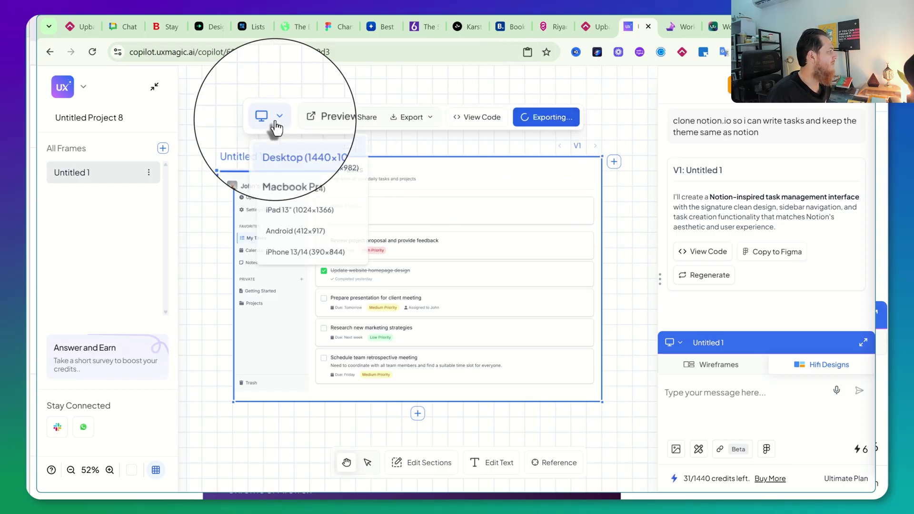
{"action": "left_click", "coordinate": [281, 175]}
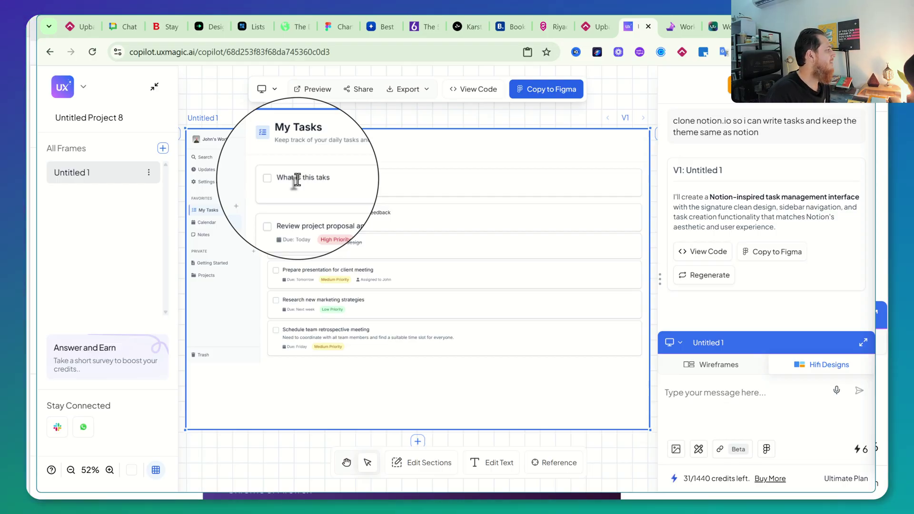
{"action": "double_click", "coordinate": [316, 213]}
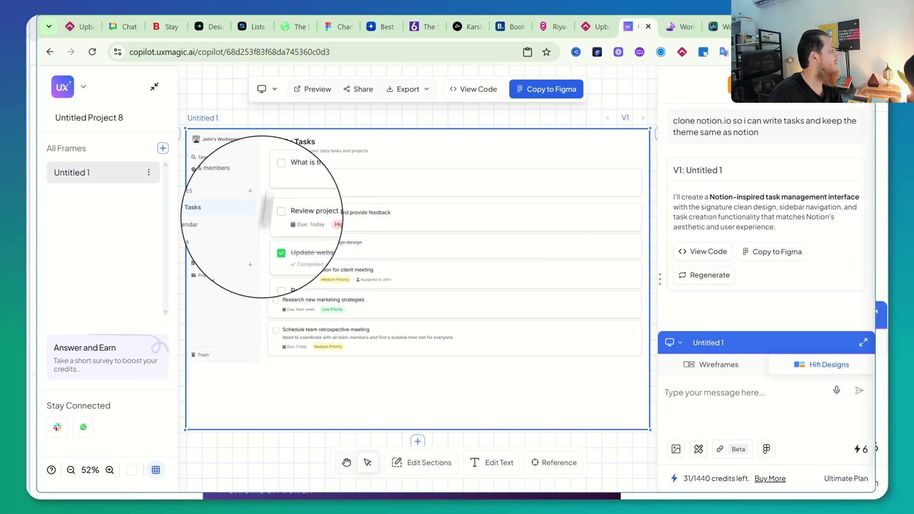
Try Android and iPhone 13/14 sizes, return to MacBook Pro 16", and copy the design to Figma
{"action": "left_click", "coordinate": [262, 90]}
{"action": "scroll", "coordinate": [285, 180], "scroll_direction": "down", "scroll_amount": 1}
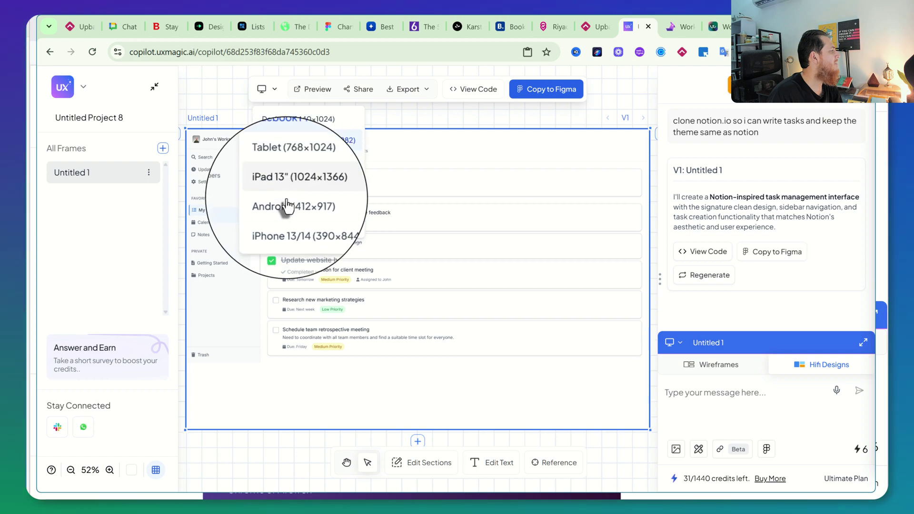
{"action": "left_click", "coordinate": [287, 206]}
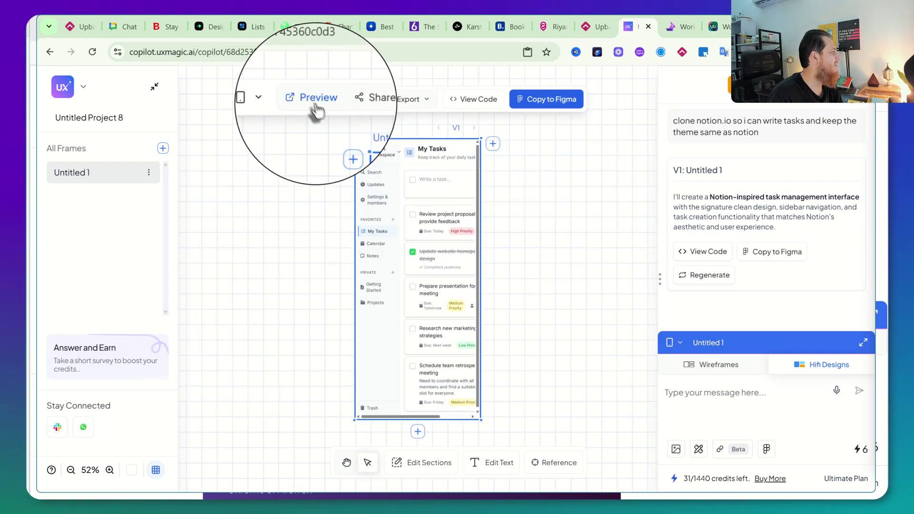
{"action": "left_click", "coordinate": [275, 99]}
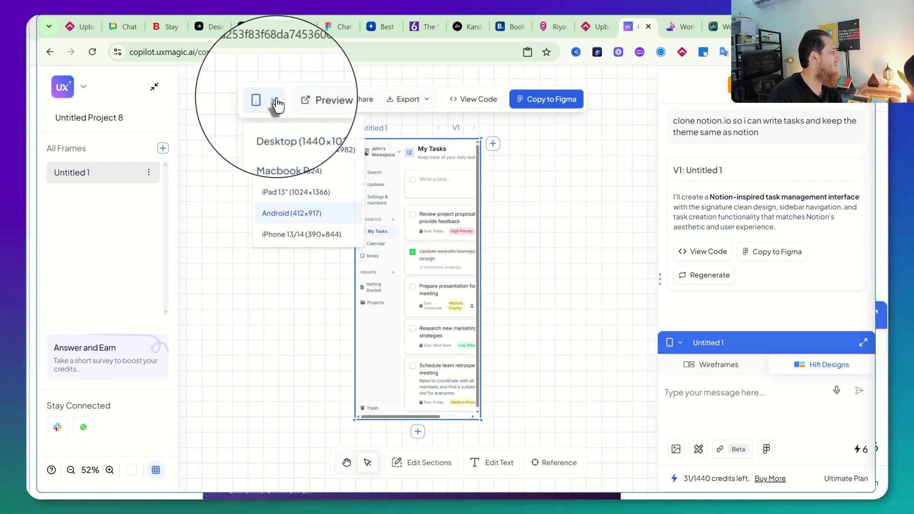
{"action": "left_click", "coordinate": [282, 236]}
{"action": "left_click", "coordinate": [262, 110]}
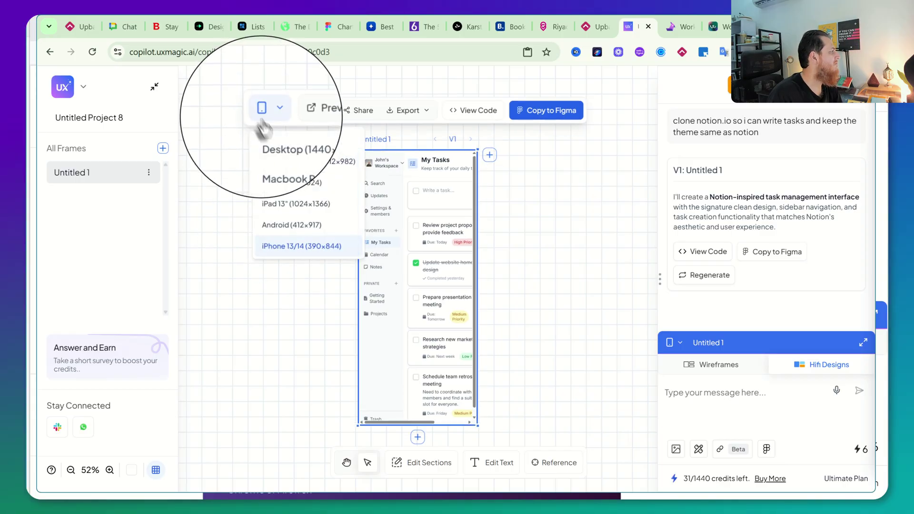
{"action": "left_click", "coordinate": [278, 162]}
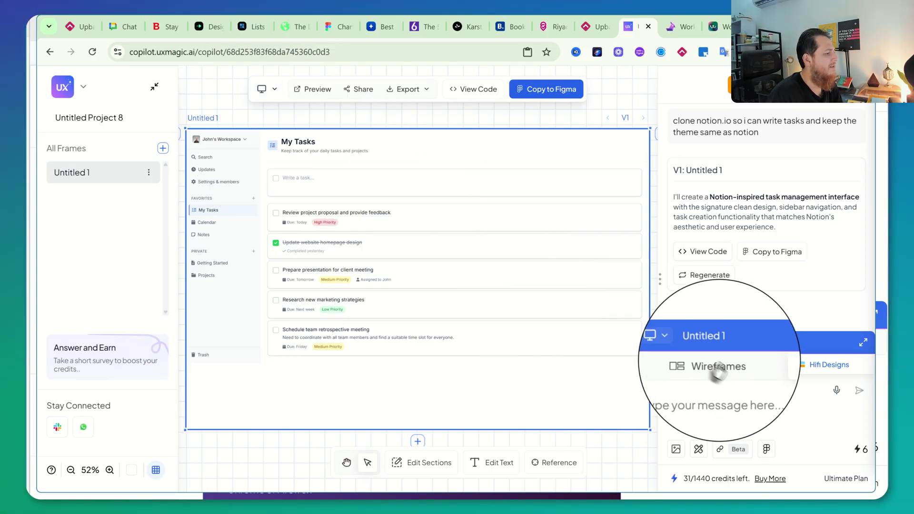
{"action": "left_click", "coordinate": [534, 91]}
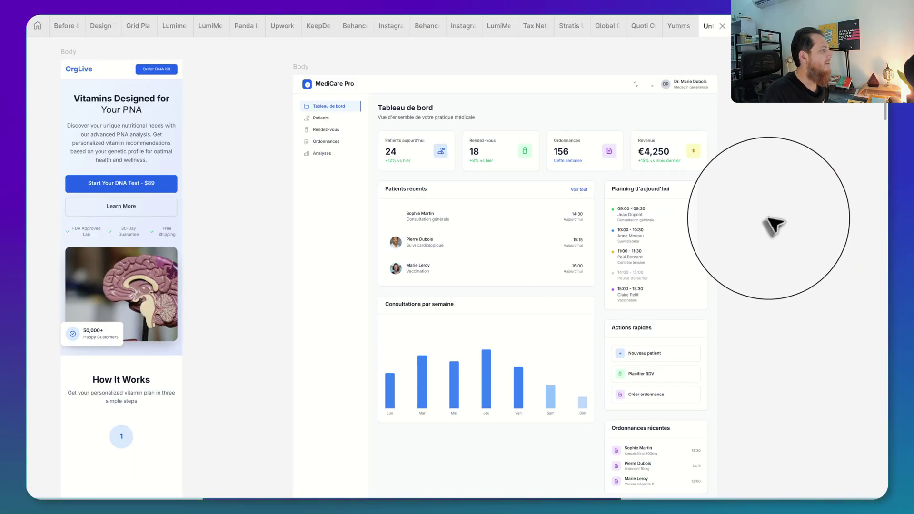
Paste the My Tasks design into Figma and move it beside the MediCare Pro dashboard
{"action": "left_click_drag", "start_coordinate": [723, 229], "coordinate": [428, 224]}
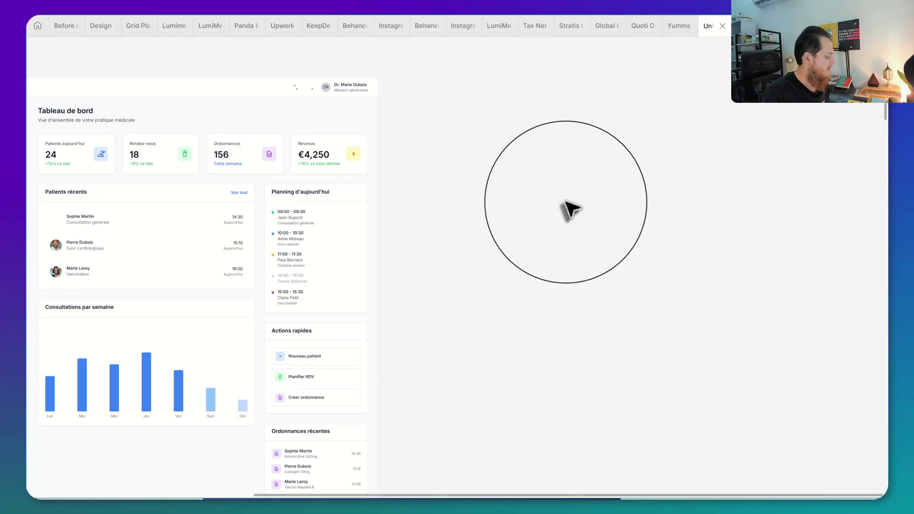
{"action": "key", "text": "ctrl+v"}
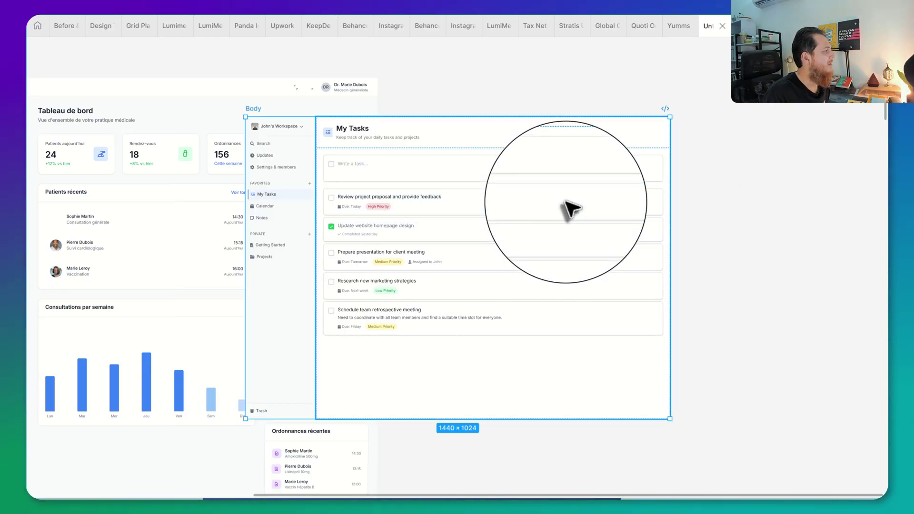
{"action": "left_click_drag", "start_coordinate": [260, 105], "coordinate": [419, 80]}
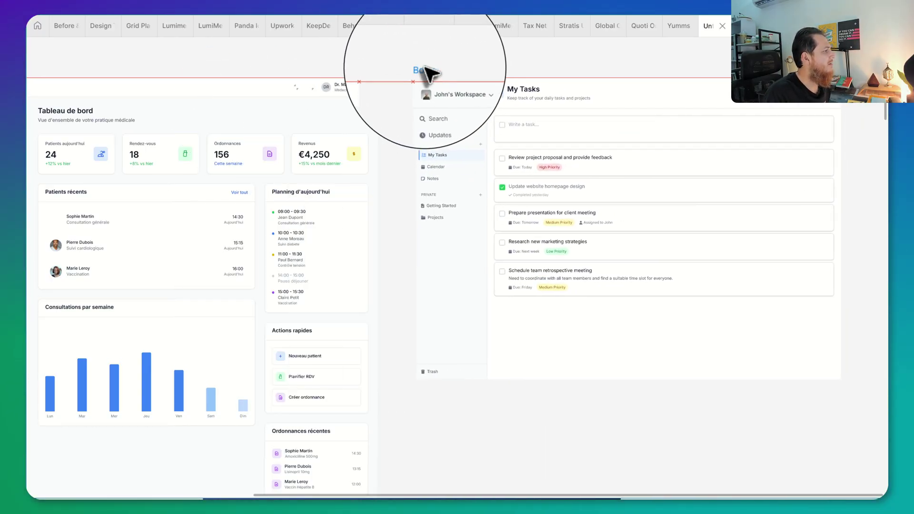
{"action": "scroll", "coordinate": [695, 330], "scroll_direction": "up", "scroll_amount": 5}
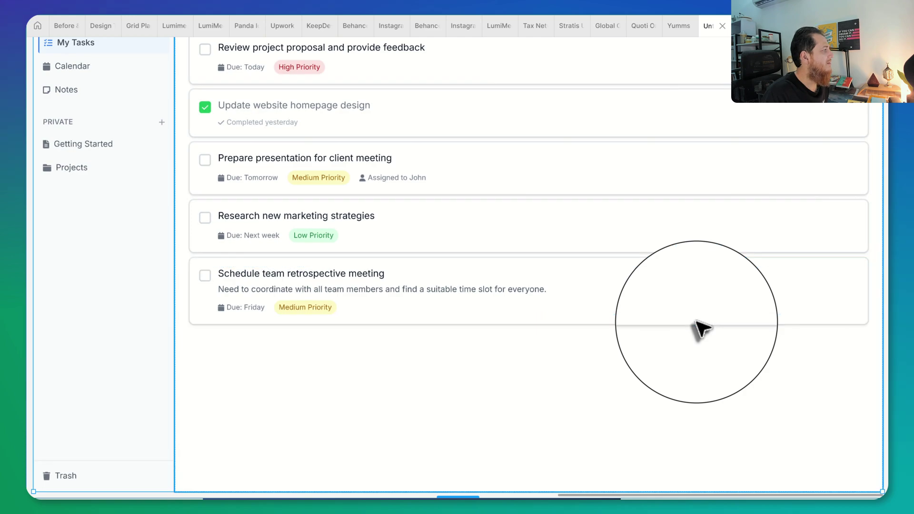
{"action": "scroll", "coordinate": [524, 361], "scroll_direction": "up", "scroll_amount": 6}
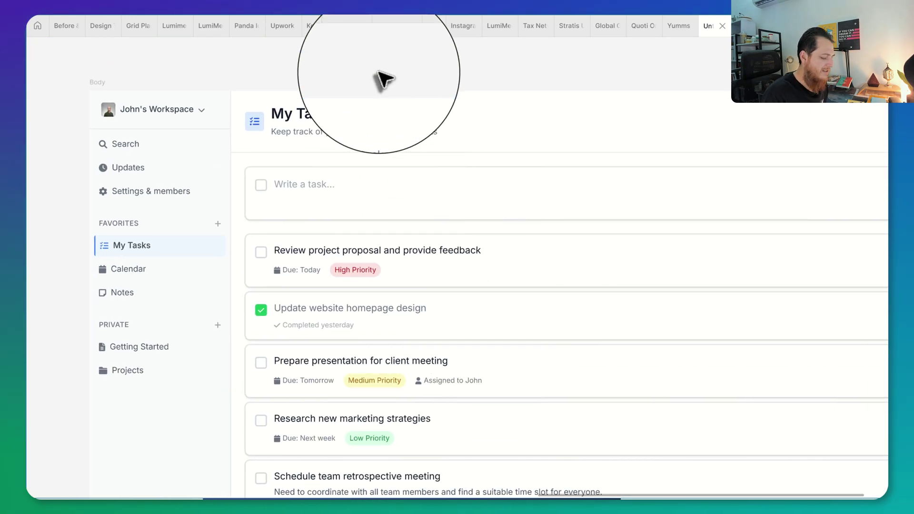
{"action": "scroll", "coordinate": [383, 78], "scroll_direction": "down", "scroll_amount": 5}
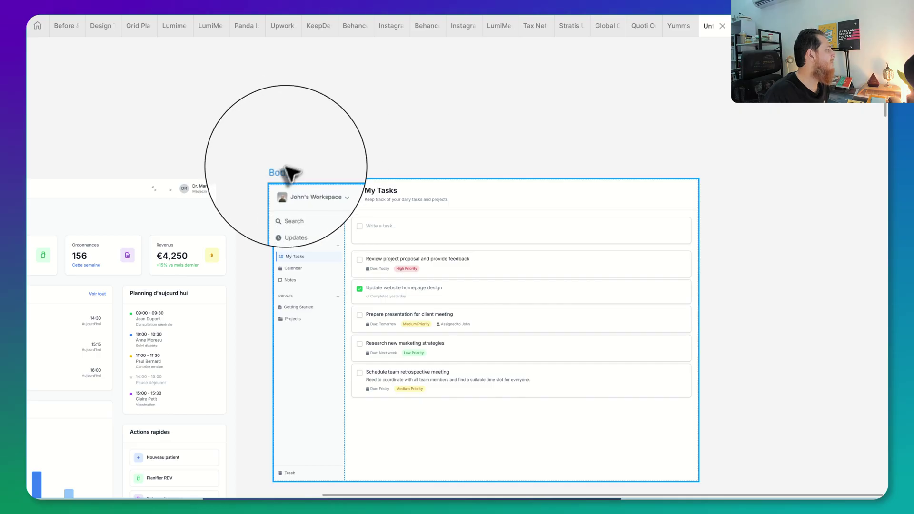
{"action": "scroll", "coordinate": [295, 405], "scroll_direction": "down", "scroll_amount": 2}
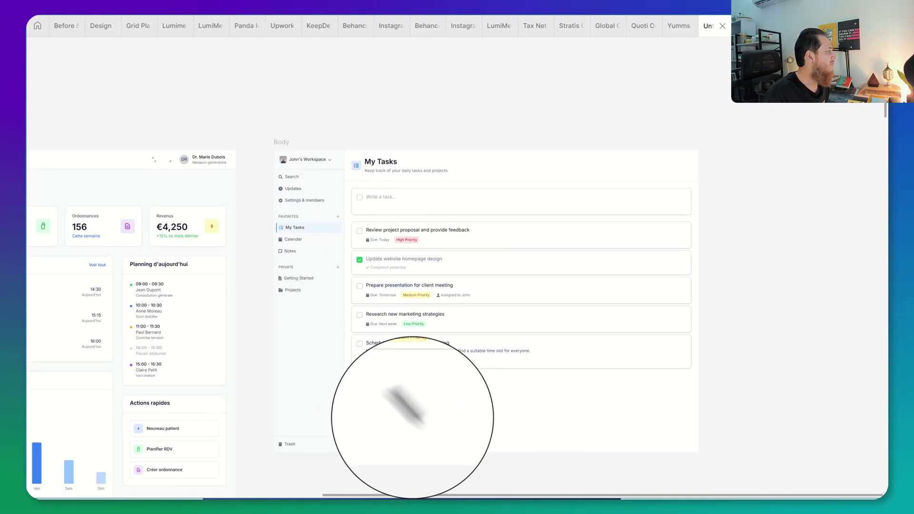
Pan past the dashboard and DNA landing page, recentre and select the My Tasks frame, then return to UX Magic
{"action": "left_click_drag", "start_coordinate": [249, 275], "coordinate": [675, 251]}
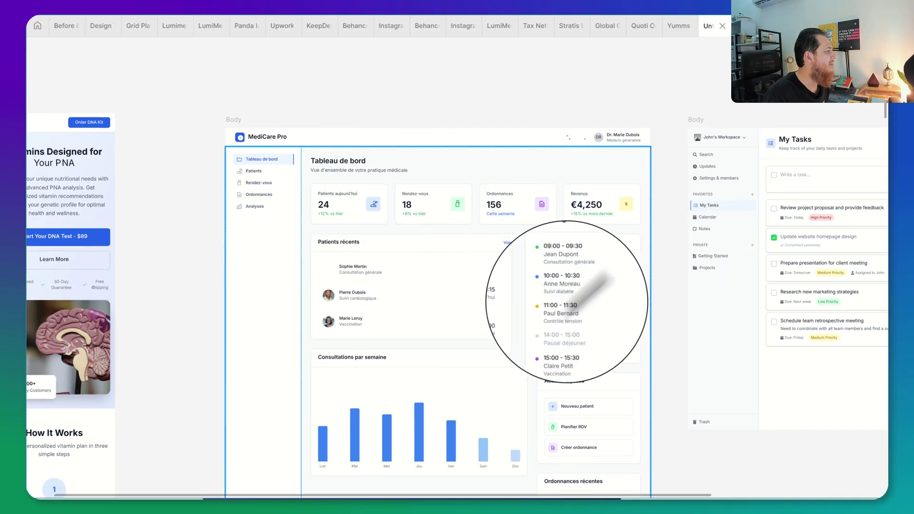
{"action": "scroll", "coordinate": [337, 270], "scroll_direction": "down", "scroll_amount": 4}
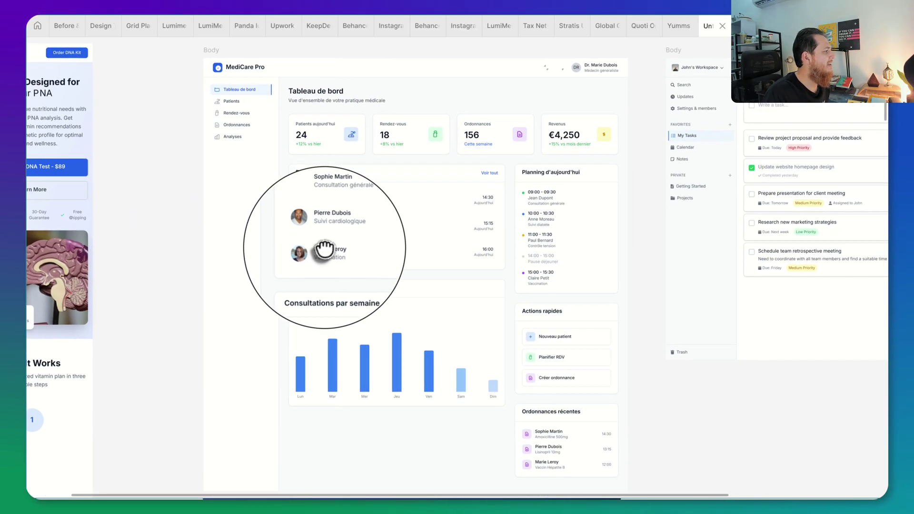
{"action": "left_click_drag", "start_coordinate": [257, 259], "coordinate": [578, 265]}
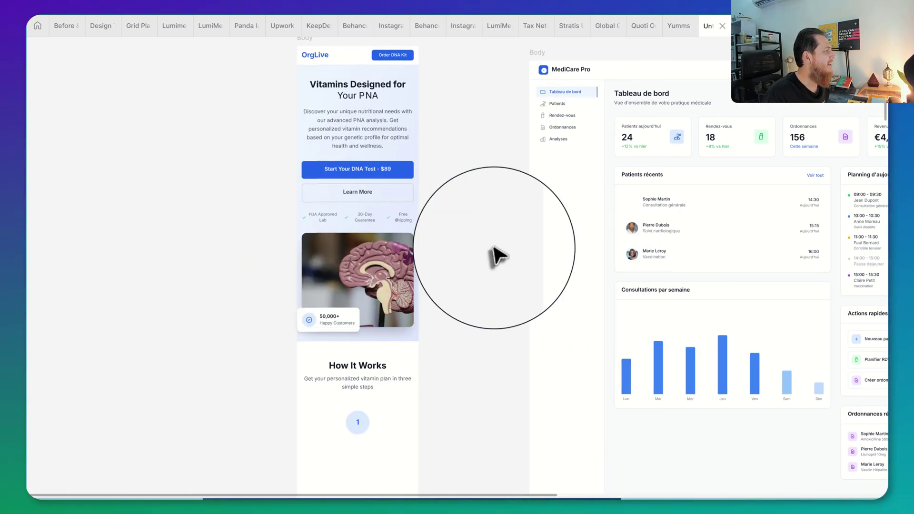
{"action": "left_click_drag", "start_coordinate": [495, 255], "coordinate": [245, 296]}
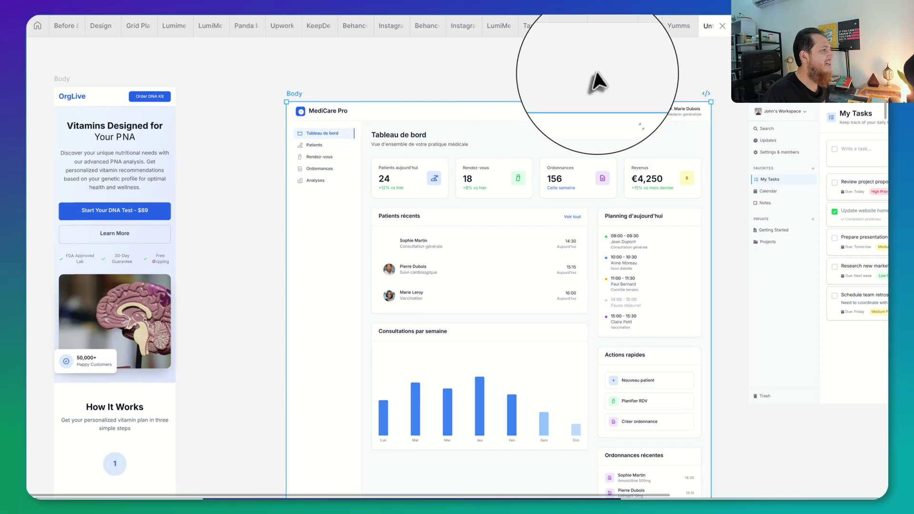
{"action": "left_click_drag", "start_coordinate": [667, 91], "coordinate": [513, 114]}
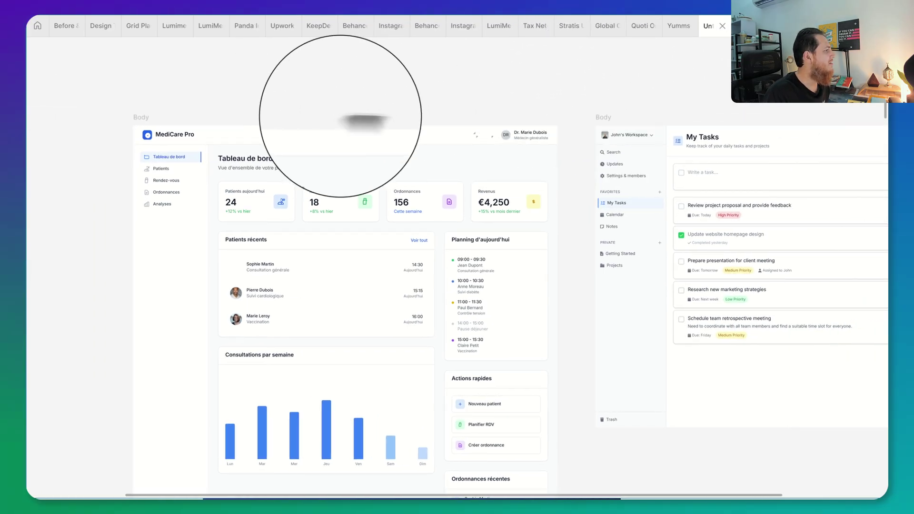
{"action": "left_click_drag", "start_coordinate": [578, 96], "coordinate": [408, 102]}
{"action": "left_click", "coordinate": [405, 116]}
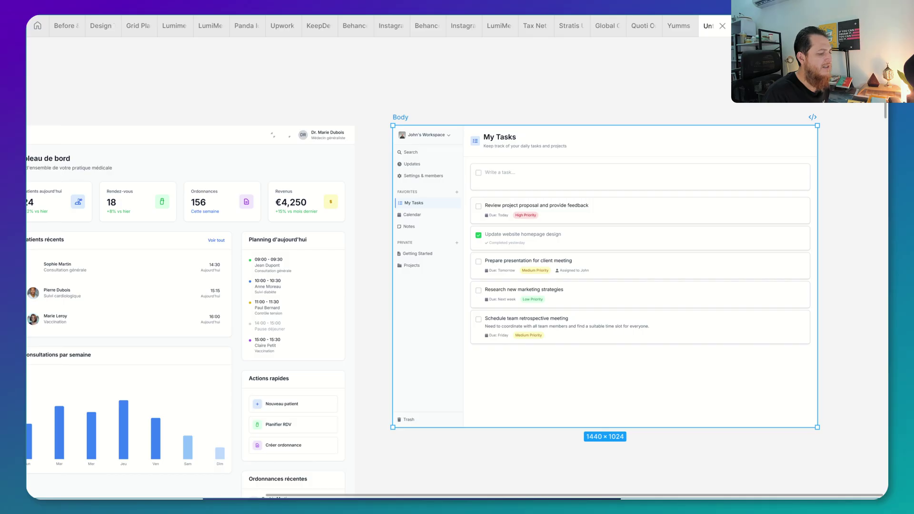
{"action": "key", "text": "alt+Tab"}
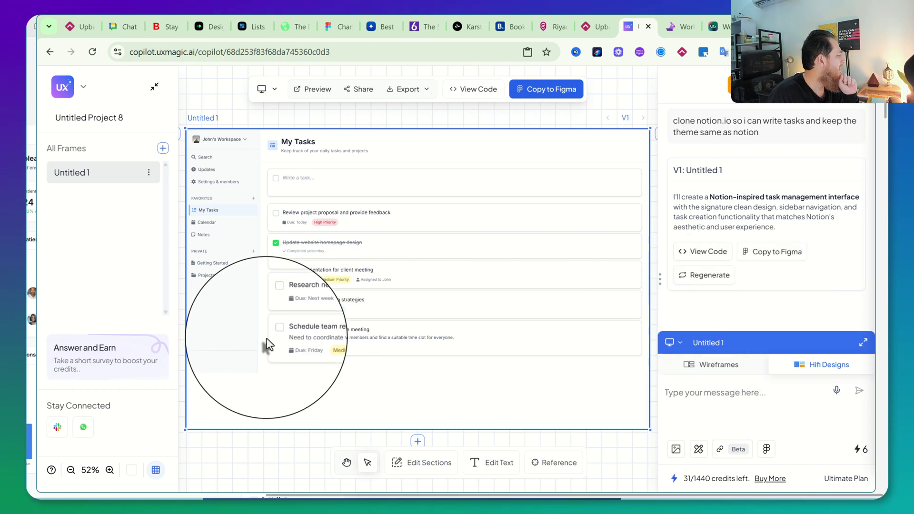
Go back to the projects dashboard and scroll through the project list
{"action": "left_click", "coordinate": [66, 89]}
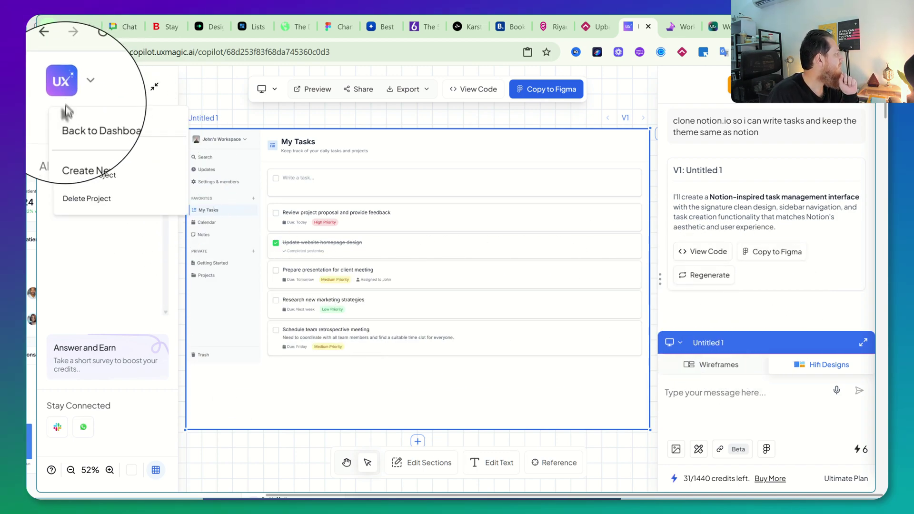
{"action": "left_click", "coordinate": [76, 128]}
{"action": "scroll", "coordinate": [562, 394], "scroll_direction": "down", "scroll_amount": 6}
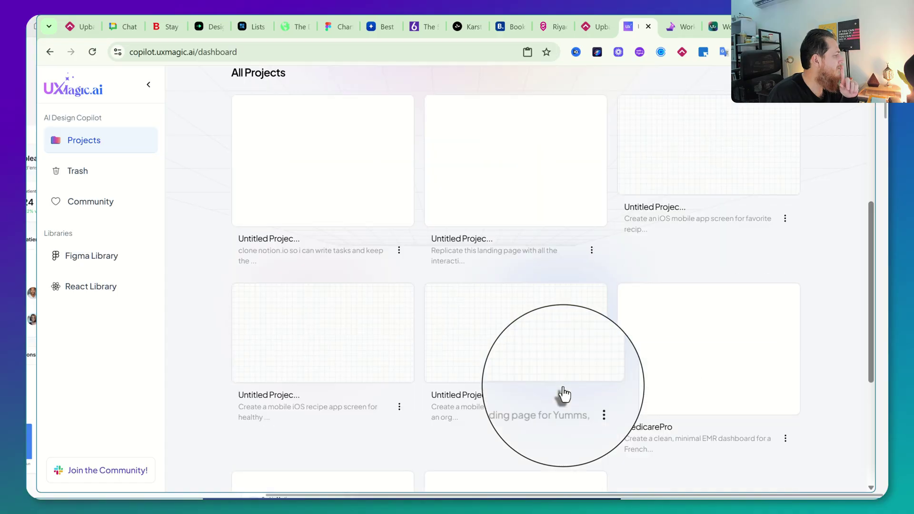
{"action": "scroll", "coordinate": [563, 393], "scroll_direction": "down", "scroll_amount": 4}
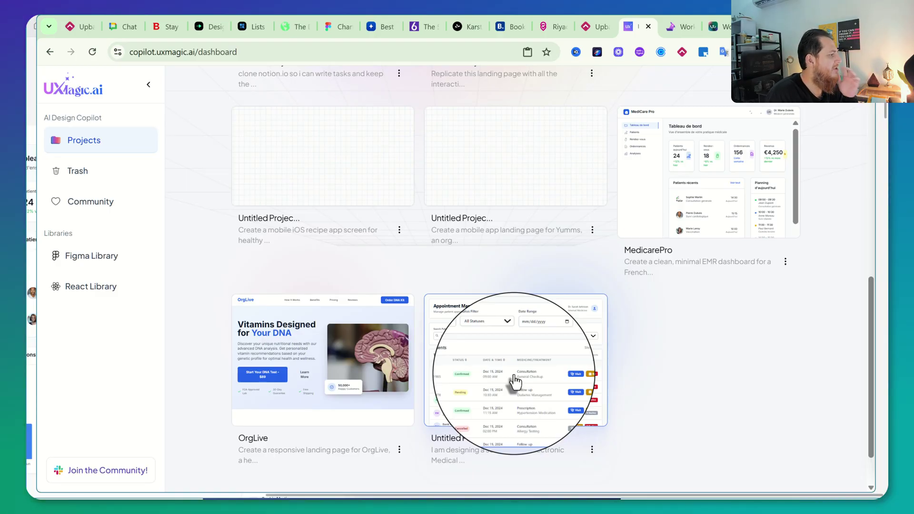
{"action": "scroll", "coordinate": [516, 381], "scroll_direction": "up", "scroll_amount": 4}
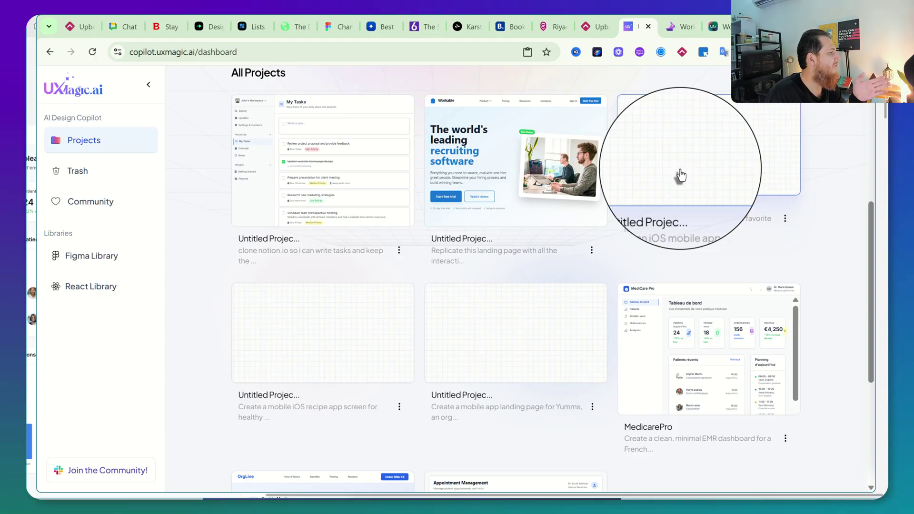
Open the empty Untitled Project 6, then return to the dashboard
{"action": "left_click", "coordinate": [681, 177]}
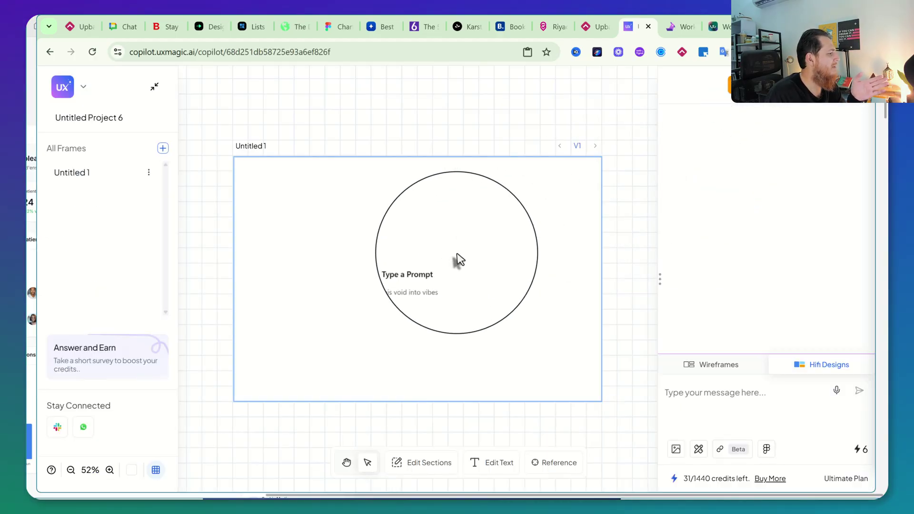
{"action": "left_click", "coordinate": [63, 86]}
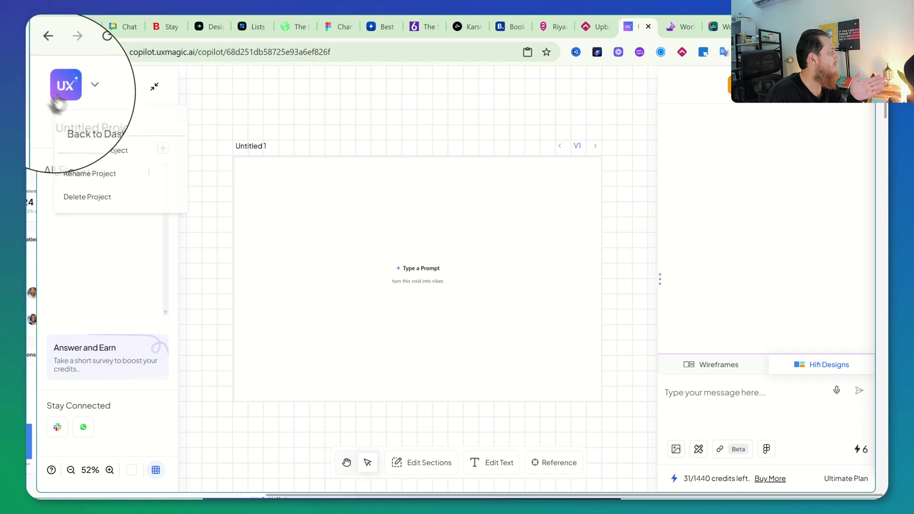
{"action": "left_click", "coordinate": [69, 125]}
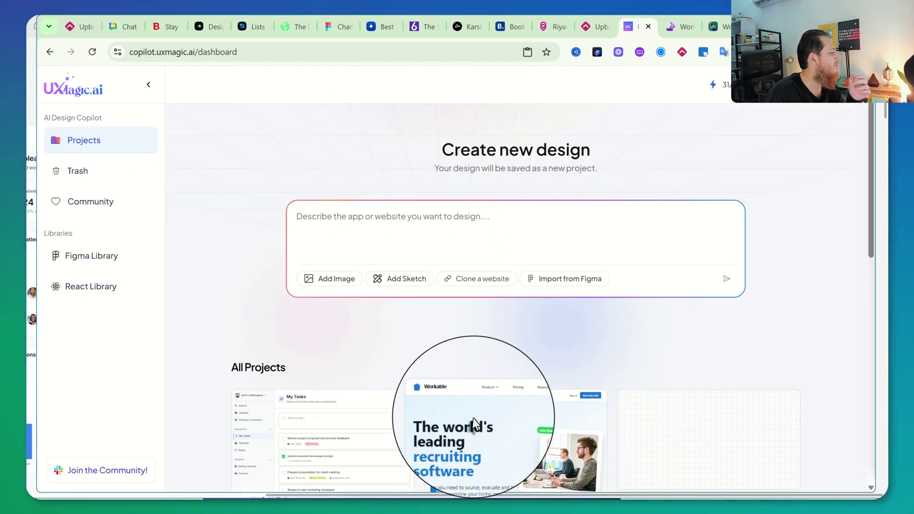
Scroll to the Create new design box and choose Import from Figma
{"action": "scroll", "coordinate": [474, 425], "scroll_direction": "down", "scroll_amount": 4}
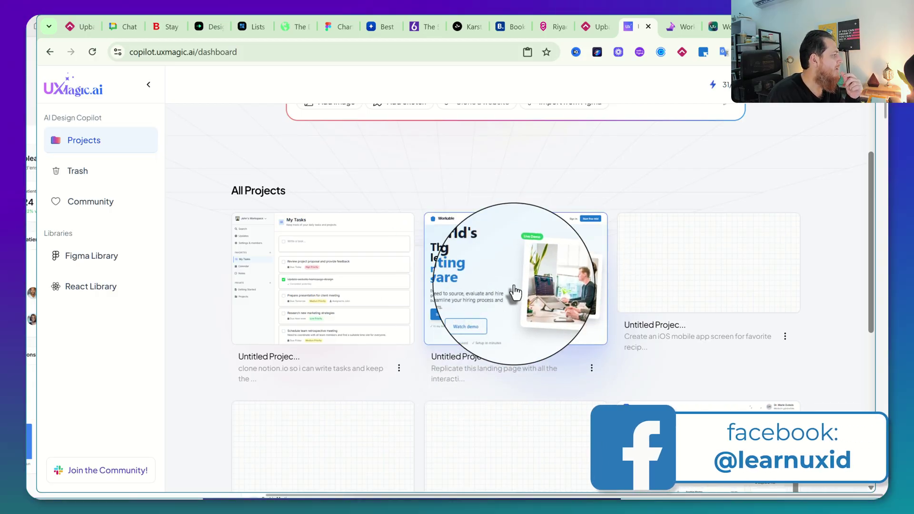
{"action": "scroll", "coordinate": [472, 376], "scroll_direction": "up", "scroll_amount": 4}
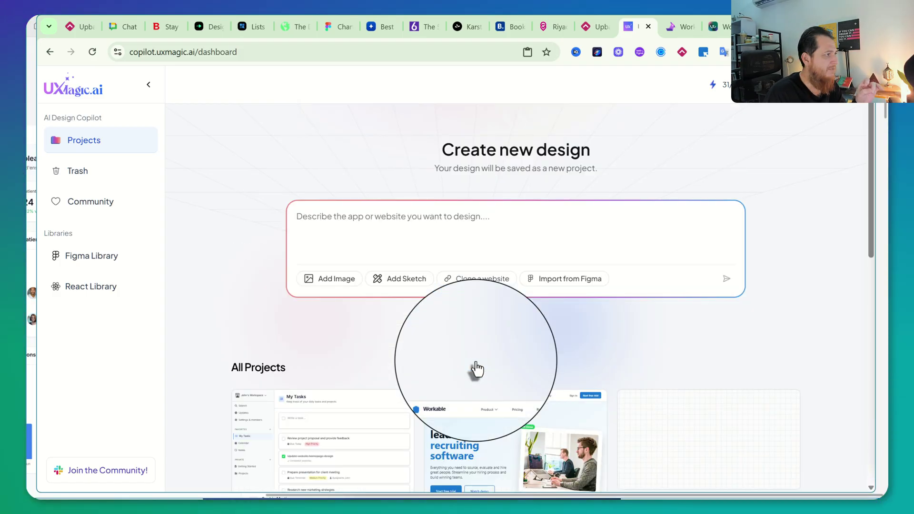
{"action": "scroll", "coordinate": [476, 369], "scroll_direction": "down", "scroll_amount": 3}
{"action": "scroll", "coordinate": [476, 369], "scroll_direction": "down", "scroll_amount": 4}
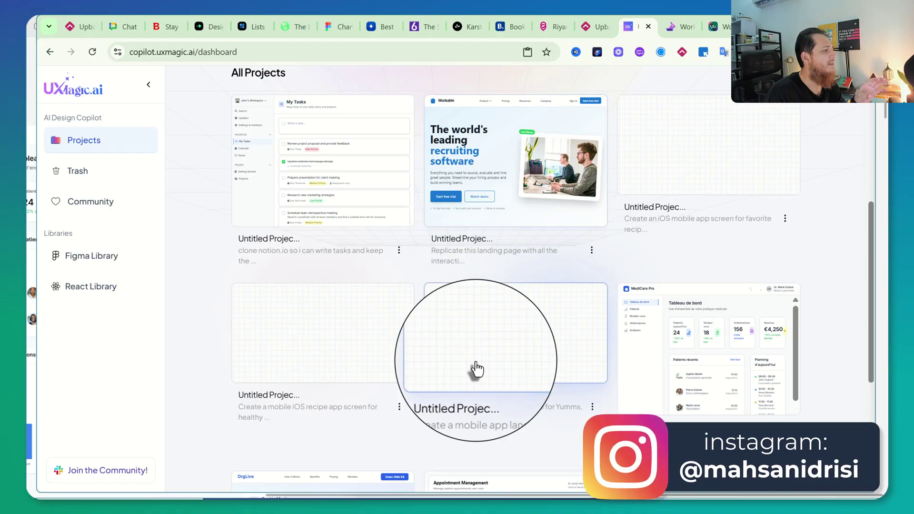
{"action": "scroll", "coordinate": [476, 369], "scroll_direction": "down", "scroll_amount": 3}
{"action": "scroll", "coordinate": [476, 369], "scroll_direction": "up", "scroll_amount": 8}
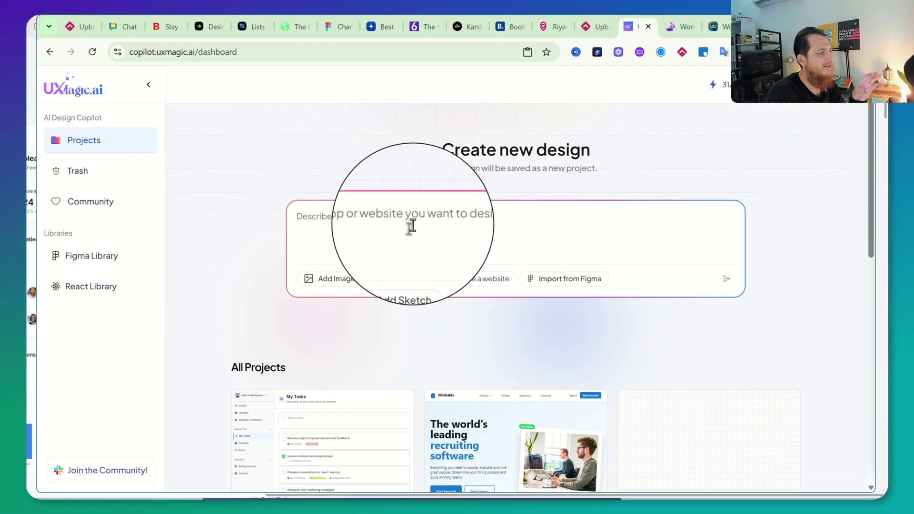
{"action": "left_click", "coordinate": [571, 281]}
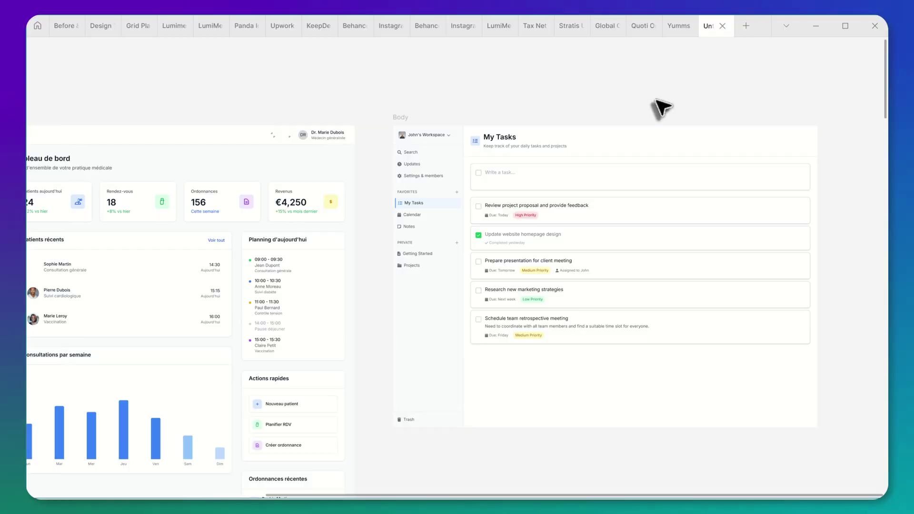
Restore Figma's hidden panels and copy the Untitled draft's share link back to UX Magic
{"action": "key", "text": "ctrl+backslash"}
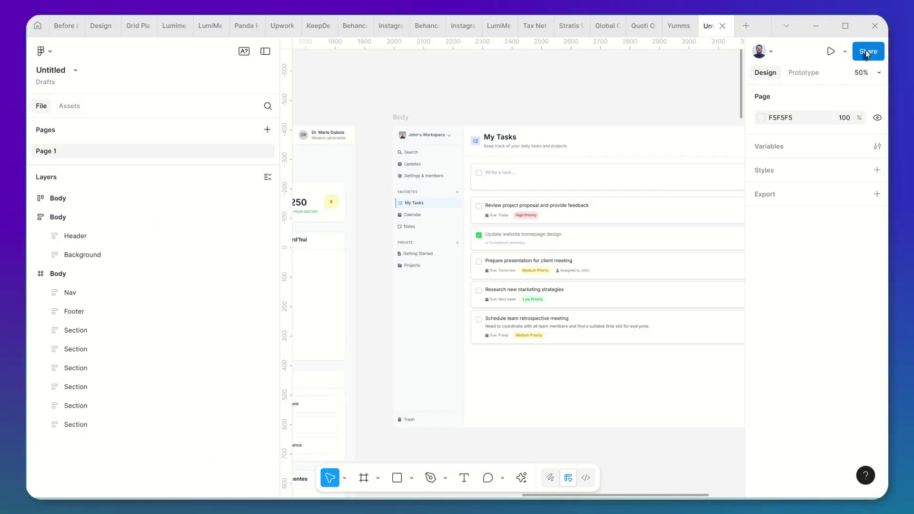
{"action": "left_click", "coordinate": [868, 51]}
{"action": "left_click", "coordinate": [553, 119]}
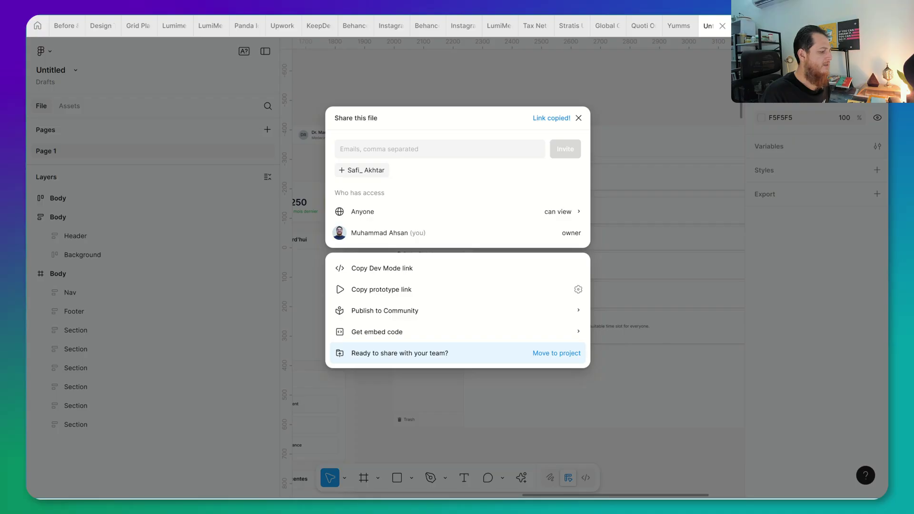
{"action": "key", "text": "alt+Tab"}
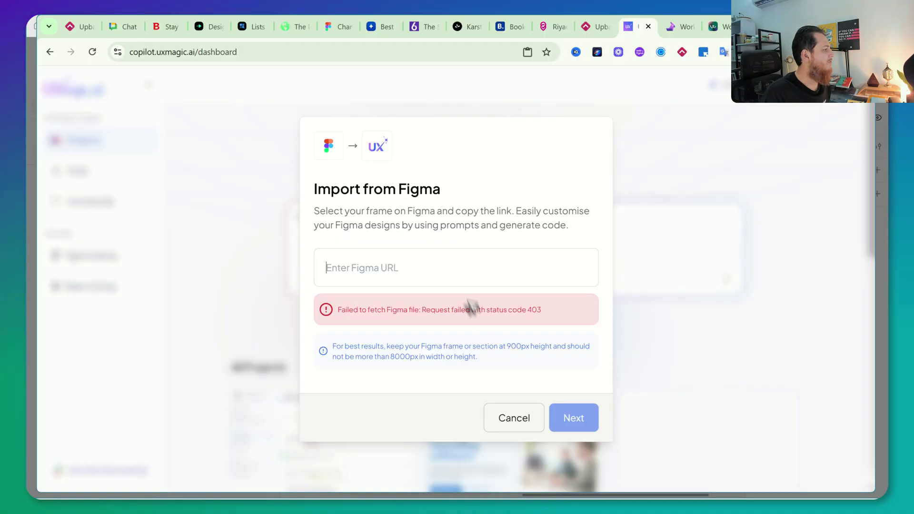
Paste the Figma link, replace it with the node-id 4-576 frame link, and submit the import
{"action": "left_click", "coordinate": [462, 273]}
{"action": "key", "text": "ctrl+v"}
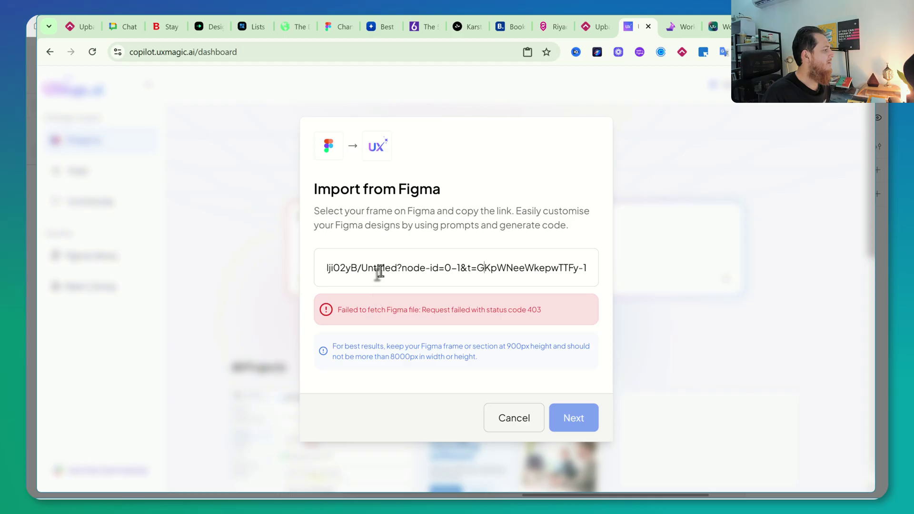
{"action": "left_click_drag", "start_coordinate": [369, 269], "coordinate": [257, 272]}
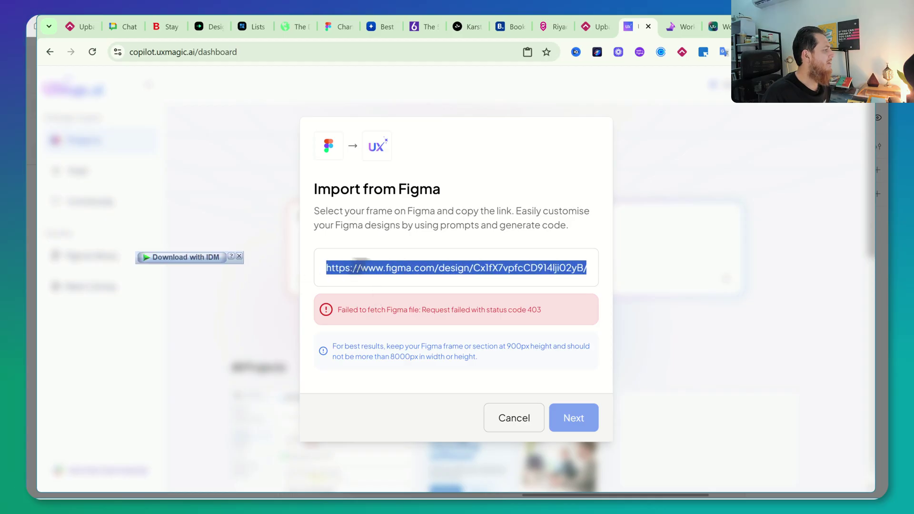
{"action": "left_click", "coordinate": [368, 267]}
{"action": "key", "text": "ctrl+a"}
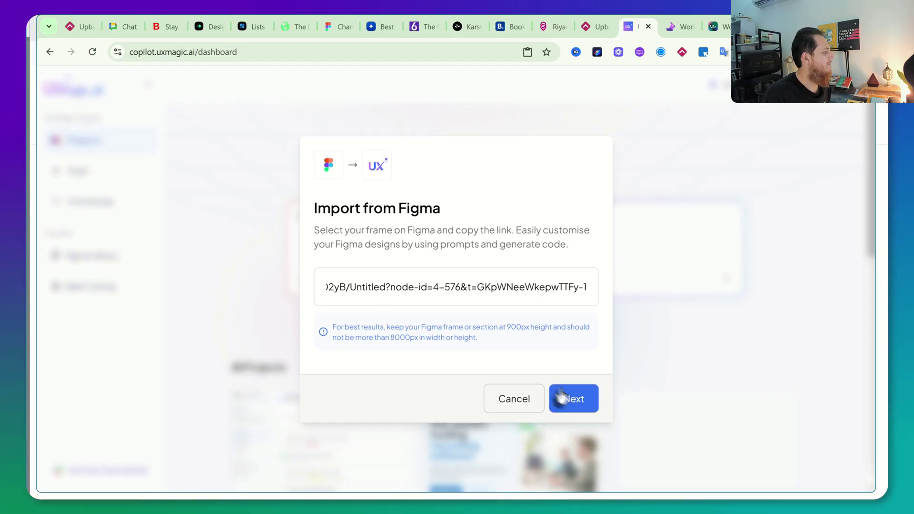
{"action": "left_click", "coordinate": [577, 404]}
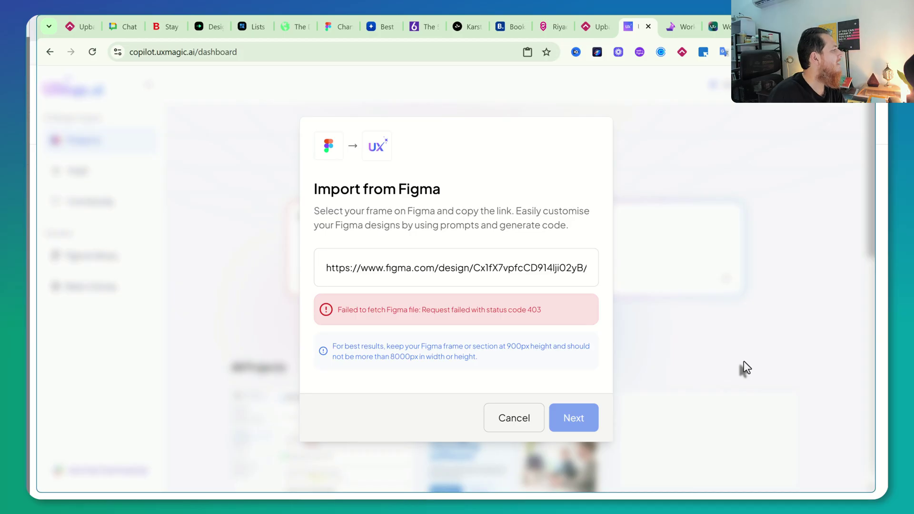
Close the Firefox search results tab and return to the UX Magic projects dashboard
{"action": "key", "text": "alt+Tab"}
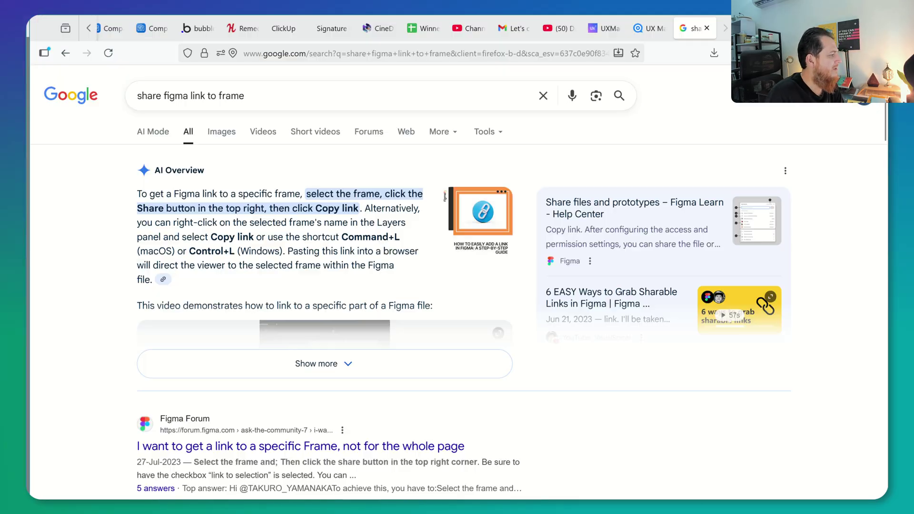
{"action": "left_click", "coordinate": [707, 28]}
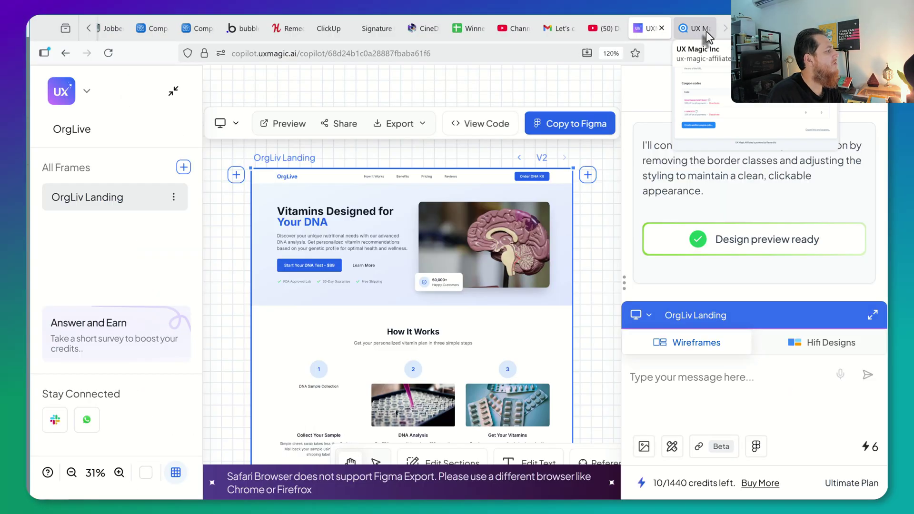
{"action": "left_click", "coordinate": [70, 99]}
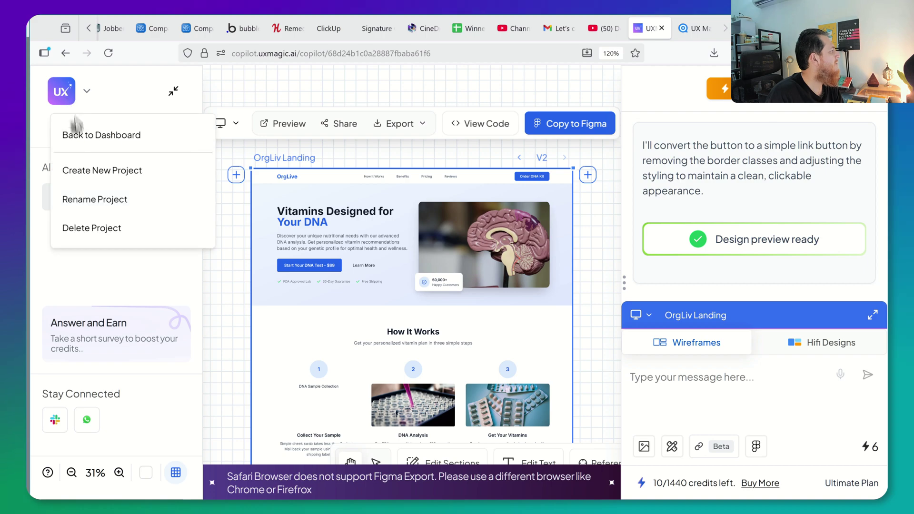
{"action": "left_click", "coordinate": [76, 136]}
Paste the Figma frame link into Import from Figma, submit it, and cancel after the 403 error
{"action": "left_click", "coordinate": [568, 329]}
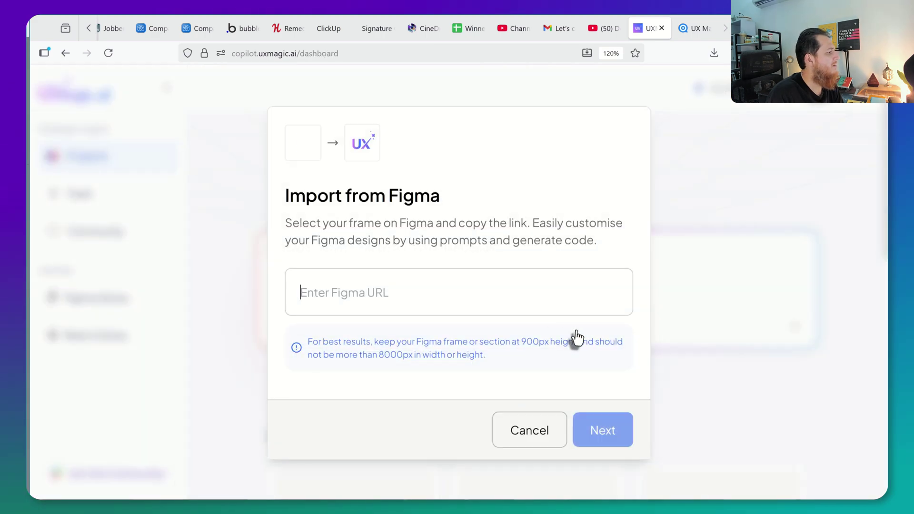
{"action": "right_click", "coordinate": [397, 292]}
{"action": "left_click", "coordinate": [418, 378]}
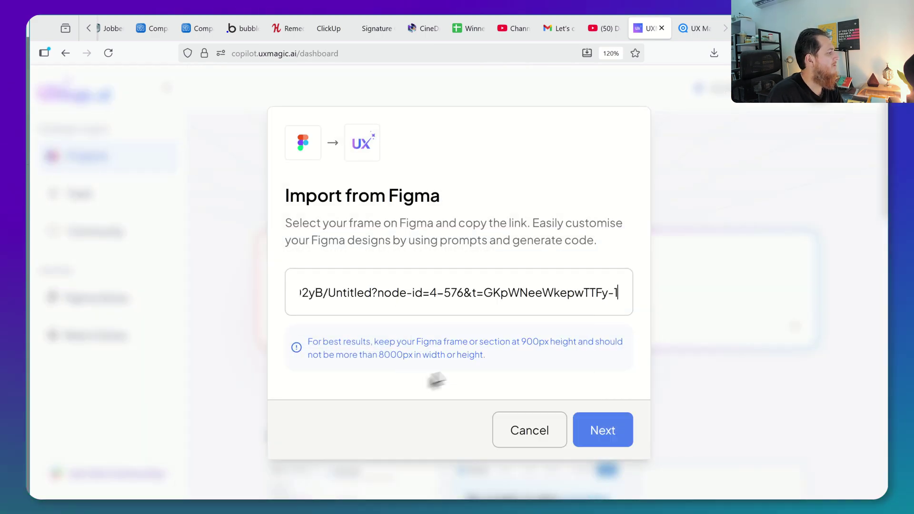
{"action": "left_click", "coordinate": [595, 443]}
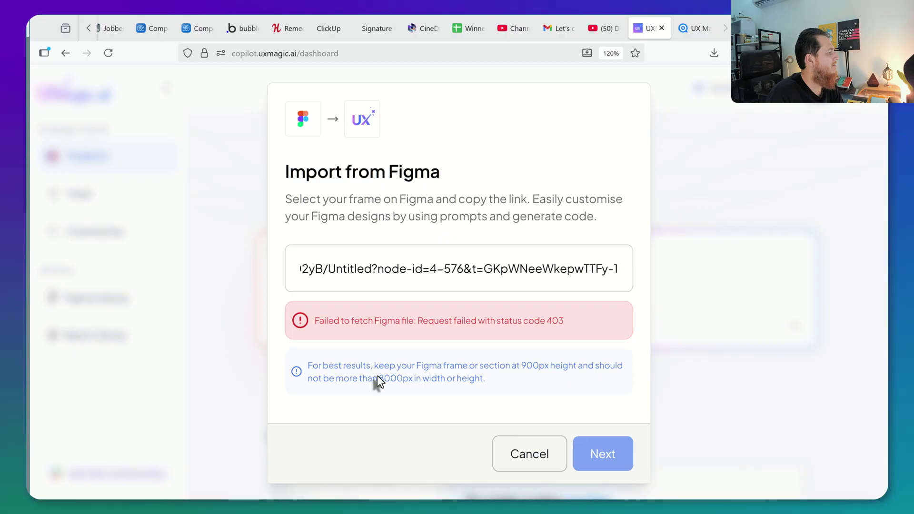
{"action": "left_click", "coordinate": [770, 451]}
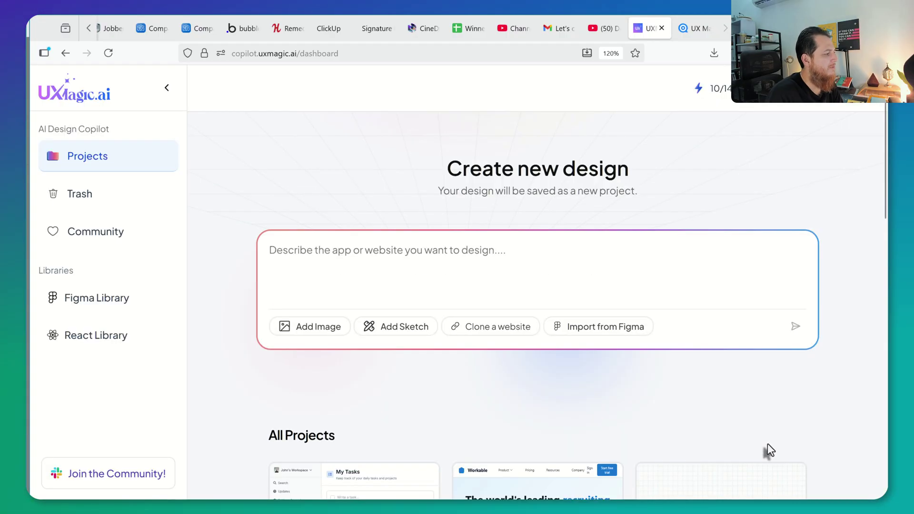